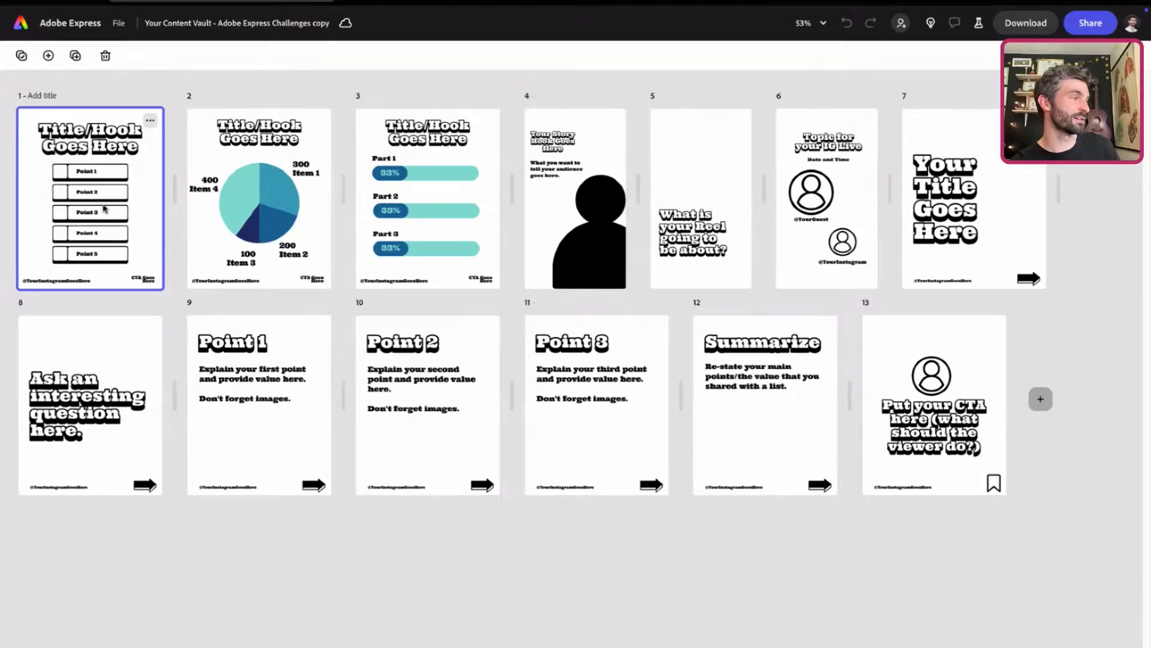
# - Look through the carousel, story, Reel and live template pages from the pie-chart page to the final CTA page
pyautogui.click(258, 214)
pyautogui.click(413, 214)
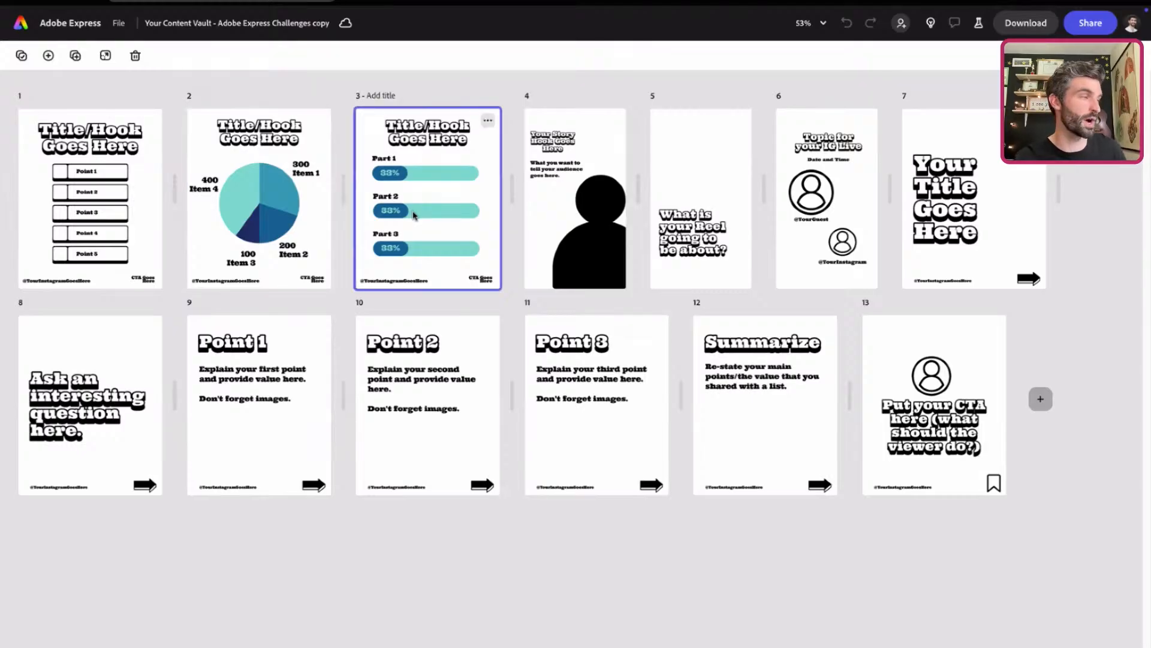
pyautogui.click(561, 174)
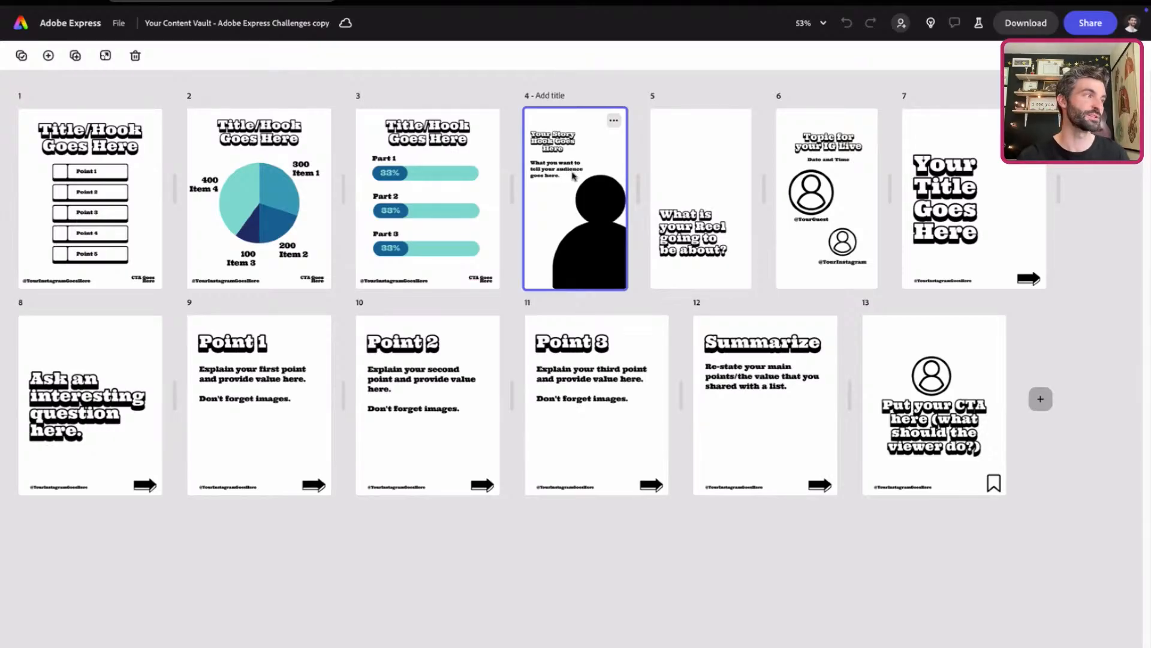
pyautogui.click(680, 197)
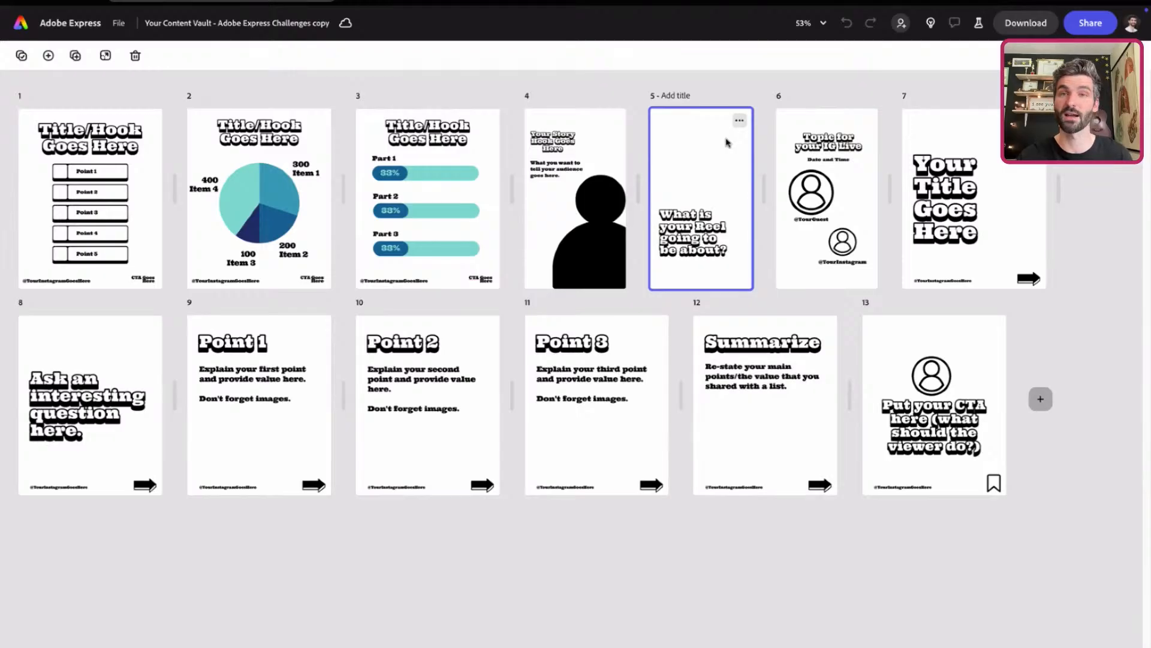
pyautogui.click(843, 204)
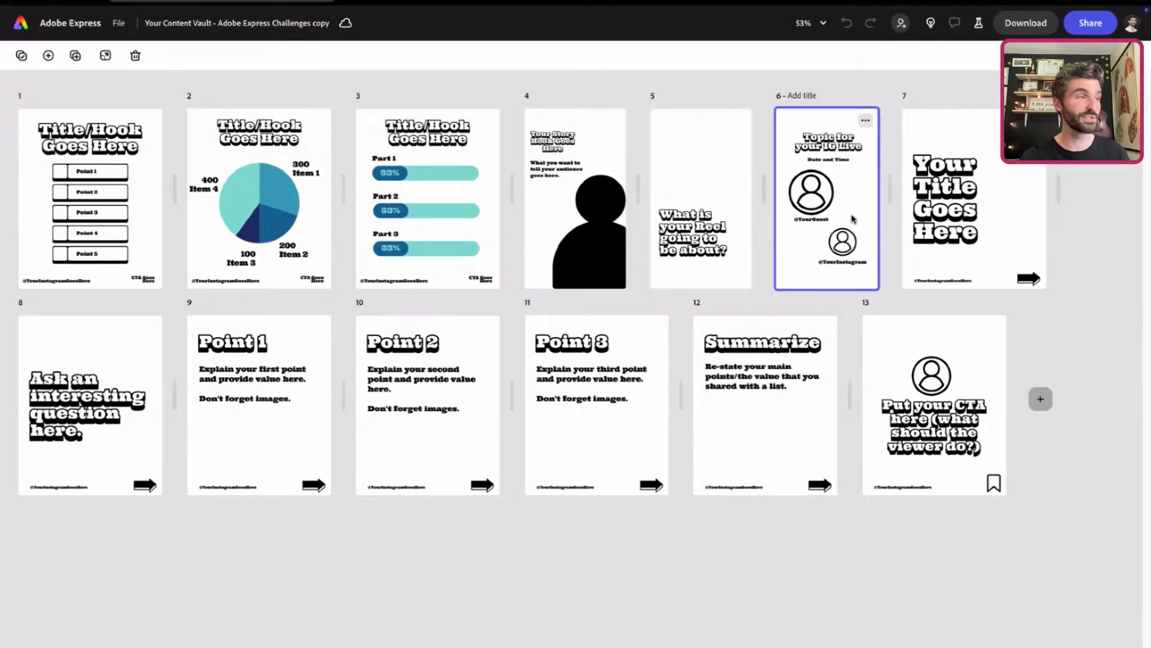
pyautogui.click(965, 182)
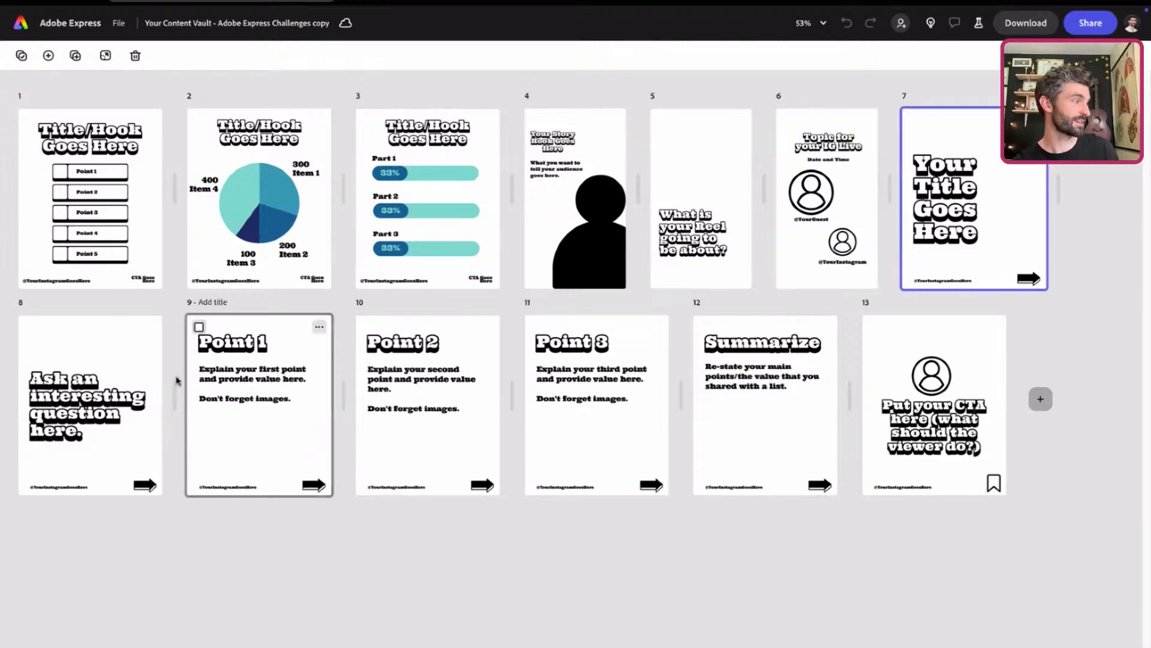
pyautogui.click(89, 378)
pyautogui.click(216, 385)
pyautogui.click(385, 384)
pyautogui.click(554, 382)
pyautogui.click(816, 379)
pyautogui.click(891, 390)
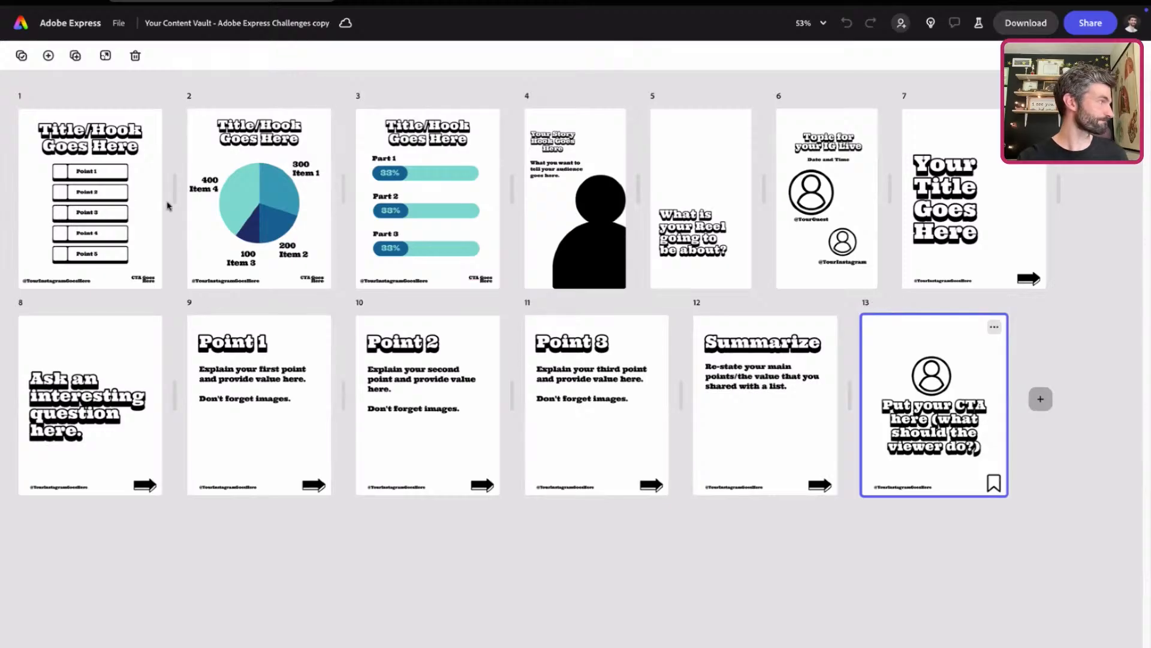
# - Open page 1 and replace its title with "4 Types of trending content"
pyautogui.doubleClick(106, 197)
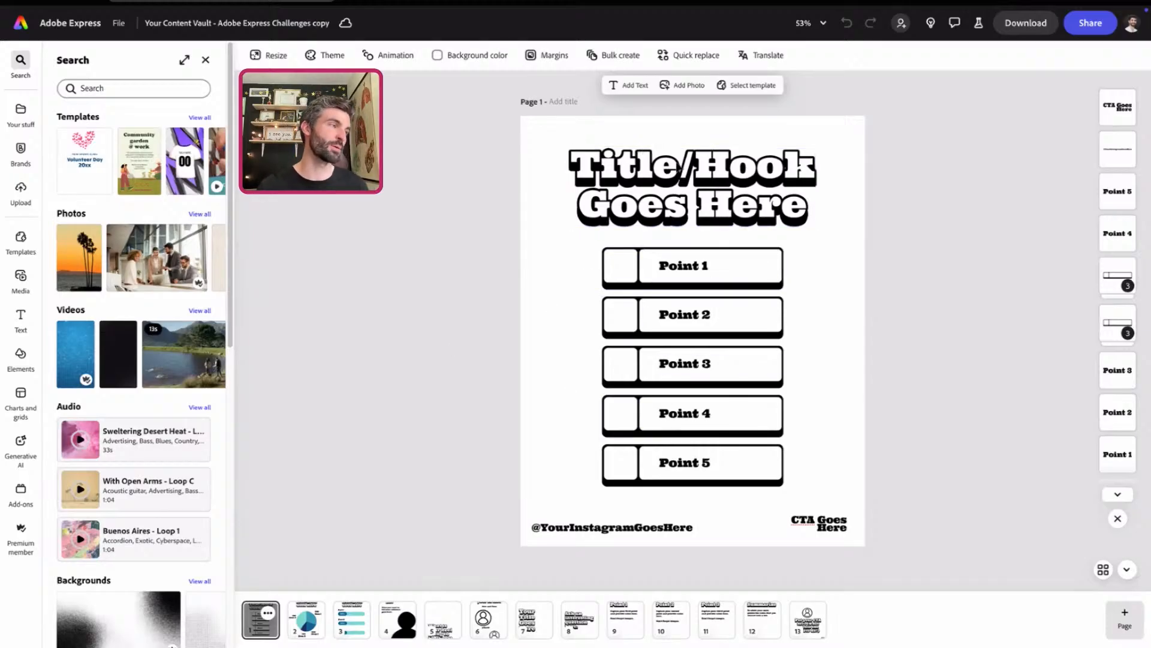
pyautogui.doubleClick(676, 192)
pyautogui.press('super+a')
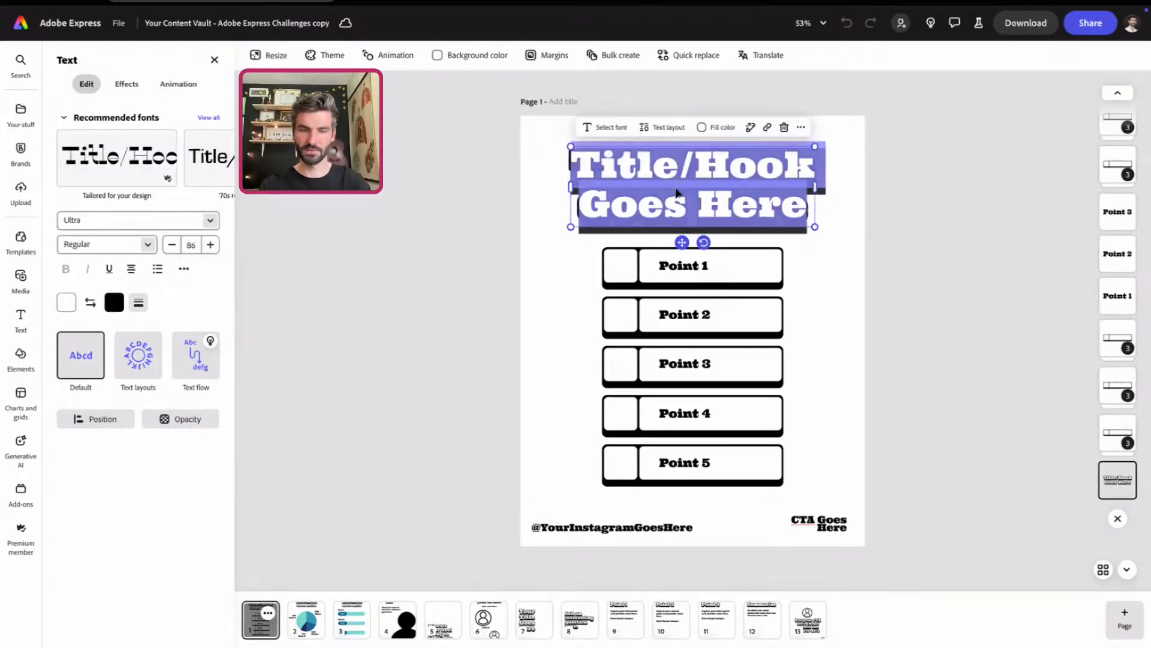
pyautogui.write('$ Typ')
pyautogui.press('BackSpace')
pyautogui.press('BackSpace')
pyautogui.press('BackSpace')
pyautogui.press('BackSpace')
pyautogui.press('BackSpace')
pyautogui.write('4 Types of trending')
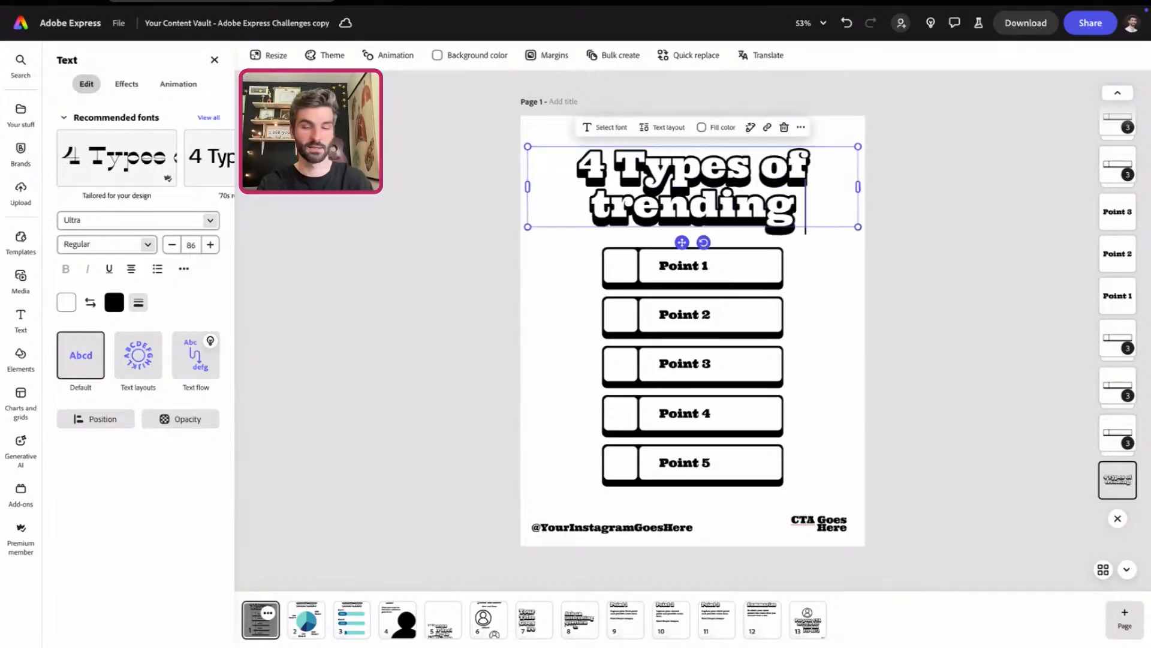
pyautogui.write(' content')
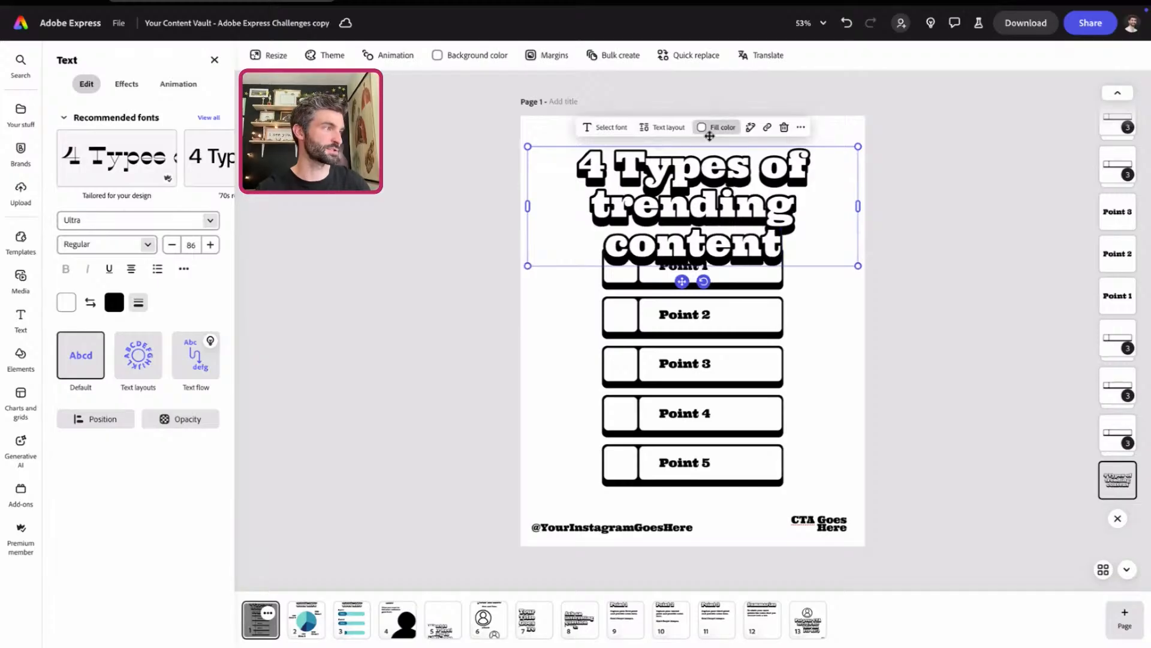
# - Reduce the page 1 title's font size to 64
pyautogui.click(172, 245)
pyautogui.click(172, 245)
pyautogui.click(172, 245)
pyautogui.click(172, 245)
pyautogui.click(173, 245)
pyautogui.click(172, 245)
pyautogui.click(173, 245)
pyautogui.click(172, 245)
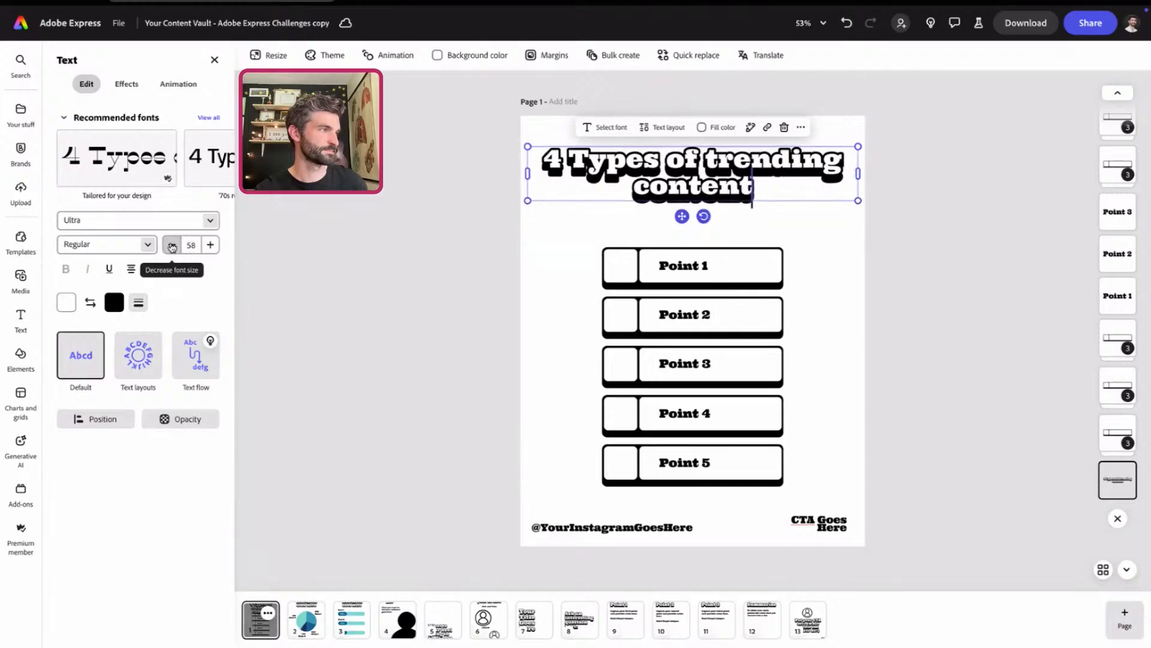
pyautogui.click(211, 245)
pyautogui.click(211, 245)
pyautogui.click(211, 244)
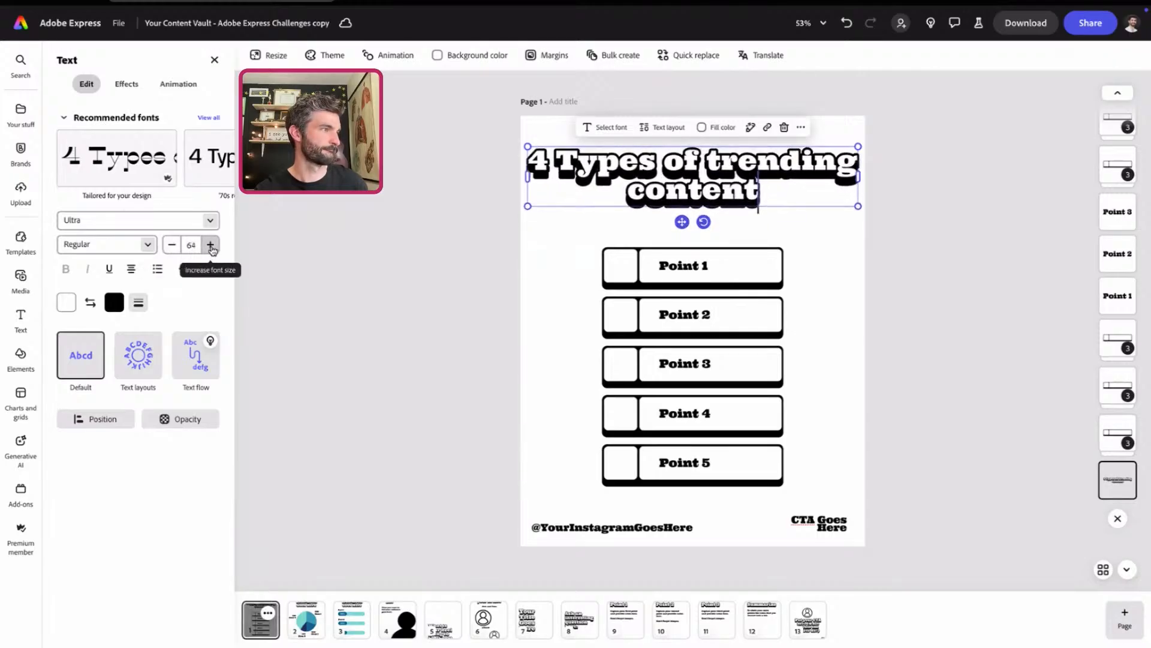
# - Break the title's first line after "of", scale the title down to size 55 and center it above the point rows
pyautogui.click(704, 165)
pyautogui.press('Return')
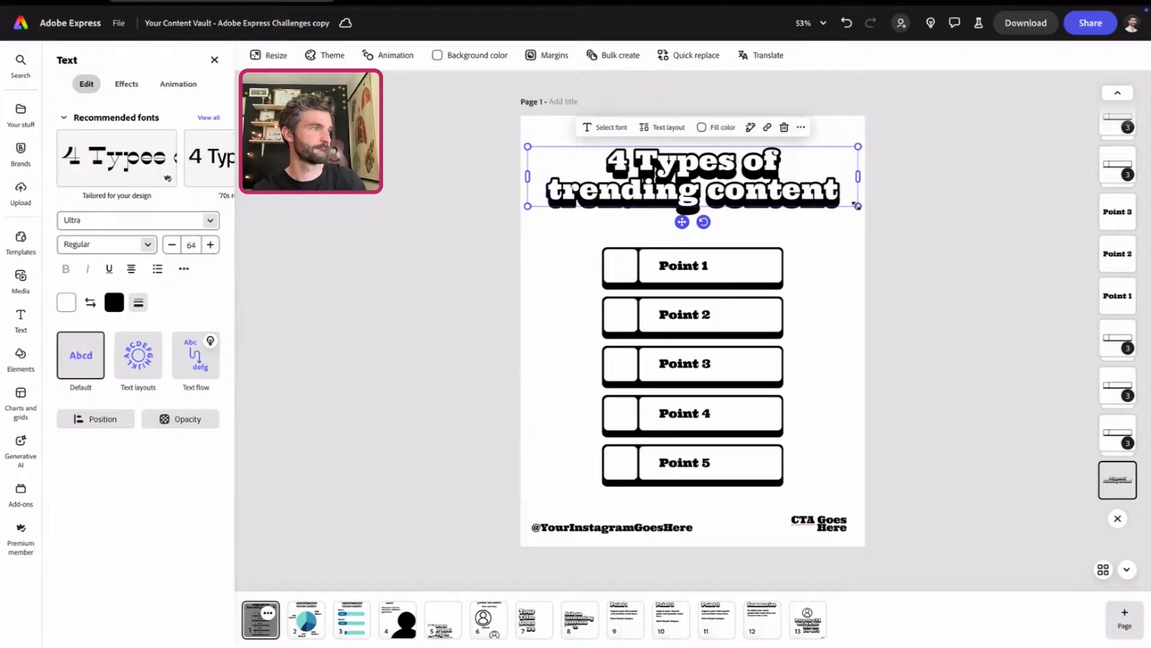
pyautogui.moveTo(858, 206); pyautogui.dragTo(814, 197)
pyautogui.moveTo(663, 216); pyautogui.dragTo(682, 221)
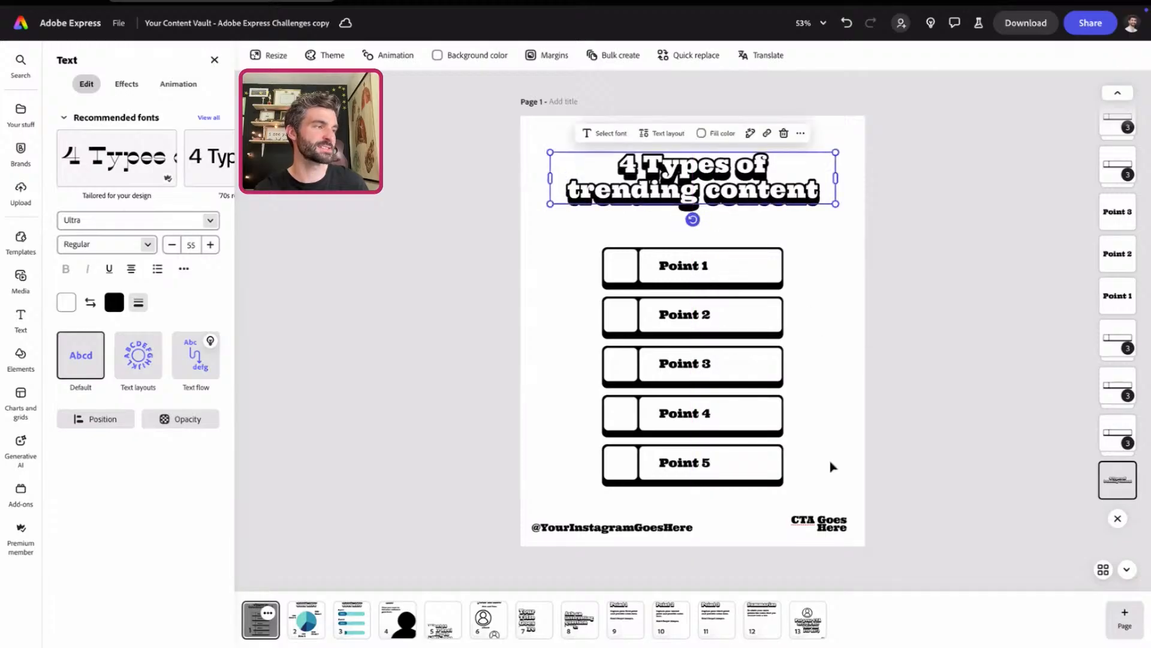
# - Delete the "Point 5" row and enlarge the remaining four rows, centering them between the title and the footer
pyautogui.moveTo(816, 484); pyautogui.dragTo(579, 459)
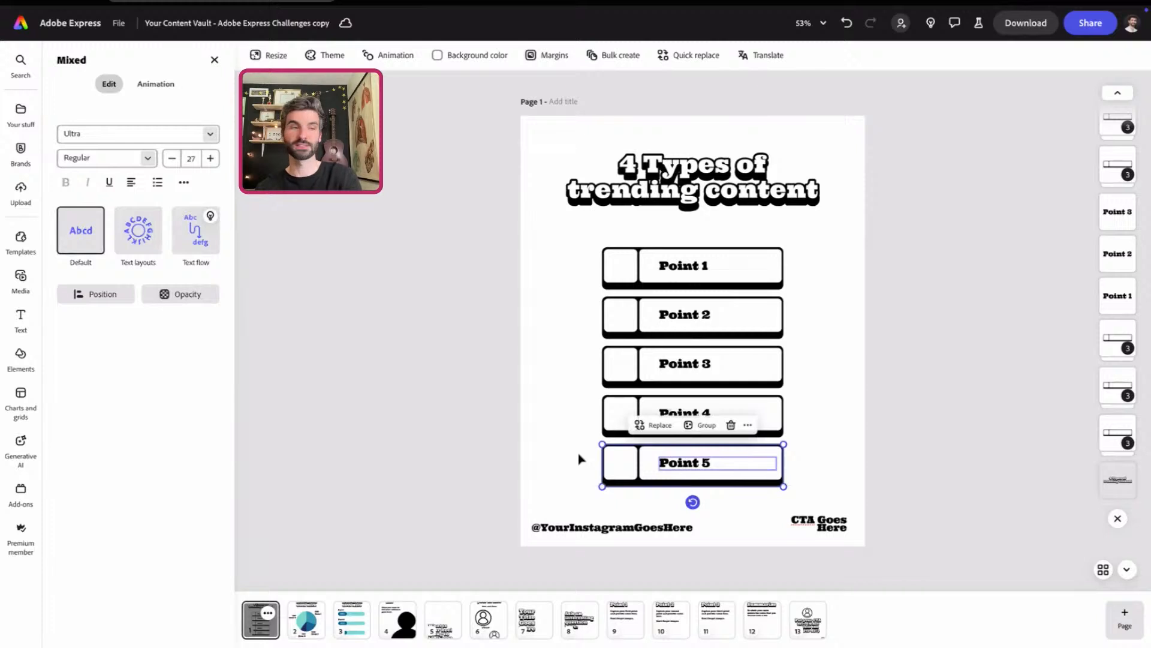
pyautogui.press('Delete')
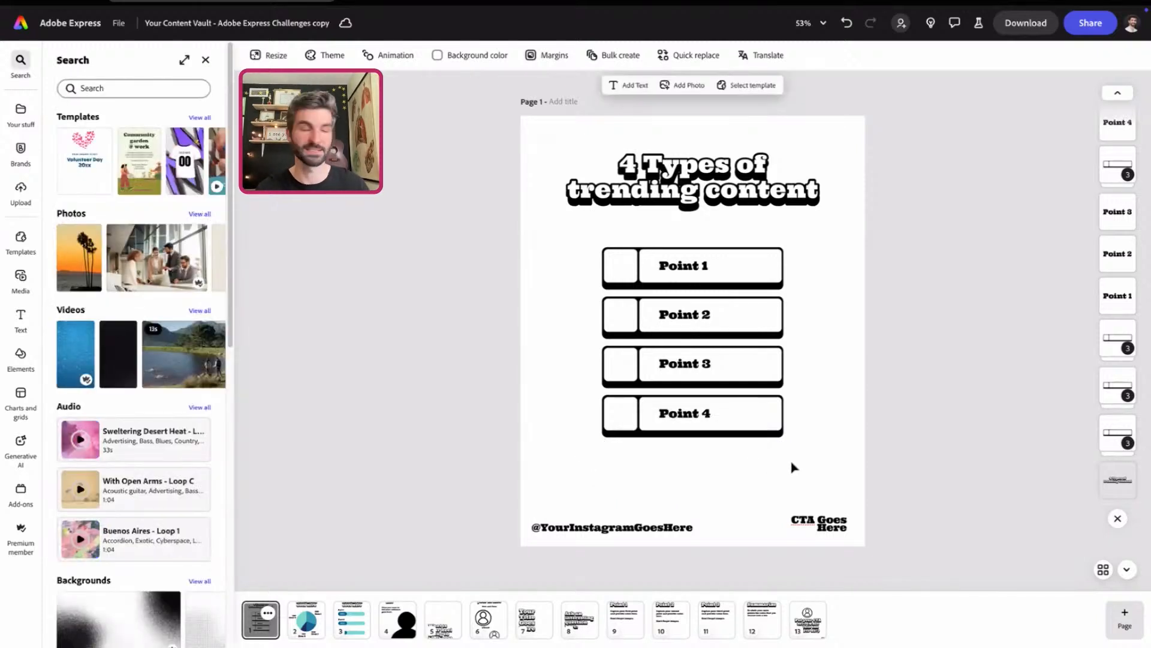
pyautogui.moveTo(791, 468); pyautogui.dragTo(593, 239)
pyautogui.moveTo(603, 436); pyautogui.dragTo(552, 489)
pyautogui.moveTo(691, 423); pyautogui.dragTo(713, 408)
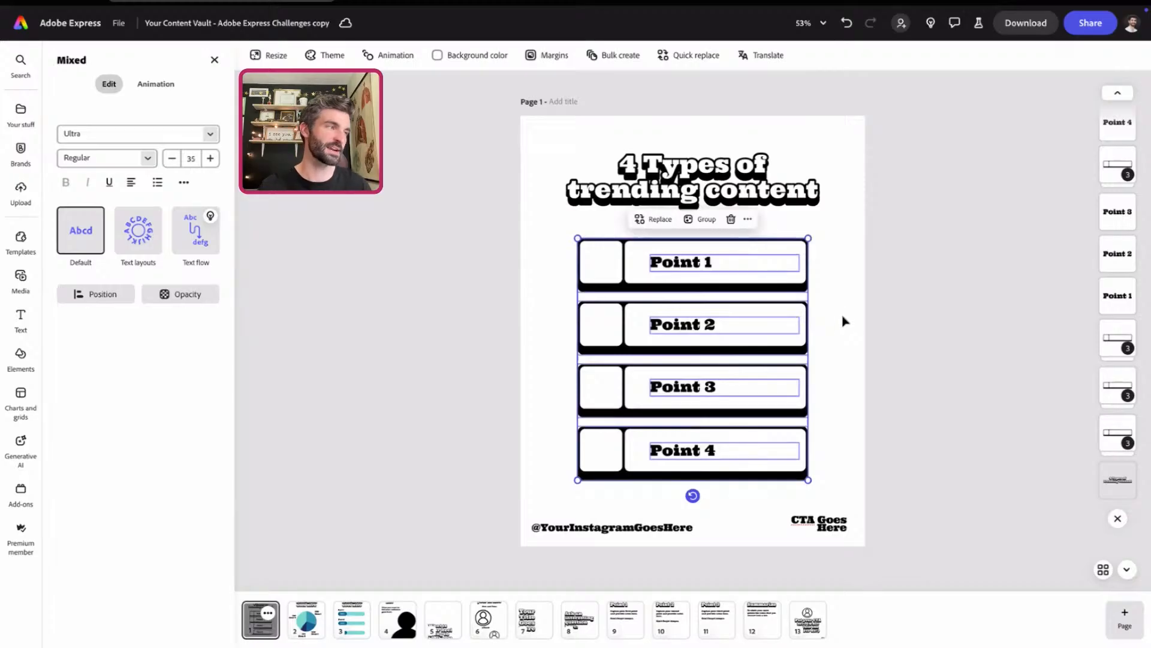
pyautogui.click(844, 322)
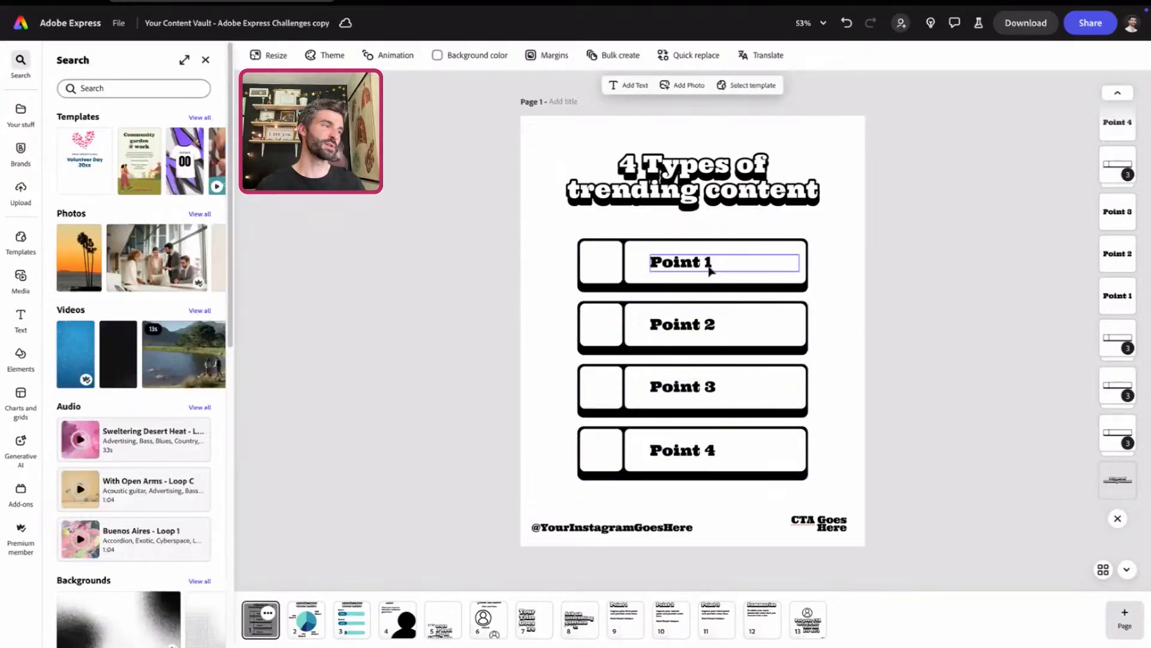
# - Extend the title with "you need to make" as a third line and move it up slightly, clear of the first row
pyautogui.click(822, 190)
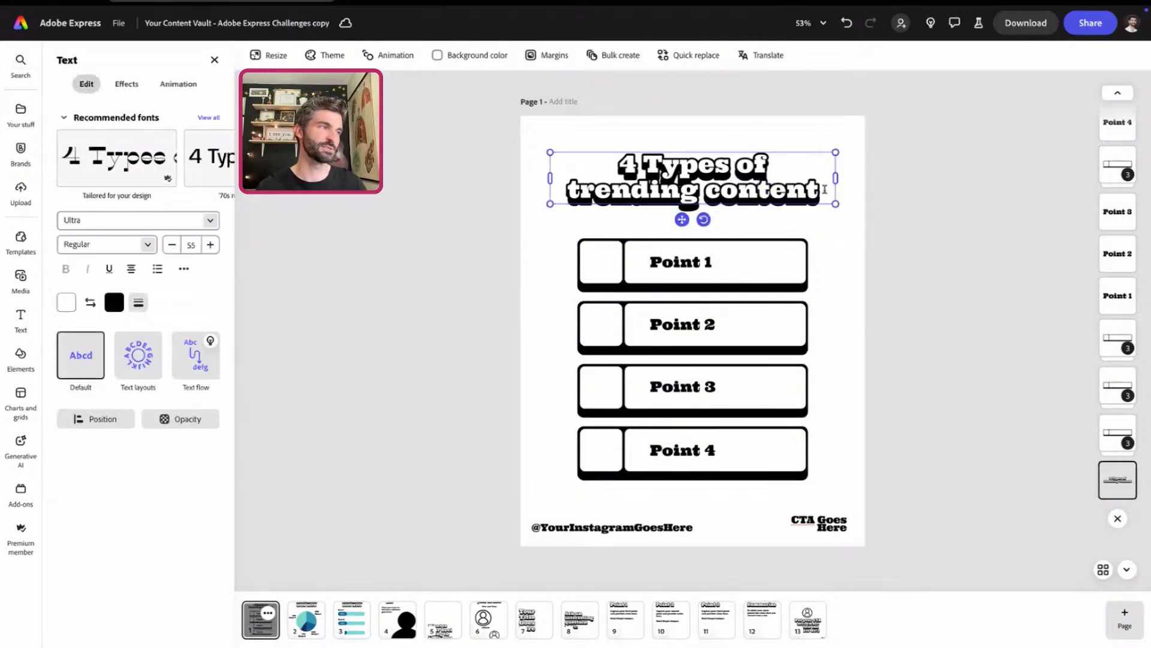
pyautogui.click(825, 190)
pyautogui.write('content you need to')
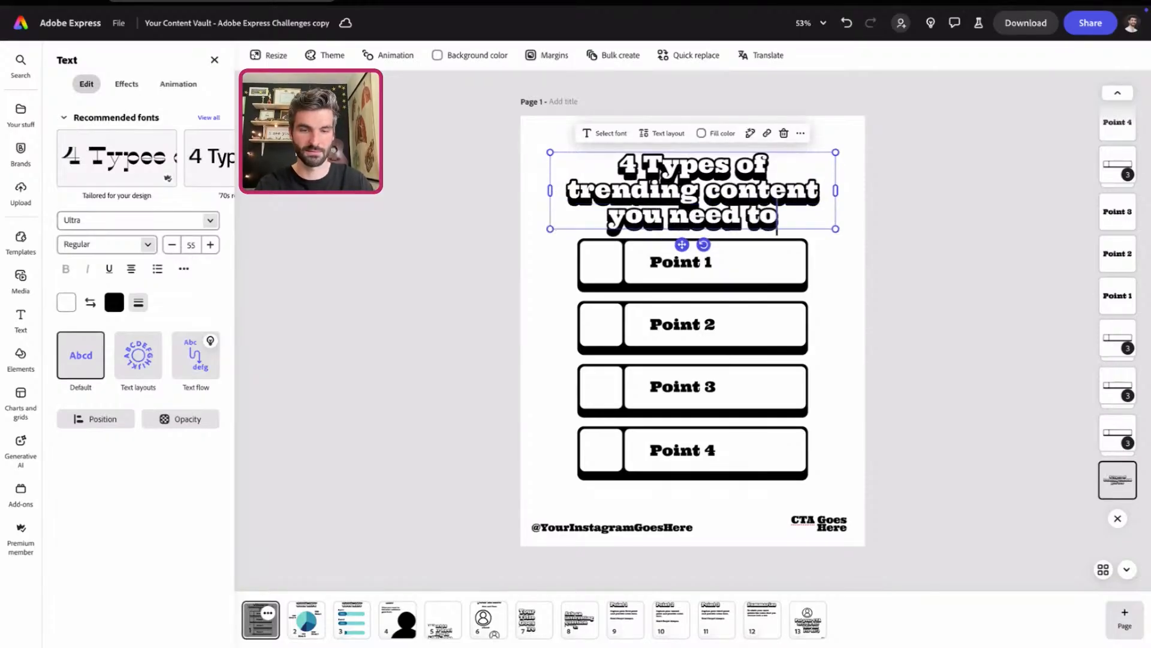
pyautogui.write(' make')
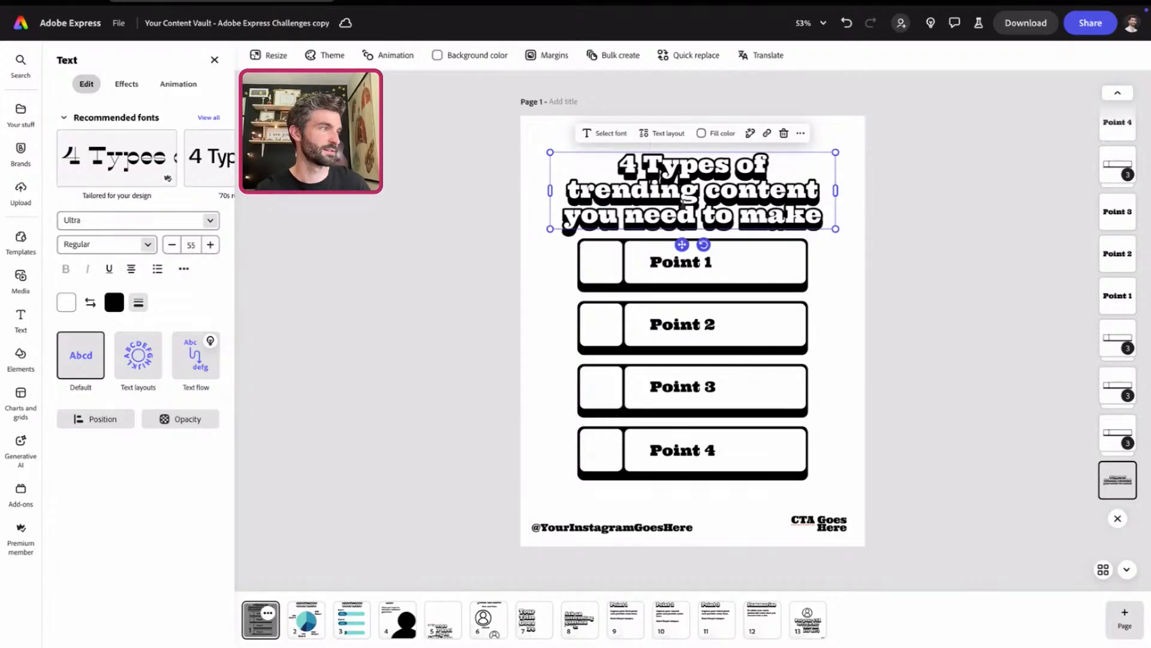
pyautogui.tripleClick(682, 204)
pyautogui.click(813, 294)
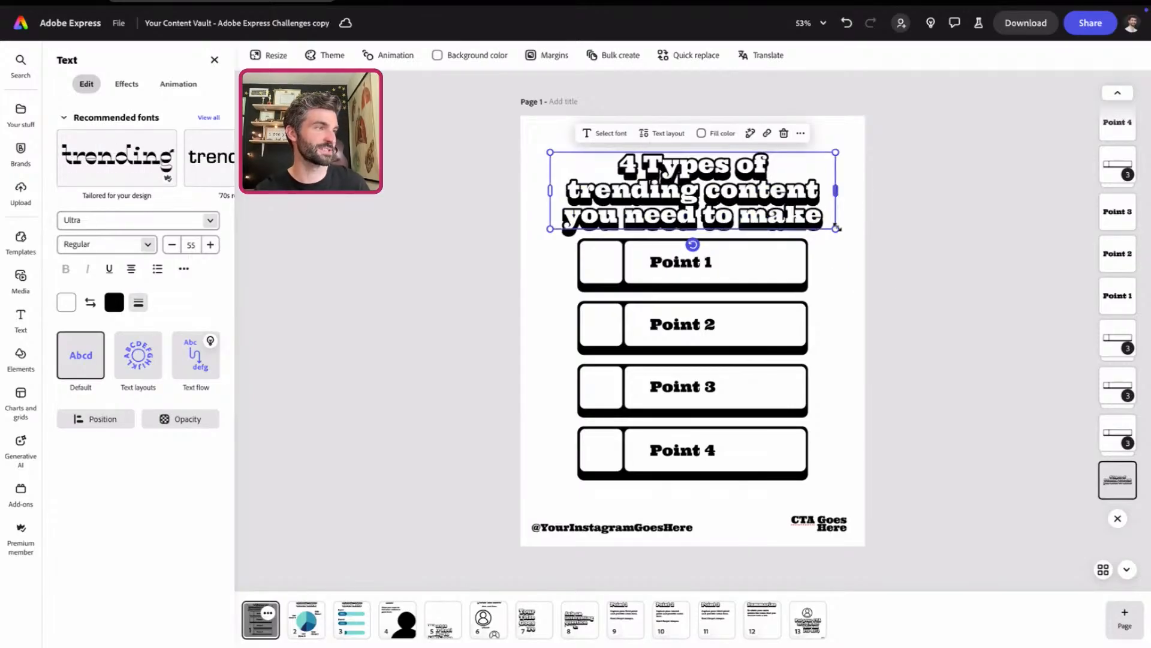
pyautogui.click(831, 289)
pyautogui.moveTo(701, 205); pyautogui.dragTo(700, 199)
# - Replace the "Point 1" label in the first row with "Industry memes"
pyautogui.doubleClick(703, 262)
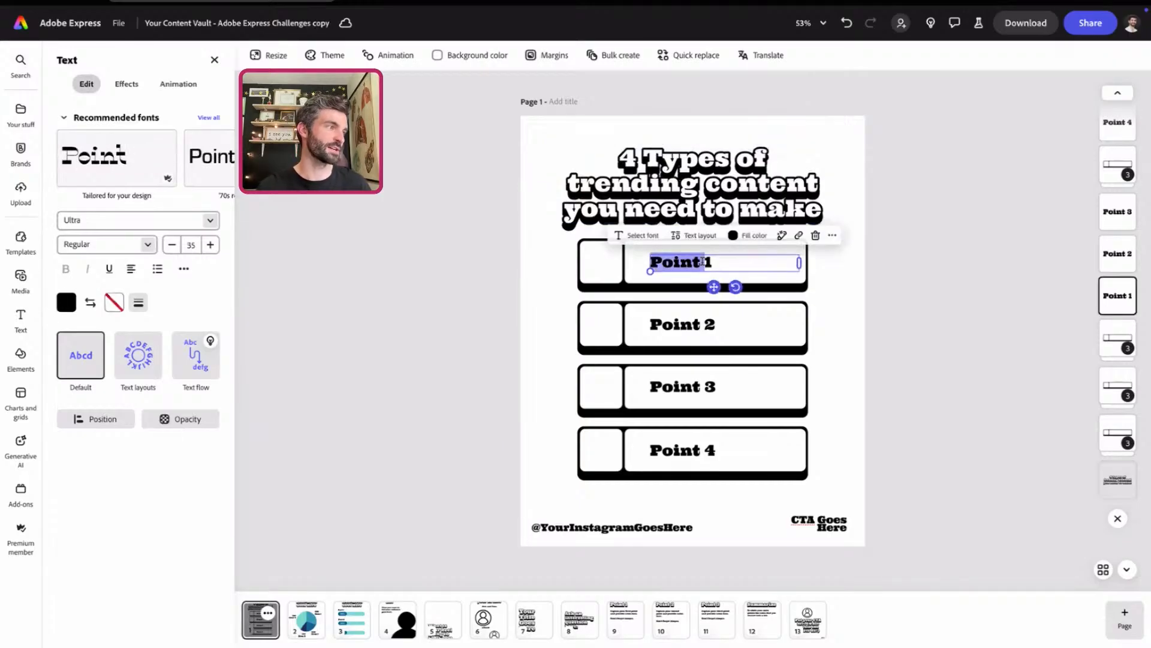
pyautogui.click(701, 262)
pyautogui.press('BackSpace')
pyautogui.press('BackSpace')
pyautogui.press('BackSpace')
pyautogui.press('BackSpace')
pyautogui.press('BackSpace')
pyautogui.press('BackSpace')
pyautogui.press('BackSpace')
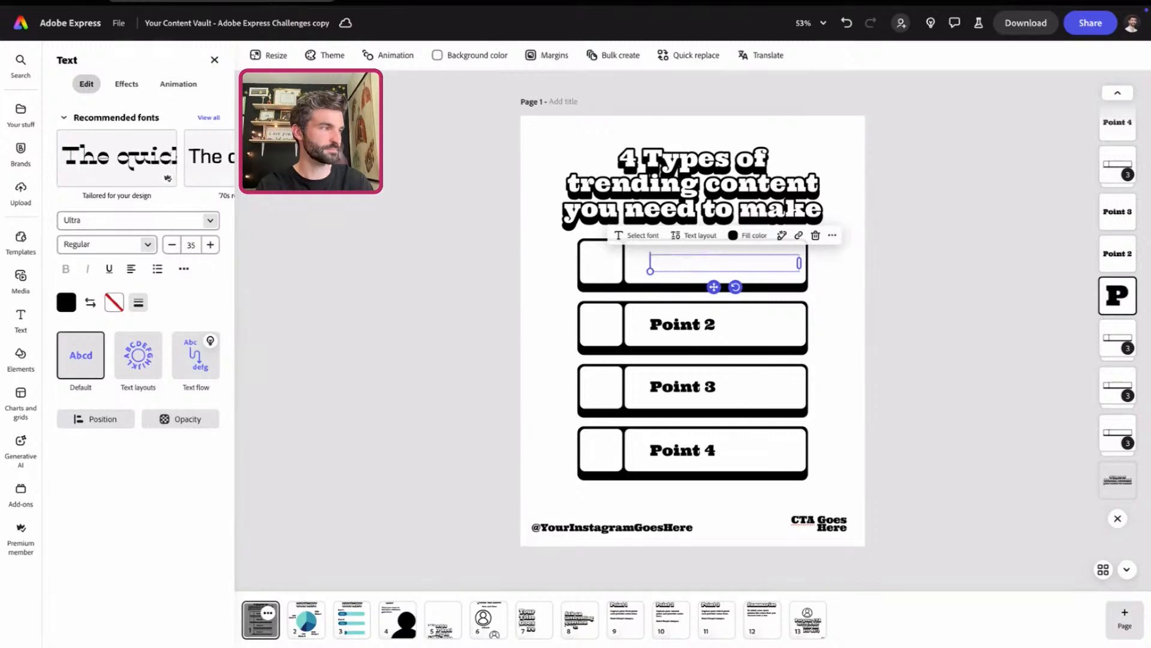
pyautogui.write('Industry meme')
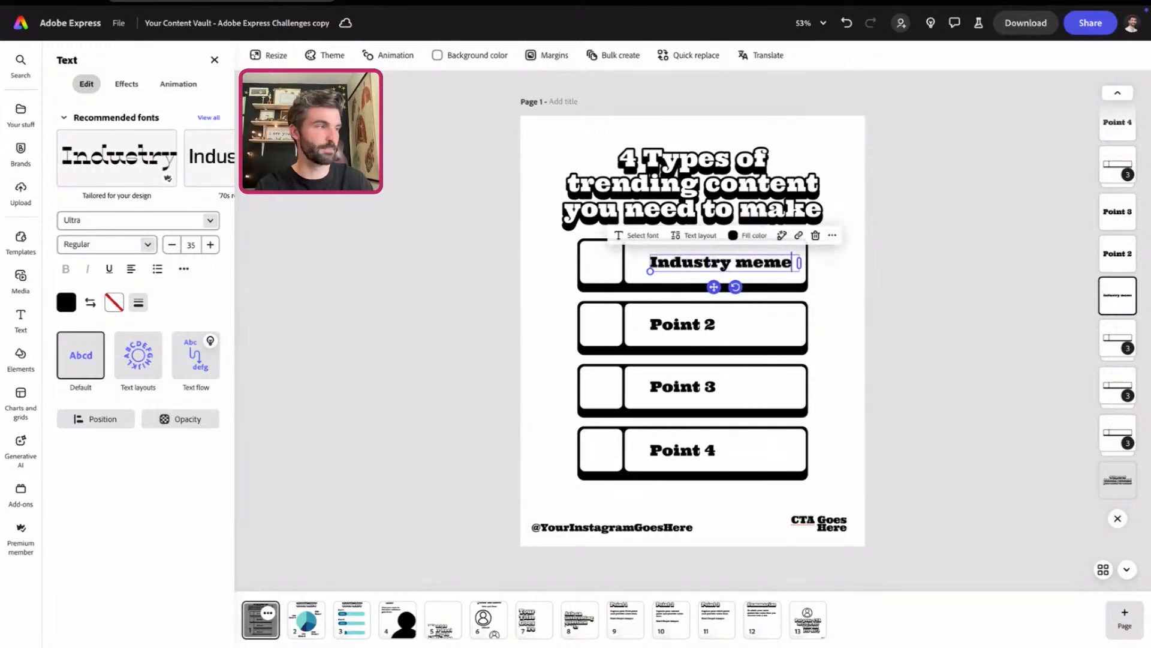
pyautogui.write('s')
# - Widen the "Industry memes" text box to fit one line and shift it left inside its row
pyautogui.moveTo(799, 269); pyautogui.dragTo(817, 265)
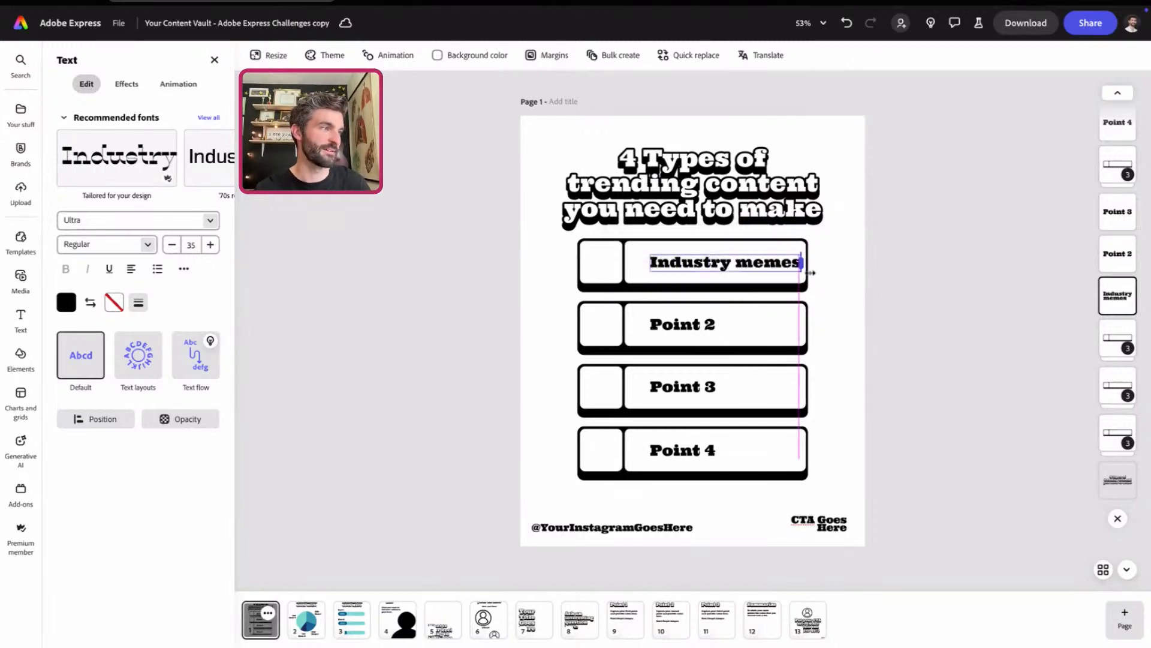
pyautogui.moveTo(726, 288); pyautogui.dragTo(705, 286)
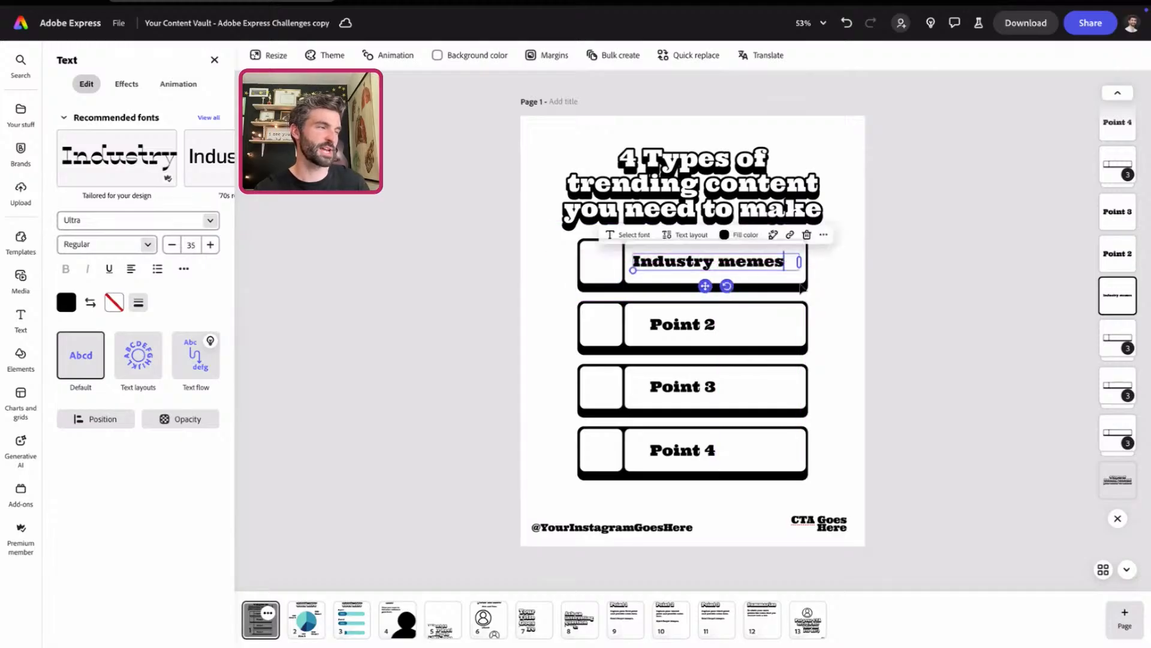
pyautogui.click(819, 321)
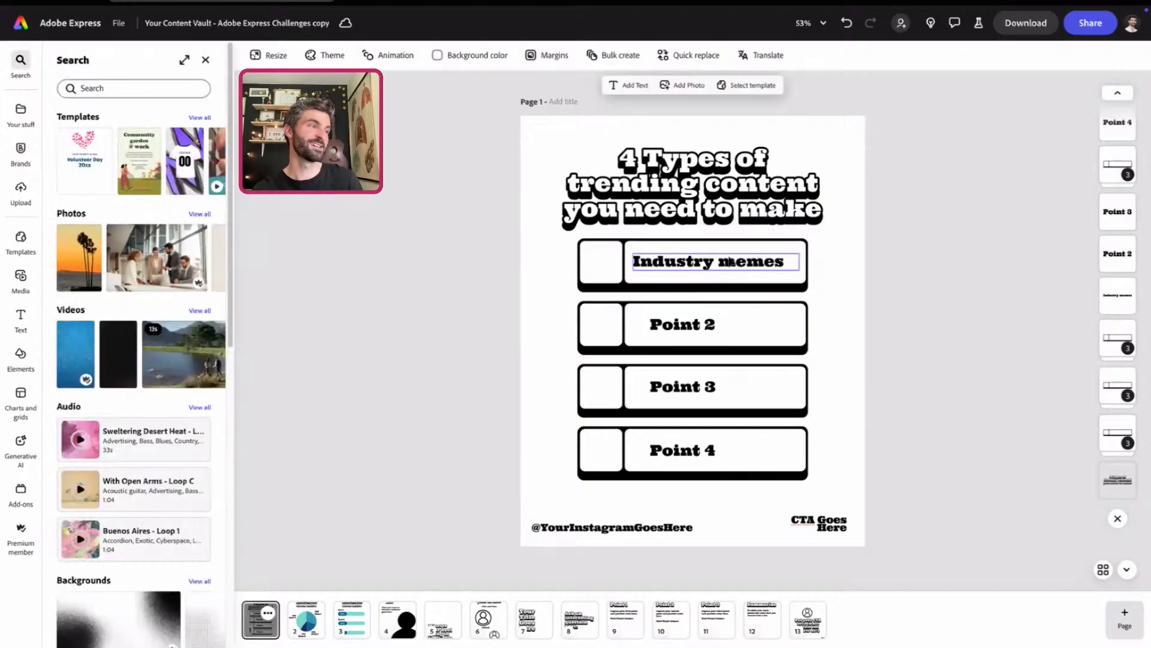
# - Replace the "Point 2" label with "Educational Series" and widen and reposition its text box to keep it on one line
pyautogui.doubleClick(695, 325)
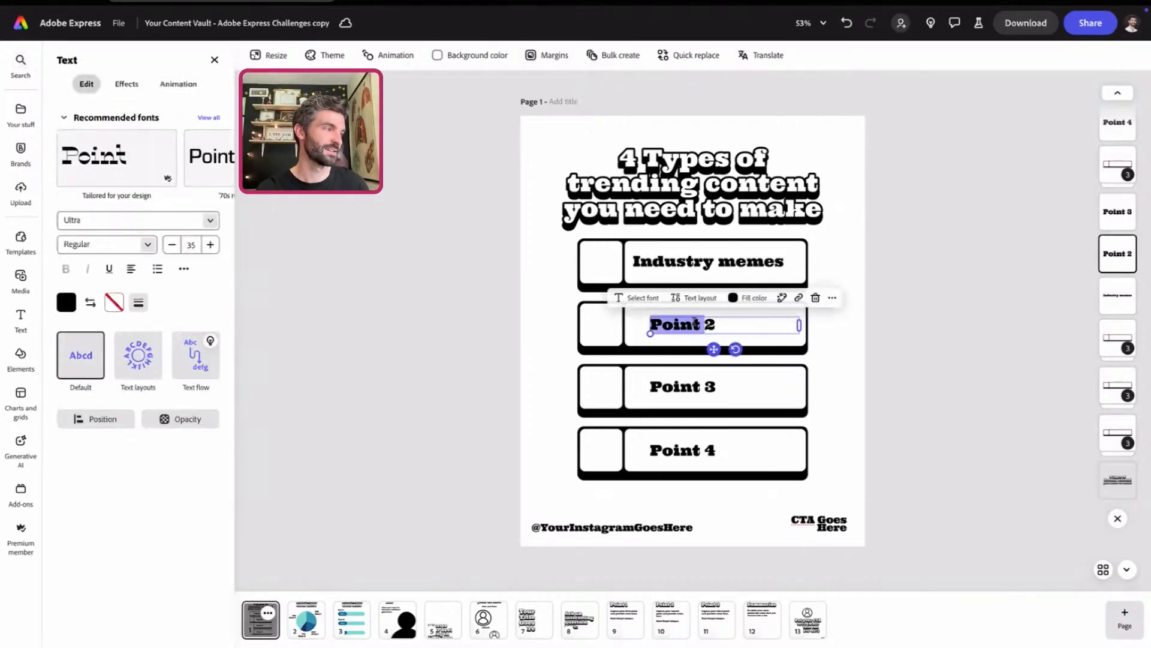
pyautogui.write('Educational Series')
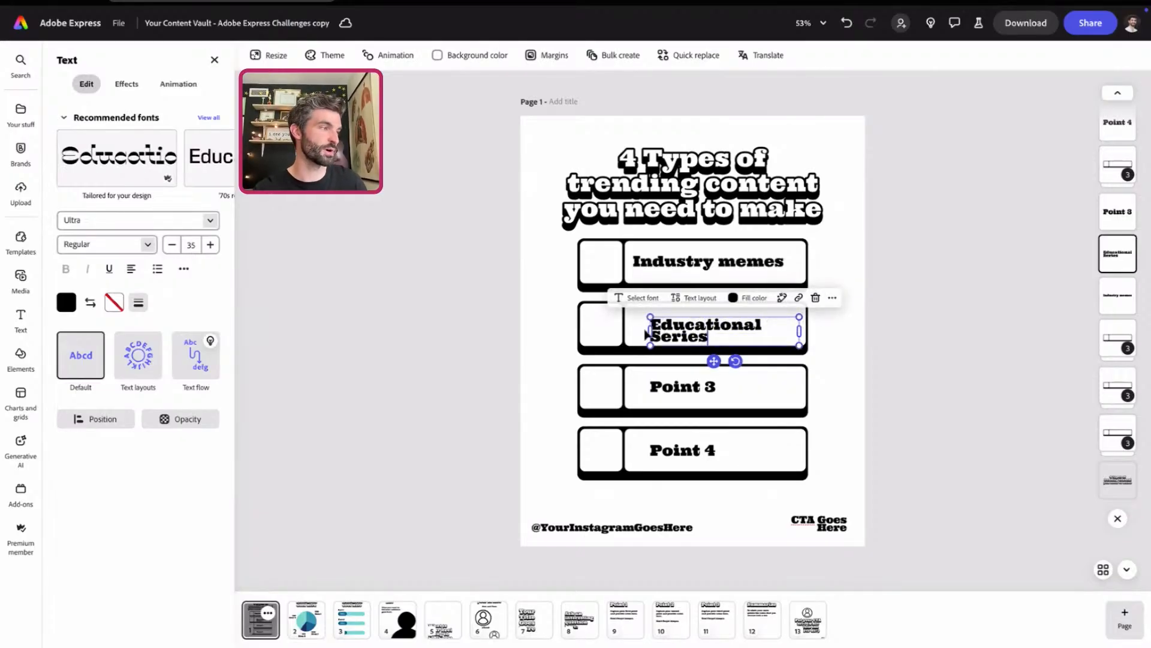
pyautogui.moveTo(650, 331); pyautogui.dragTo(610, 324)
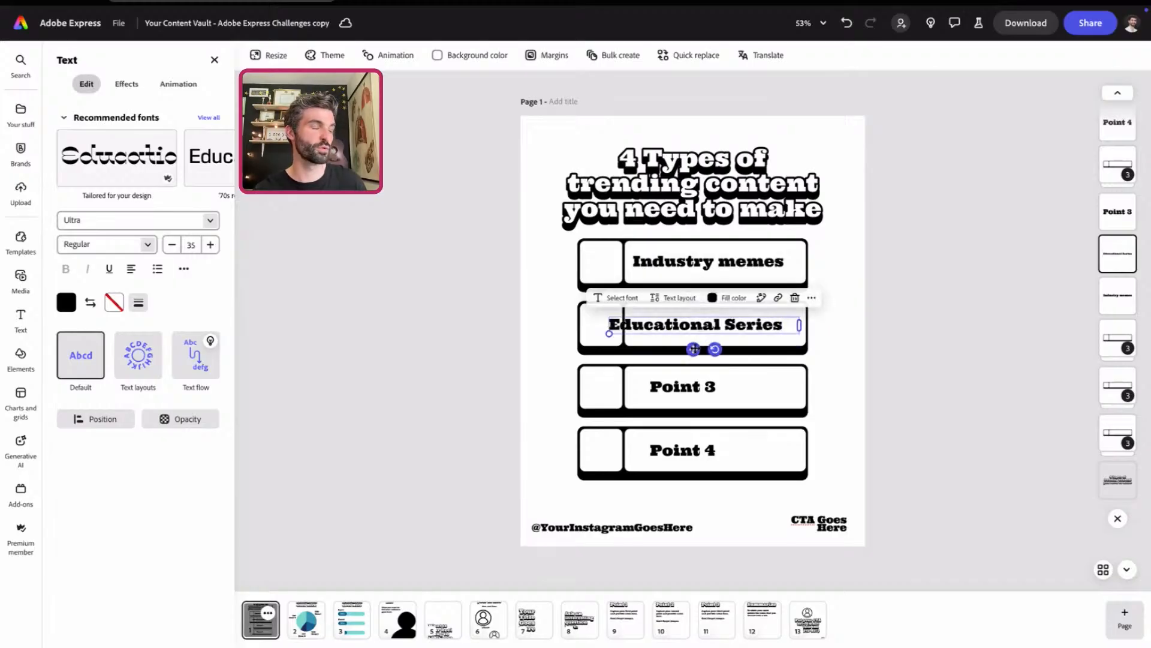
pyautogui.moveTo(694, 351); pyautogui.dragTo(714, 348)
# - Set the "Educational Series" font size to 33, narrow its text box to the row and nudge it into place
pyautogui.click(173, 245)
pyautogui.click(172, 245)
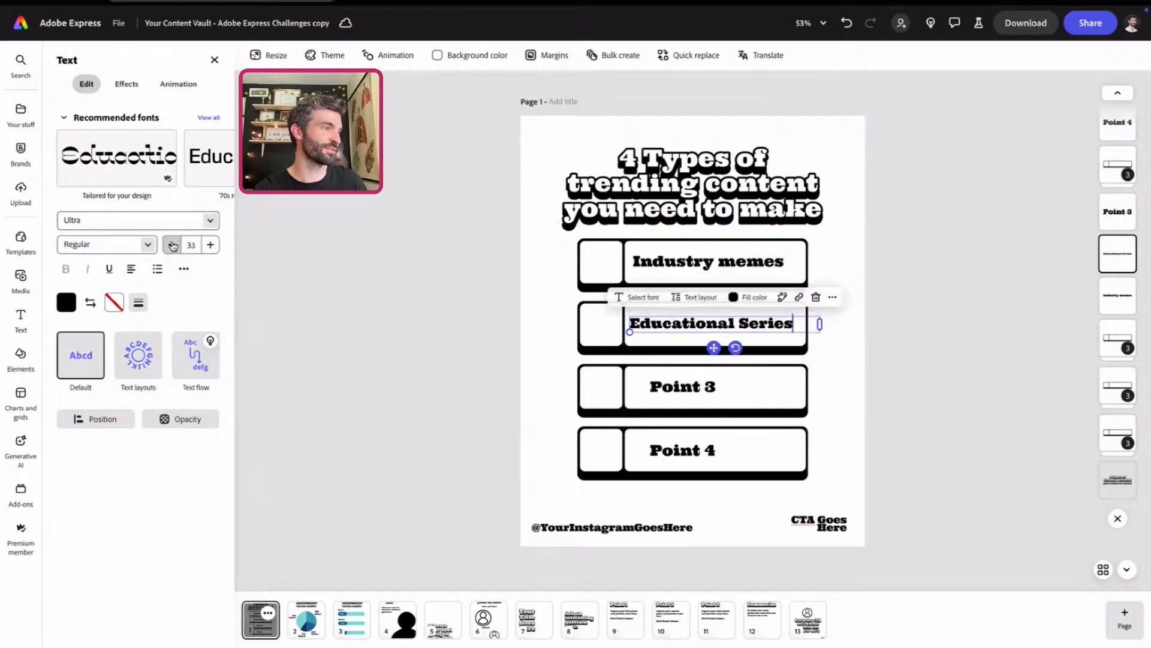
pyautogui.moveTo(820, 325); pyautogui.dragTo(800, 324)
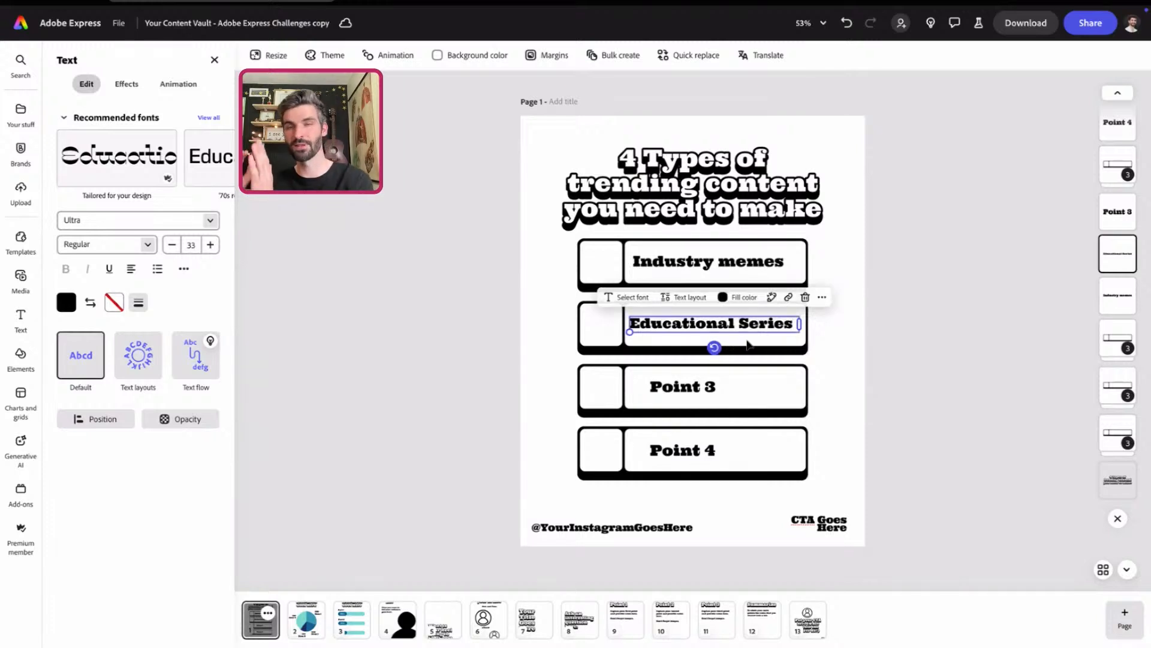
pyautogui.moveTo(725, 327); pyautogui.dragTo(725, 325)
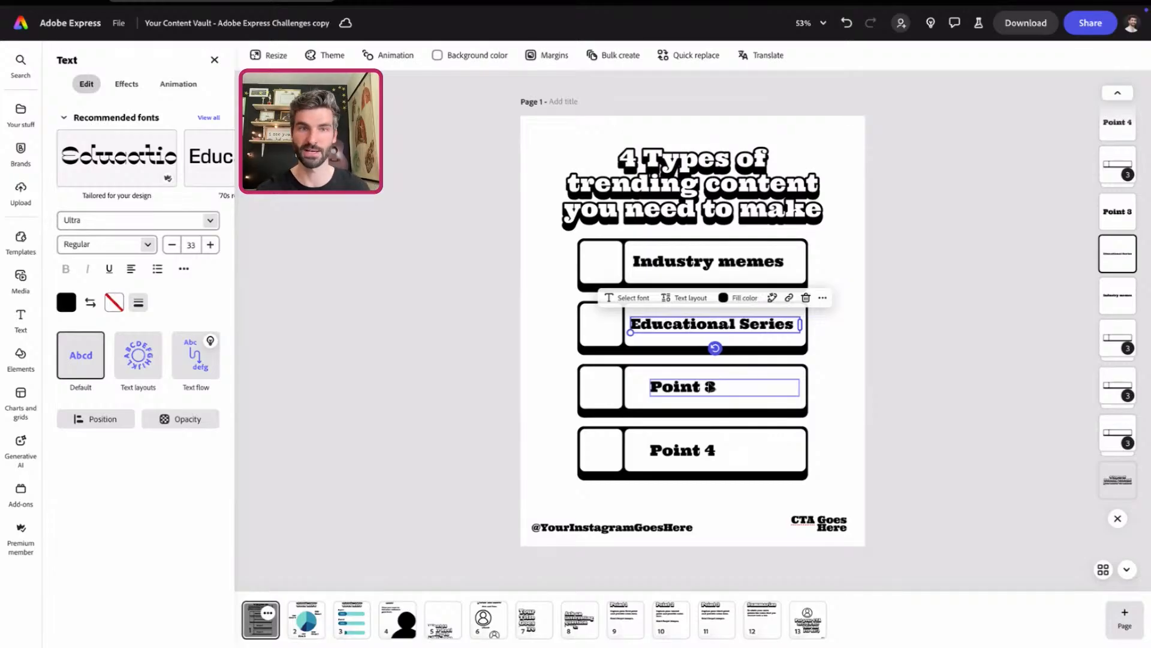
# - Replace the "Point 3" label with "Quick win value" and shift its text box slightly left inside the row
pyautogui.click(709, 383)
pyautogui.click(710, 383)
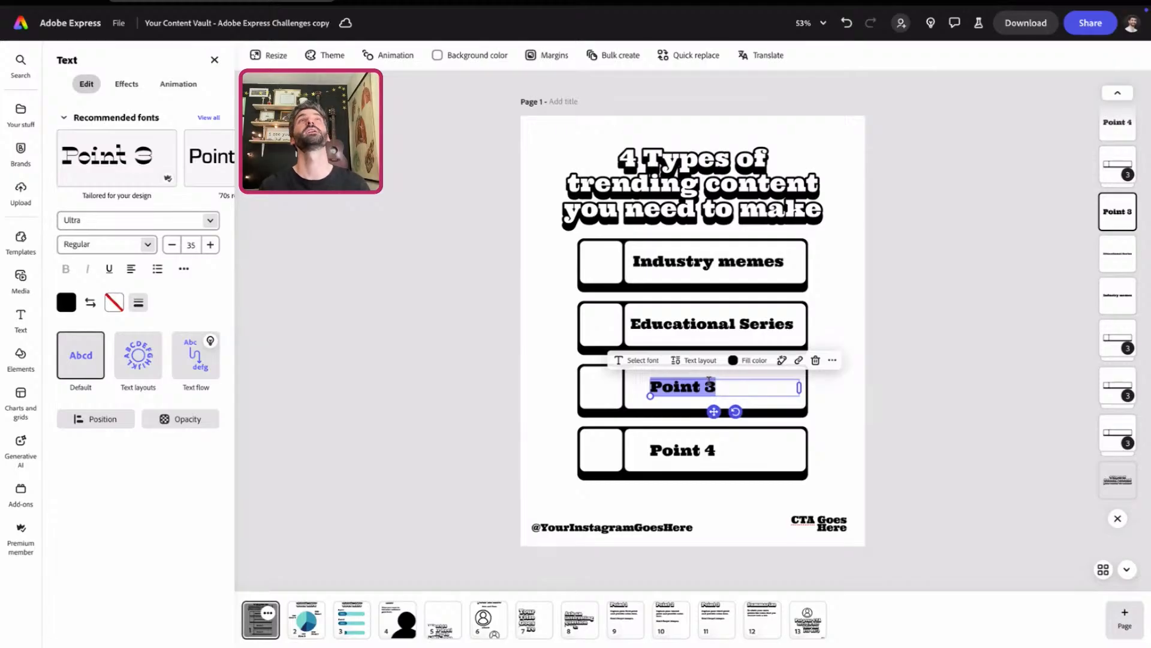
pyautogui.write('Quick w')
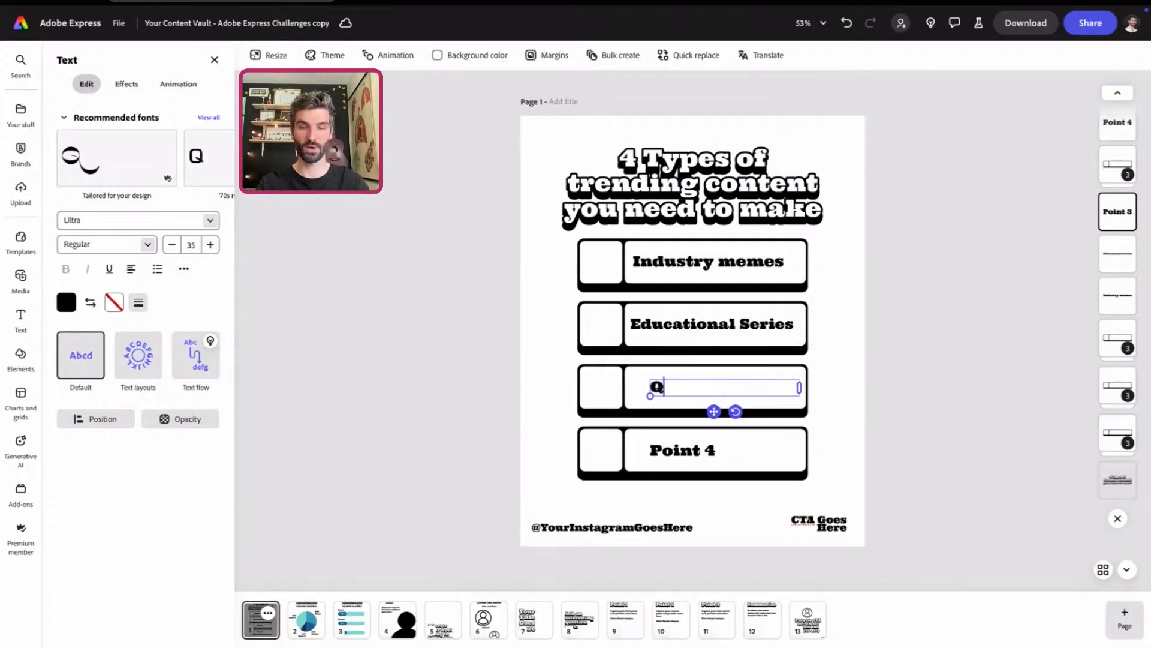
pyautogui.write('value')
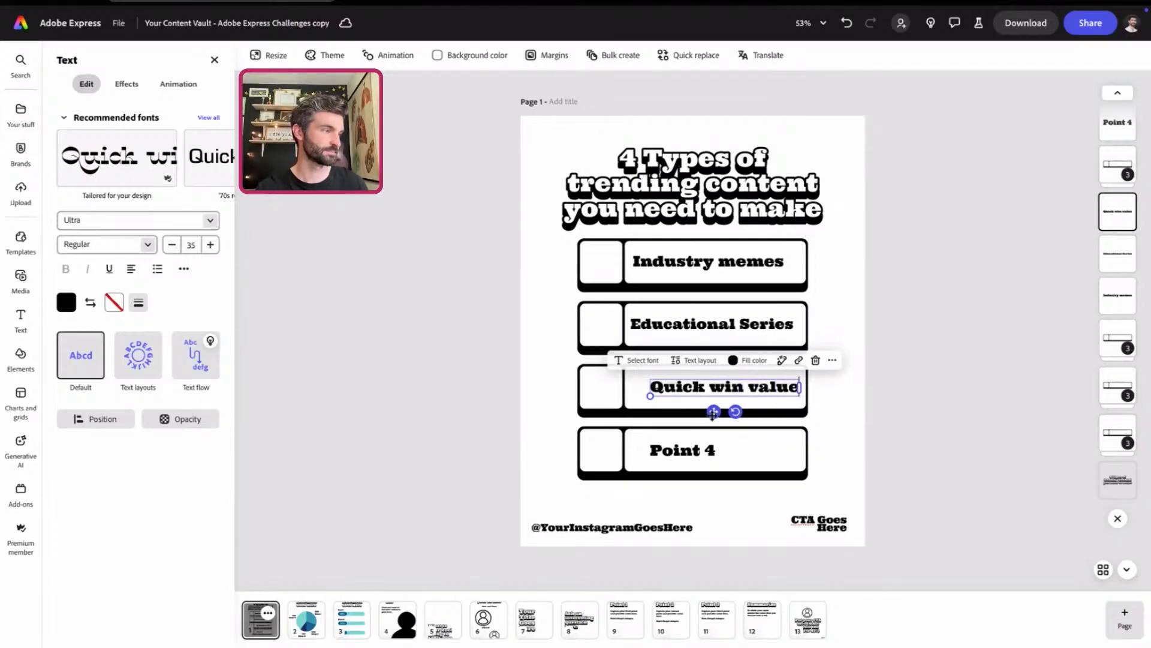
pyautogui.moveTo(713, 412); pyautogui.dragTo(704, 413)
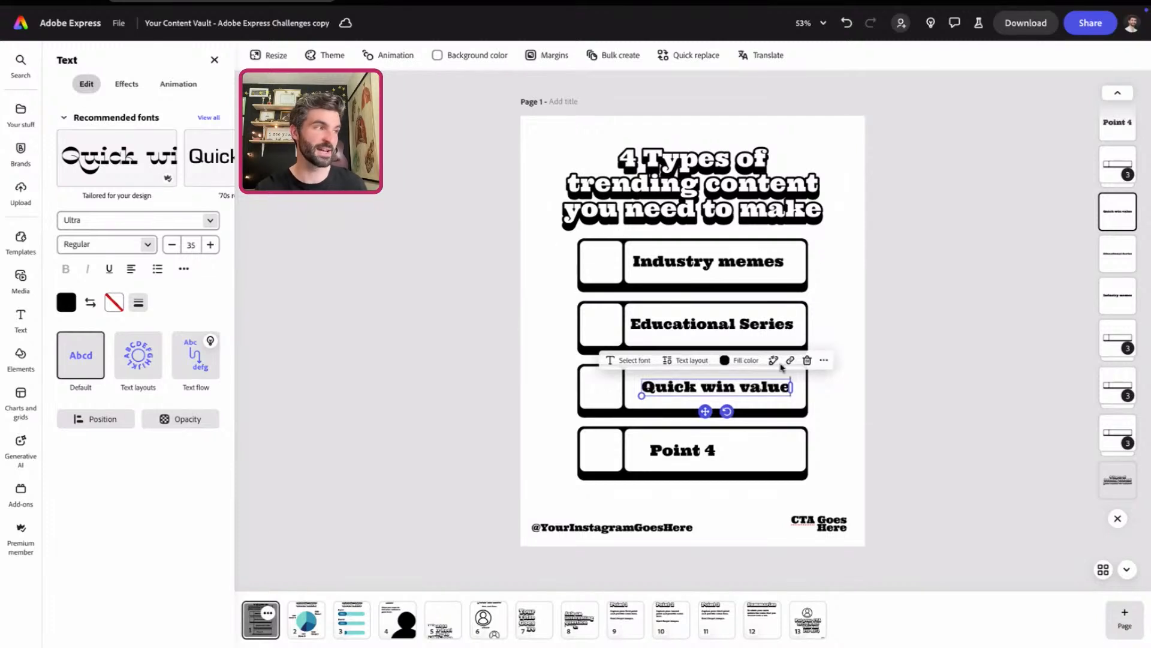
# - Replace the "Point 4" label in the last row with "Non-fancy storytelling"
pyautogui.doubleClick(697, 451)
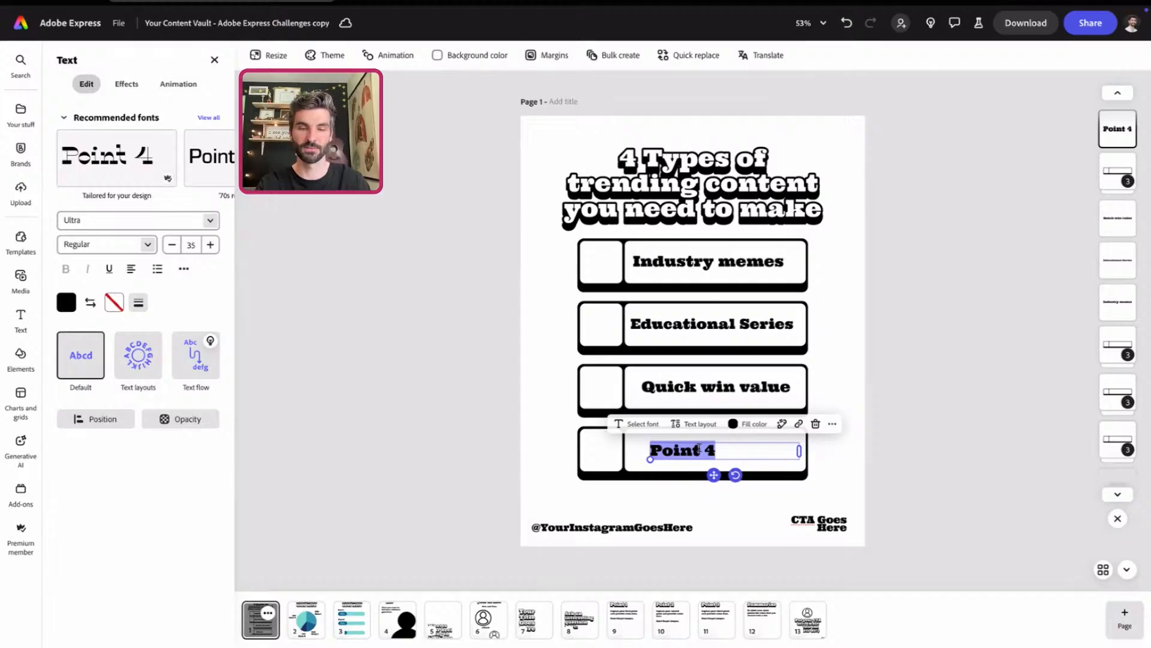
pyautogui.write('N')
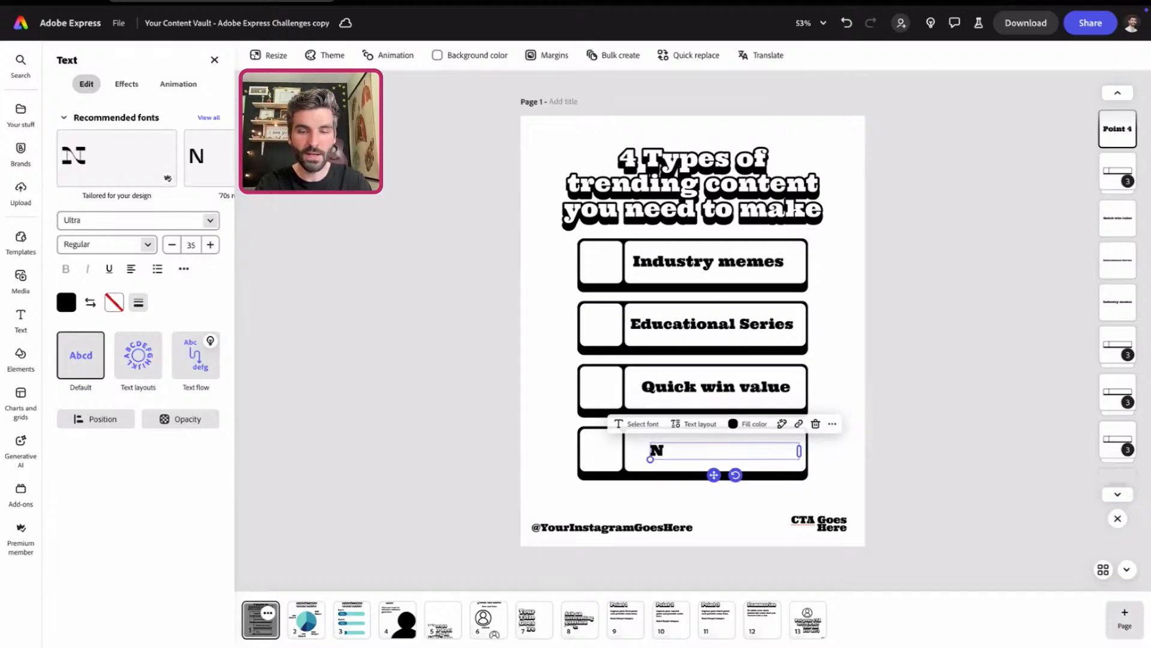
pyautogui.write('on-fancy ')
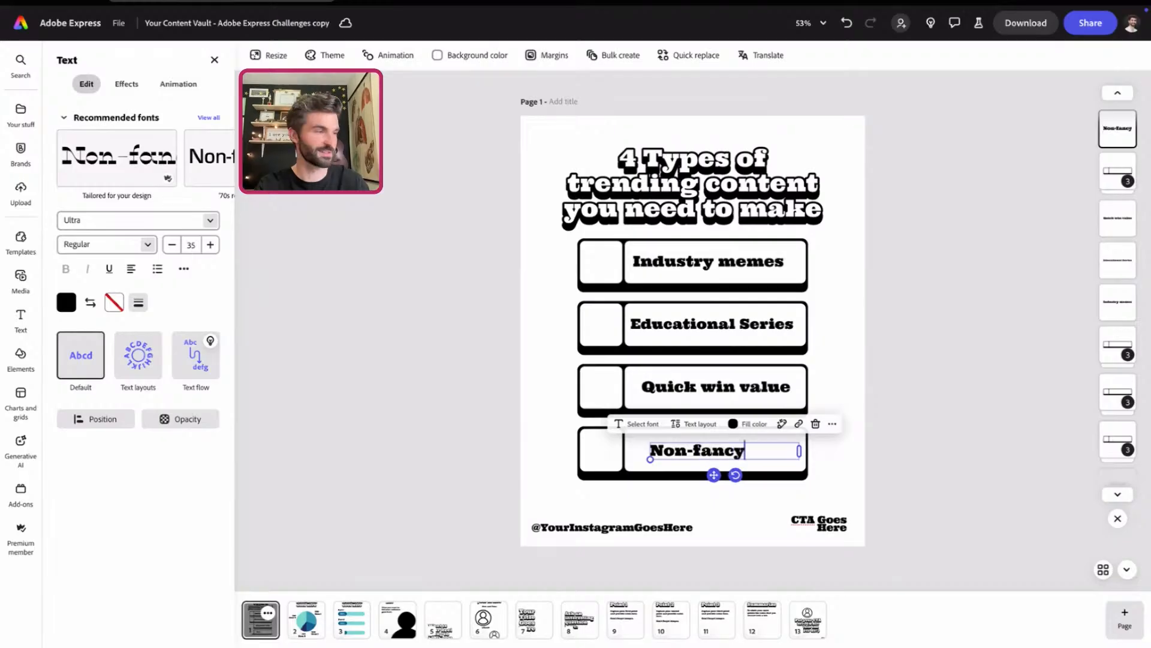
pyautogui.write('storyte')
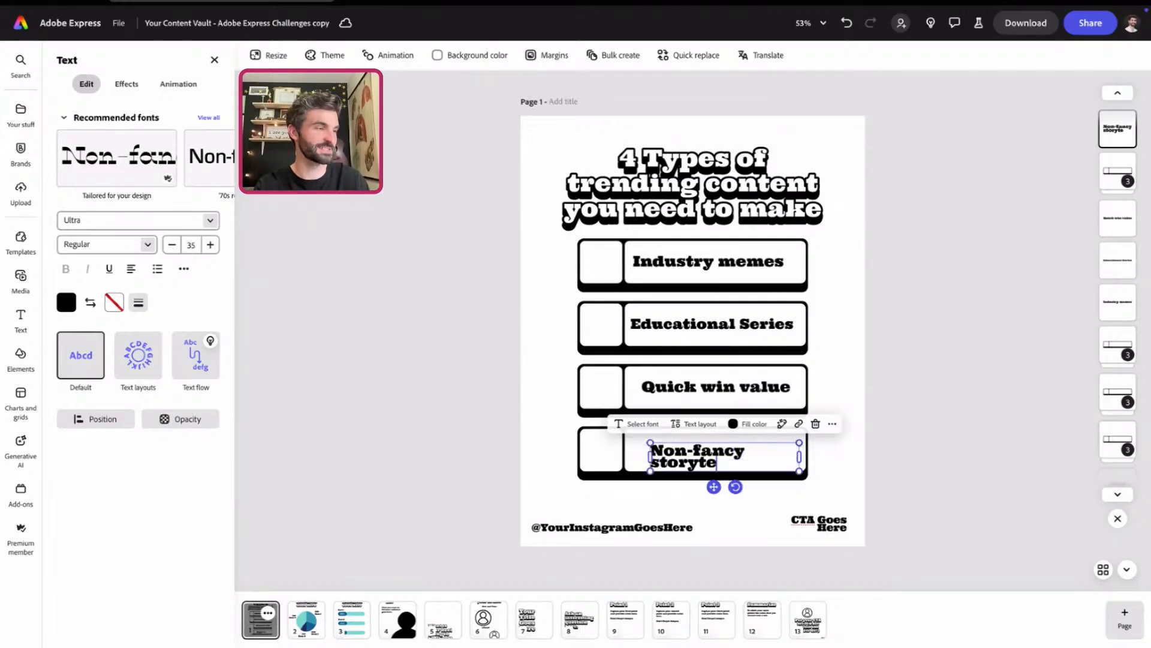
pyautogui.write('lling')
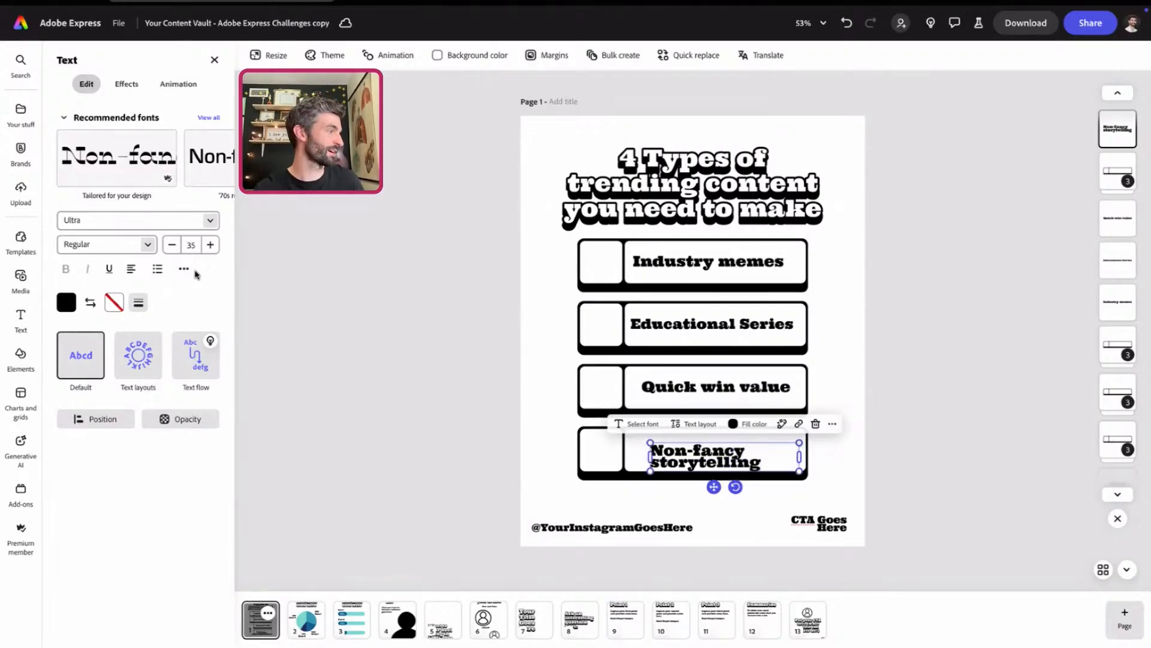
# - Set the line spacing of "Non-fancy storytelling" to 0.95 and move its text box up and left inside the row
pyautogui.tripleClick(709, 454)
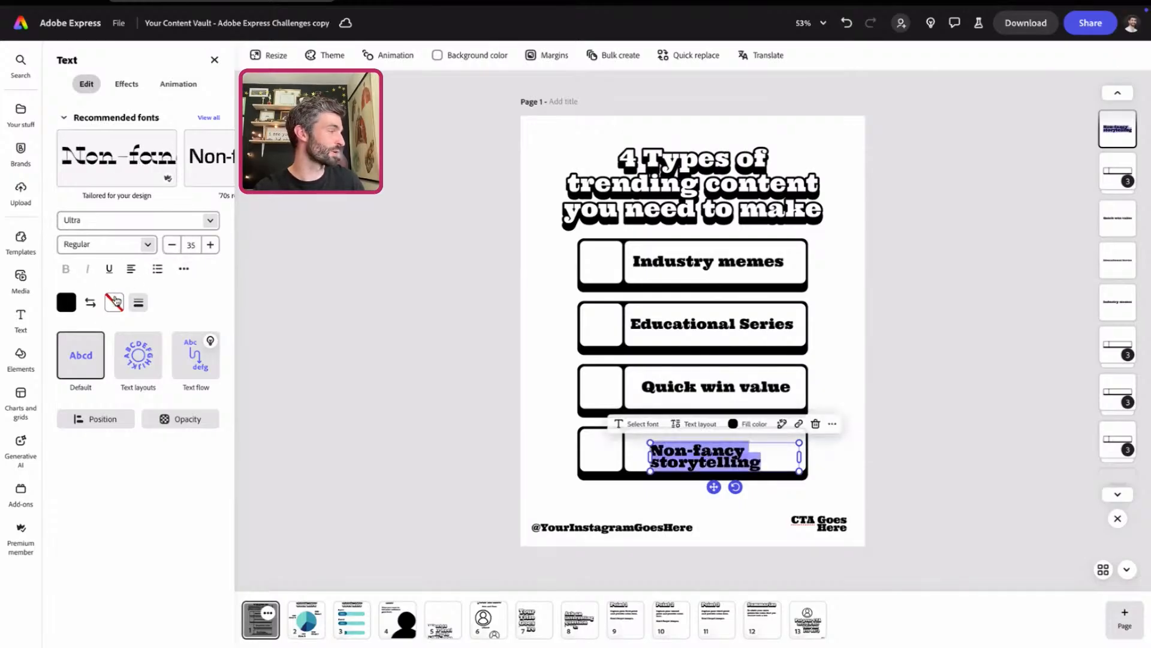
pyautogui.click(184, 270)
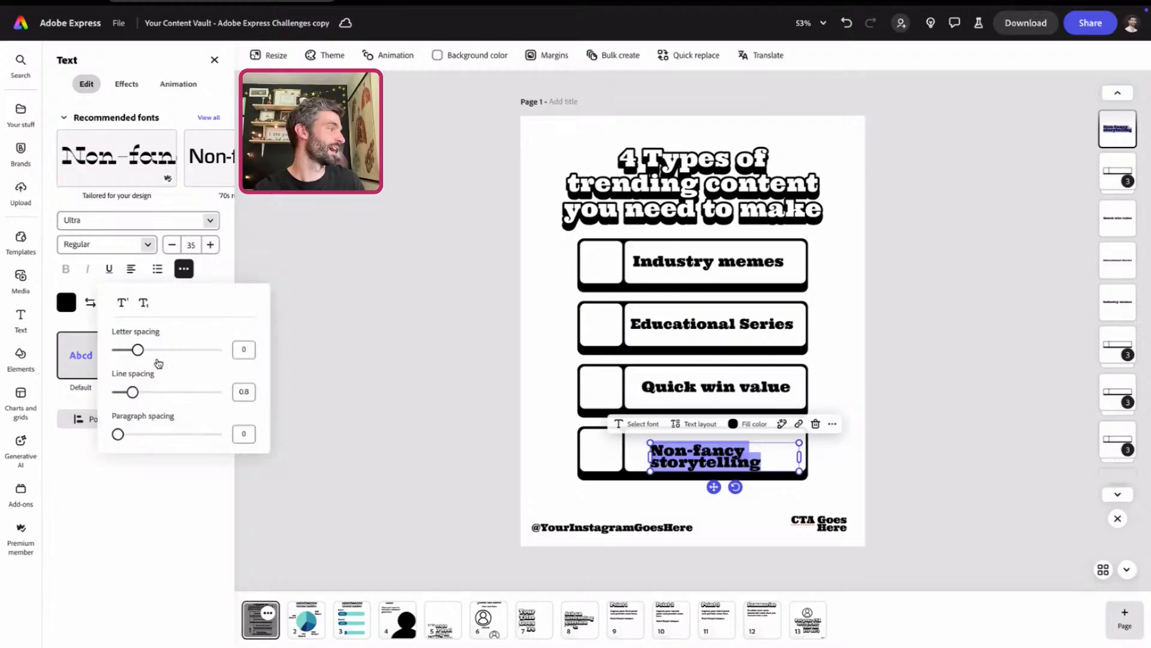
pyautogui.moveTo(133, 392); pyautogui.dragTo(139, 395)
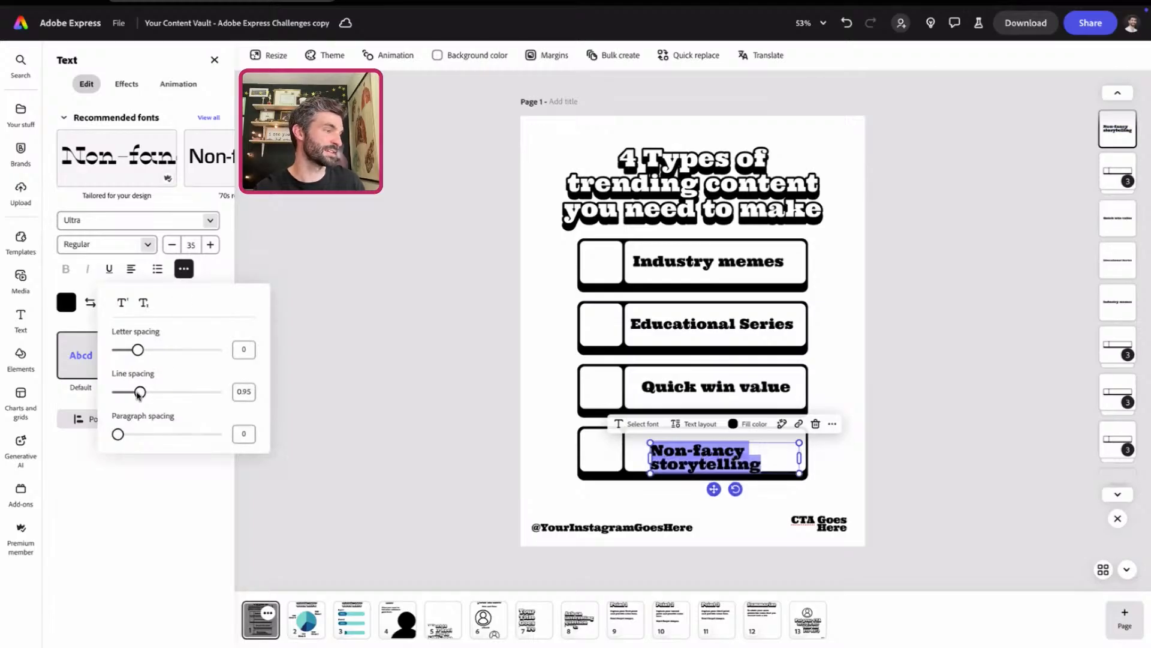
pyautogui.moveTo(714, 489)
pyautogui.mouseDown()
pyautogui.moveTo(695, 476)
pyautogui.moveTo(704, 482)
pyautogui.mouseUp()
pyautogui.click(649, 500)
pyautogui.click(650, 500)
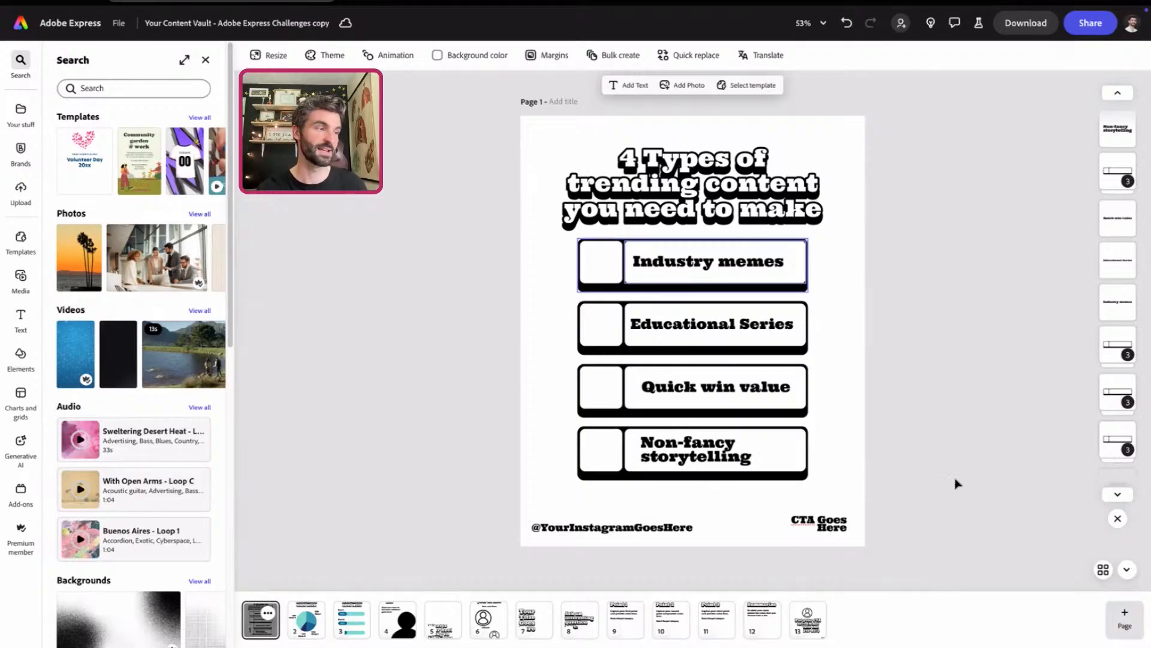
# - Replace the "CTA Goes Here" text with "Share this post!" and lower it to line up with the Instagram handle
pyautogui.click(819, 523)
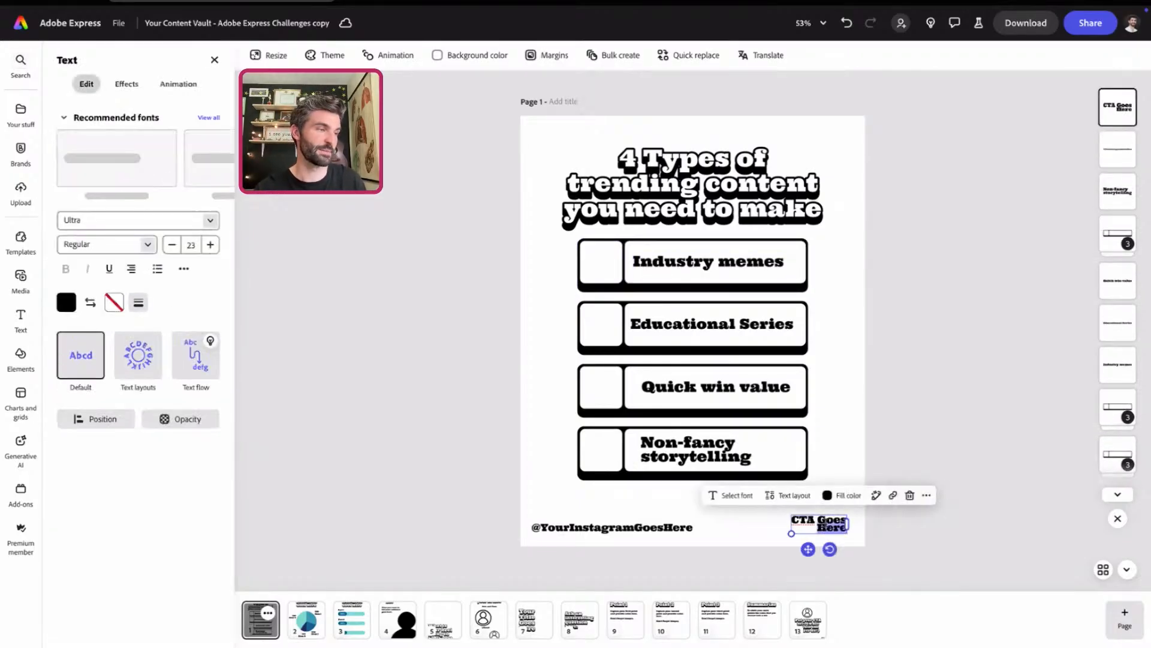
pyautogui.hotkey('ctrl', 'a')
pyautogui.write('Sh')
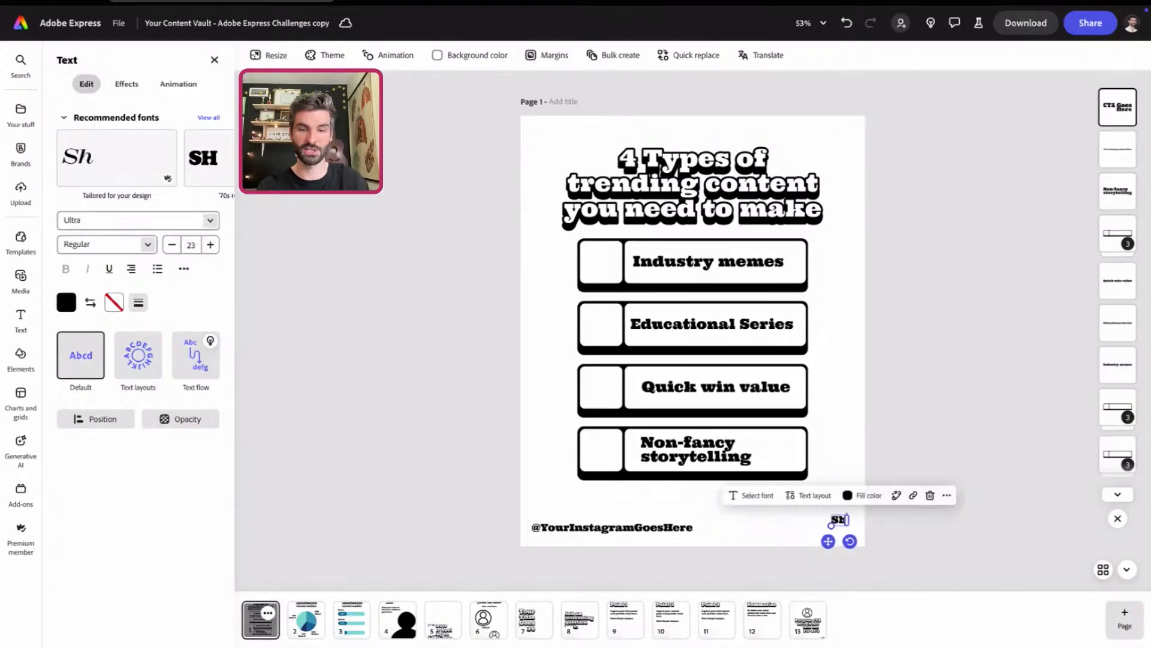
pyautogui.write('are this post!')
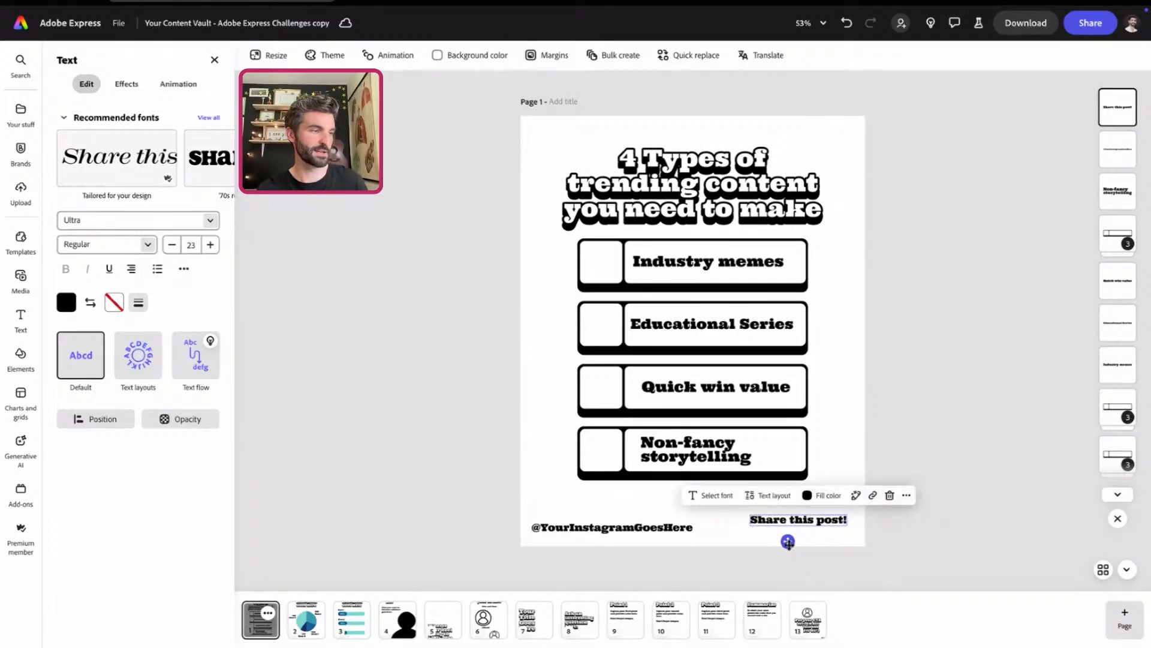
pyautogui.moveTo(788, 541); pyautogui.dragTo(788, 549)
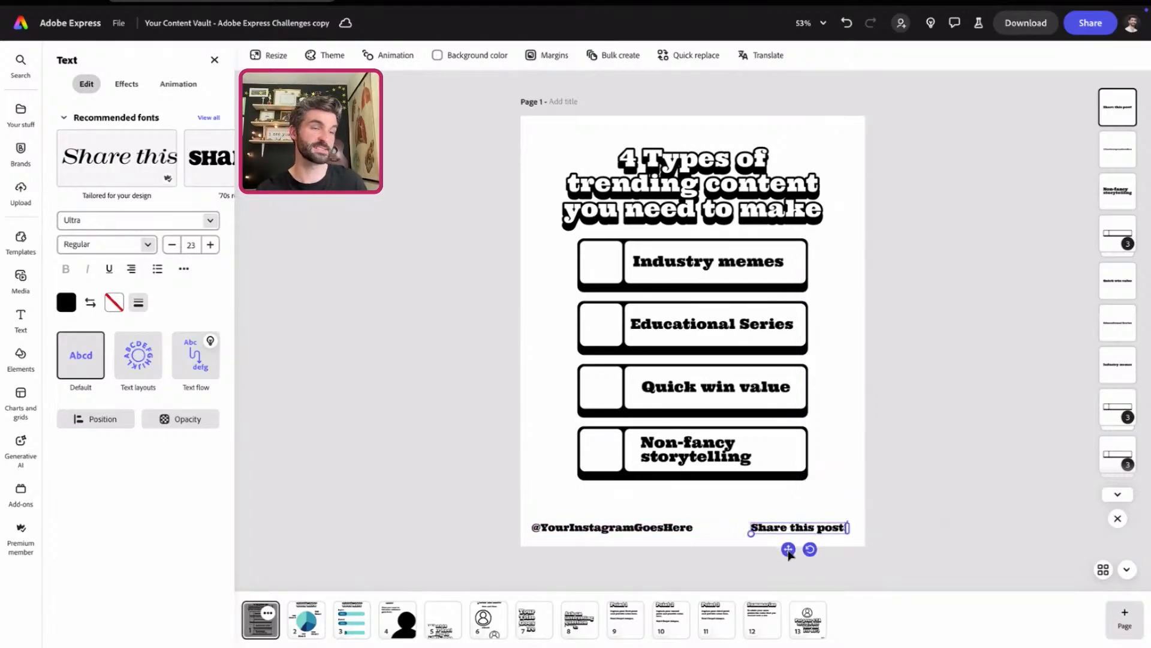
# - Replace the placeholder after the @ sign with the creator's Instagram handle and shift the text slightly left
pyautogui.click(635, 527)
pyautogui.click(621, 528)
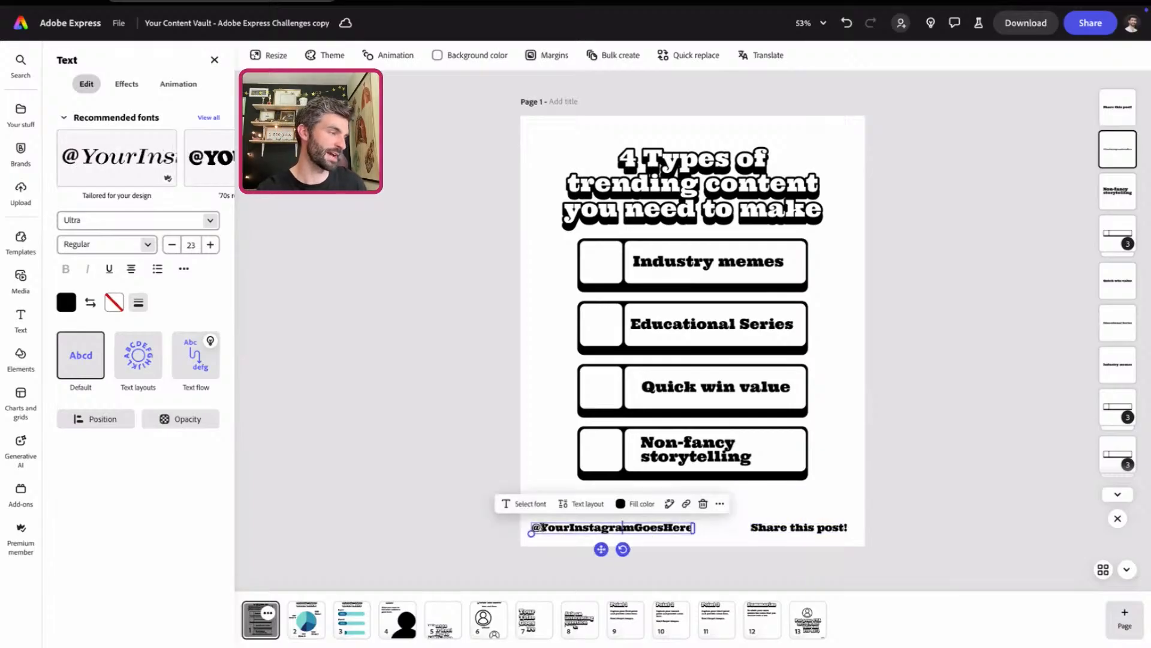
pyautogui.doubleClick(621, 529)
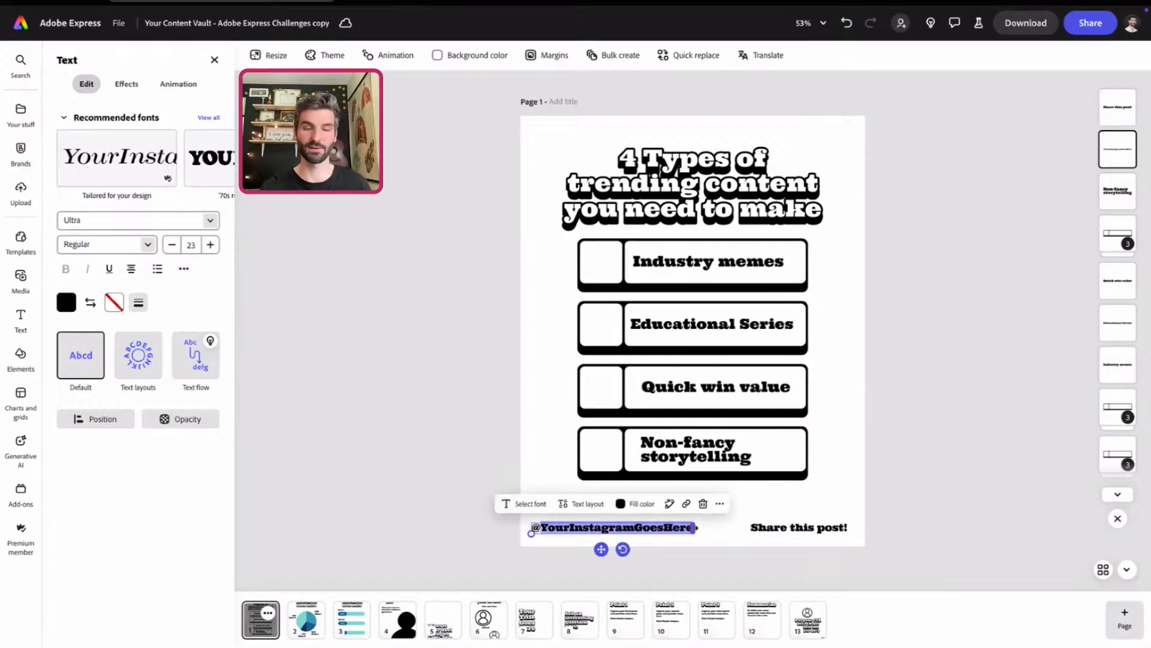
pyautogui.write('thelucaso')
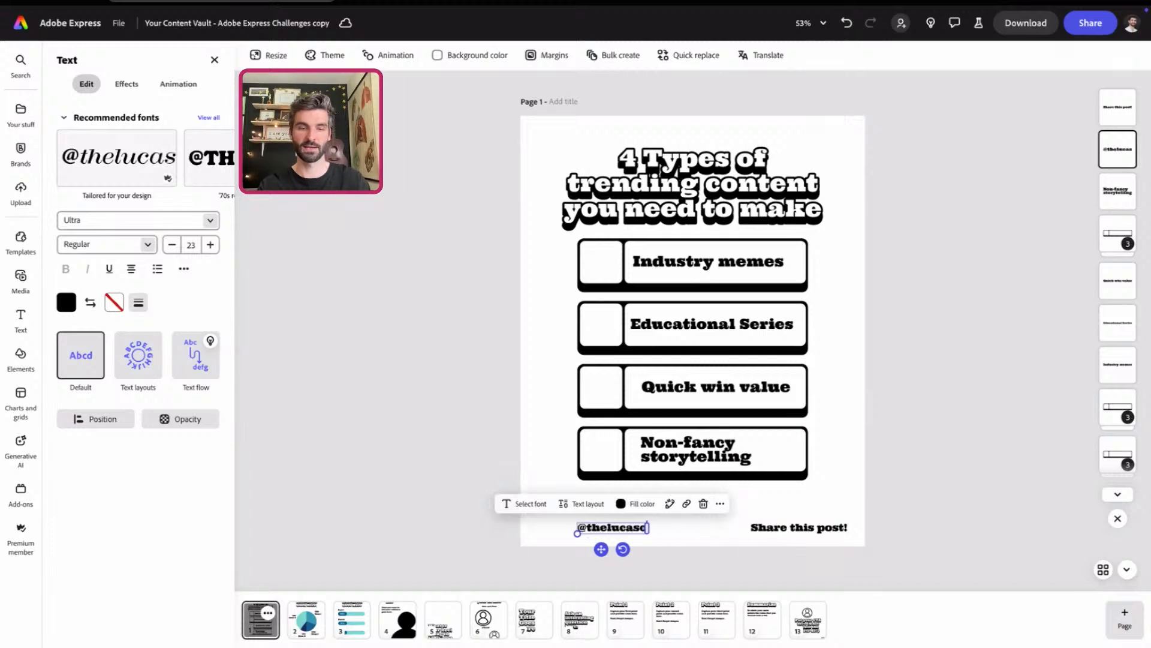
pyautogui.write('keefe')
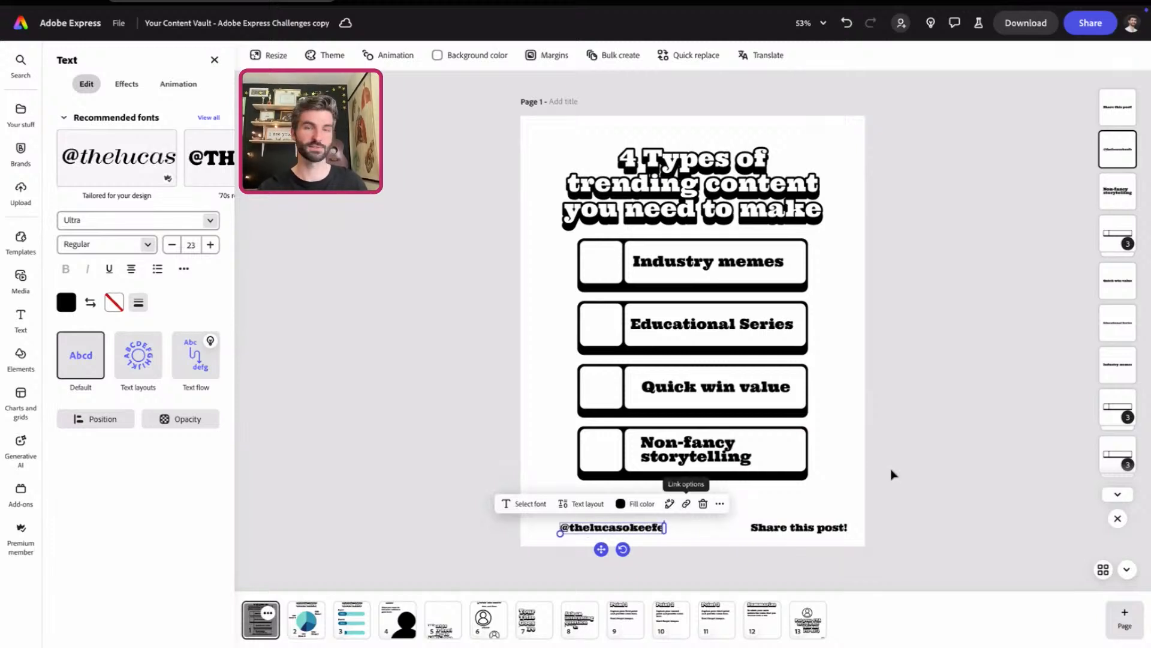
pyautogui.moveTo(601, 549); pyautogui.dragTo(591, 552)
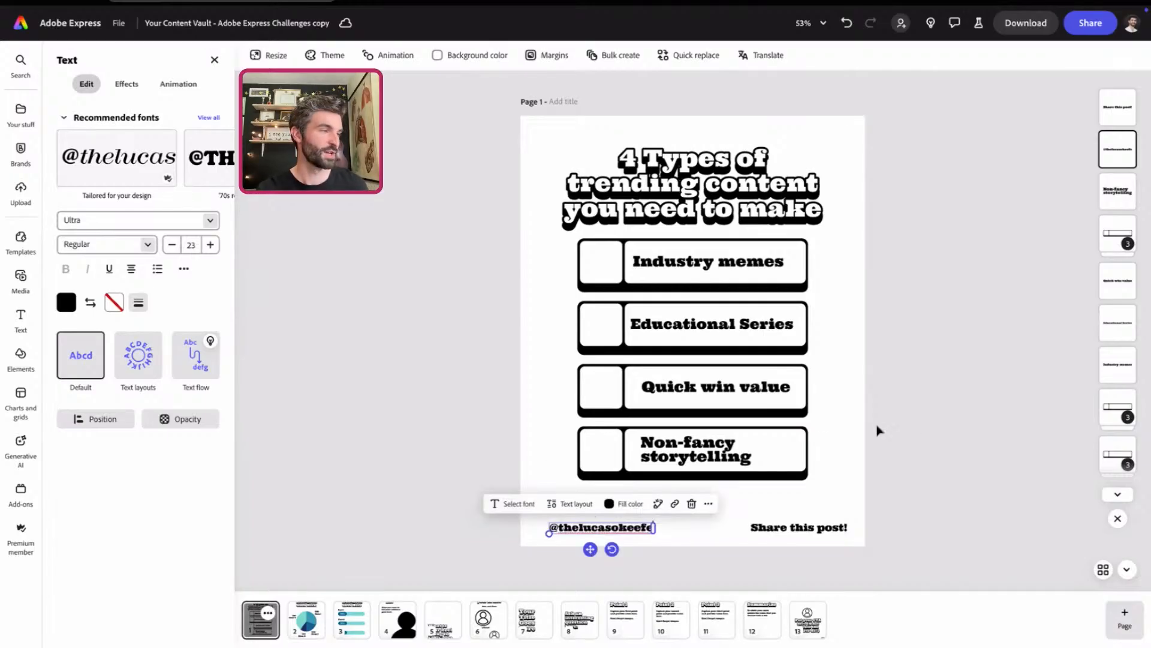
pyautogui.click(910, 399)
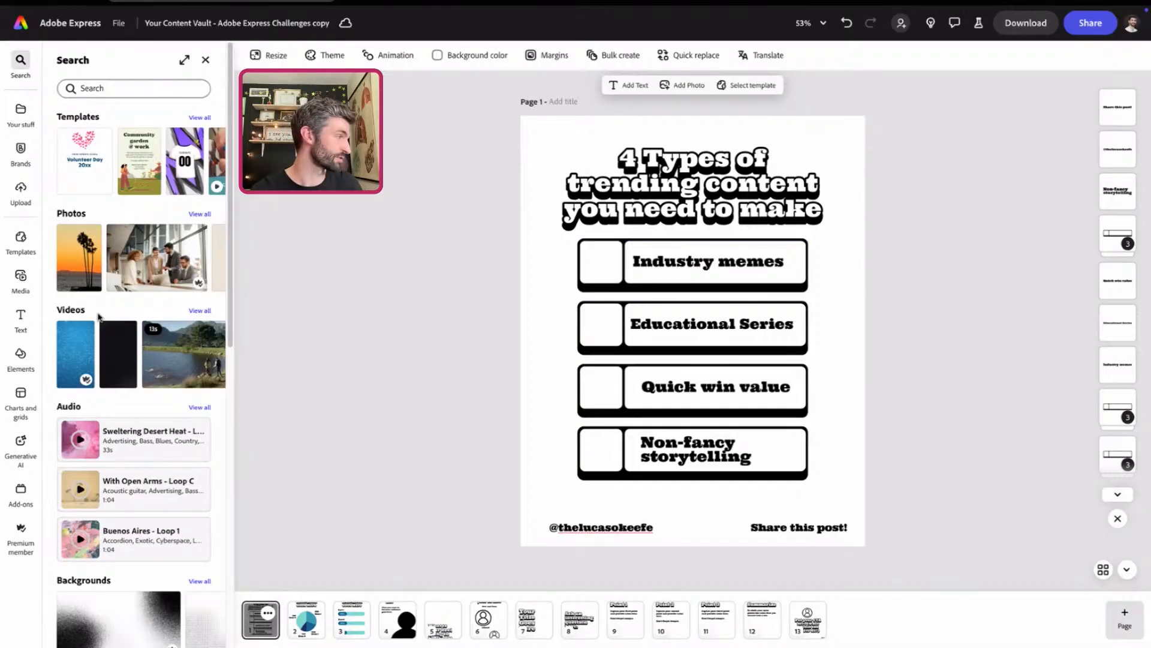
# - Search the icon library for "meme" and add the pixel sunglasses icon to the page
pyautogui.click(19, 360)
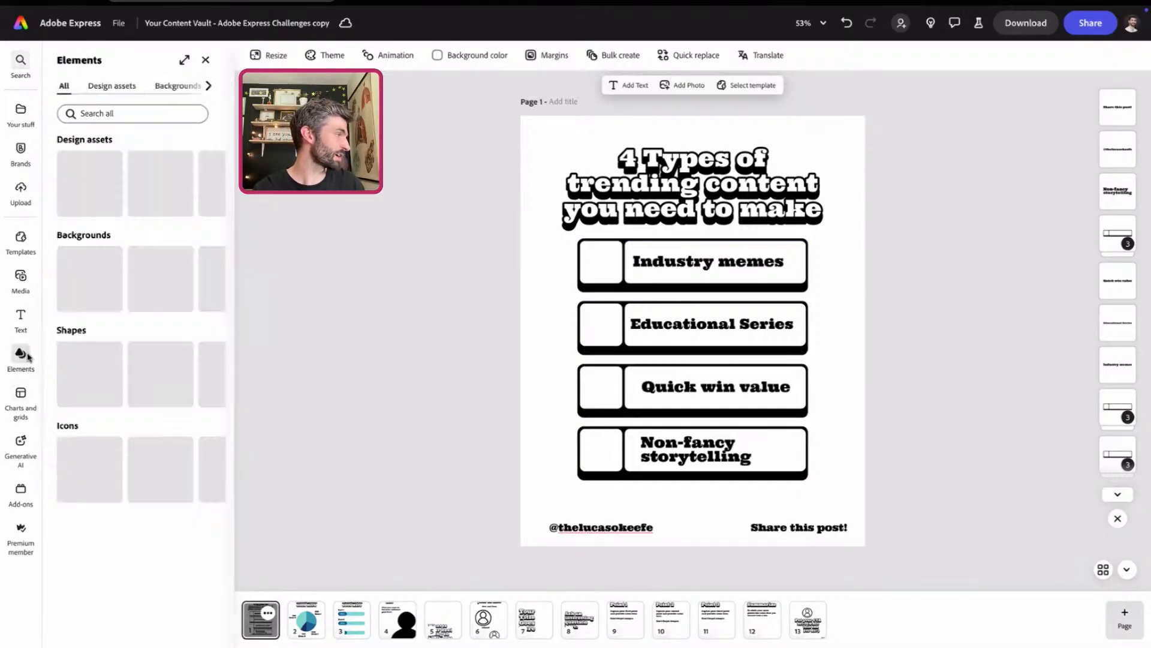
pyautogui.click(210, 87)
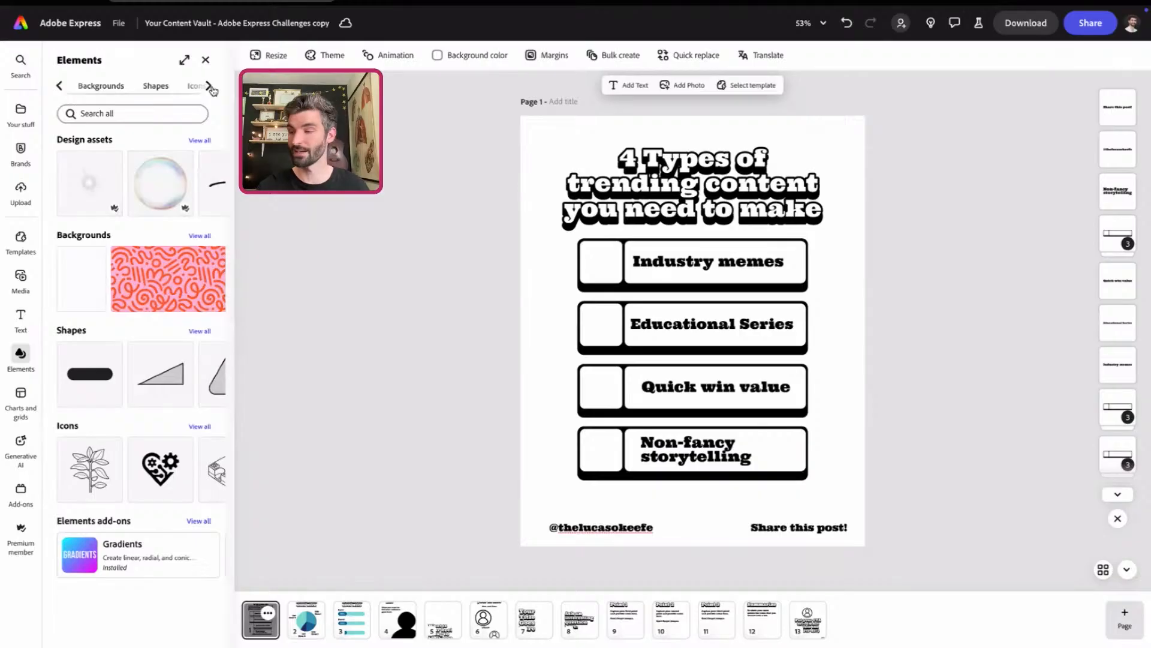
pyautogui.click(210, 86)
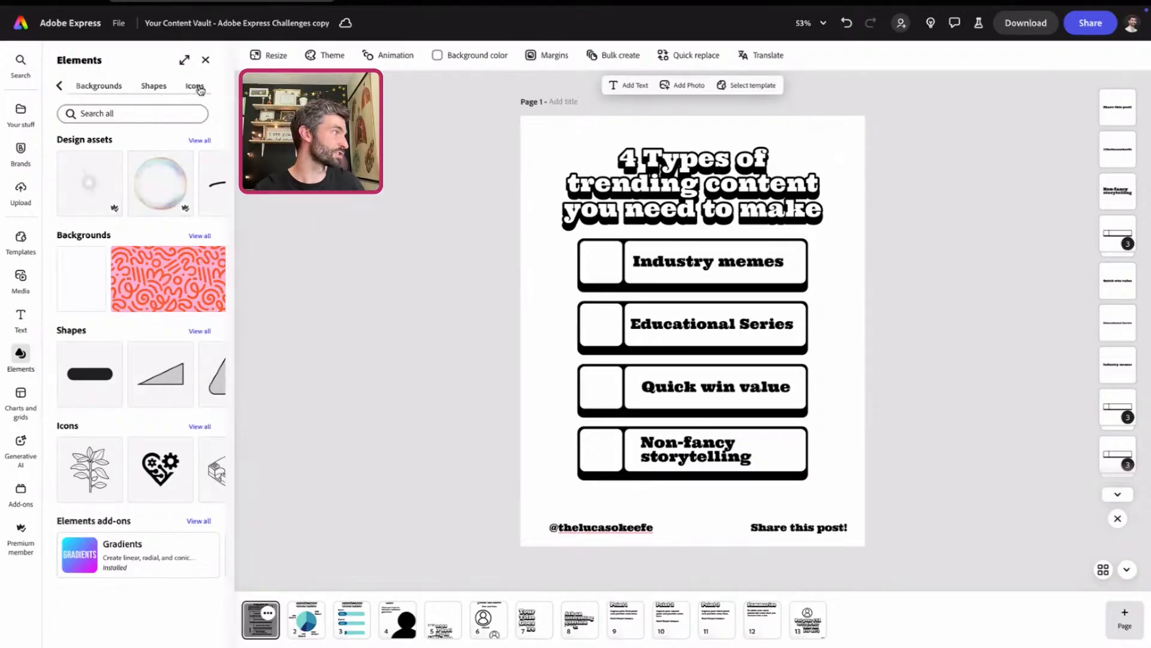
pyautogui.click(195, 86)
pyautogui.click(139, 112)
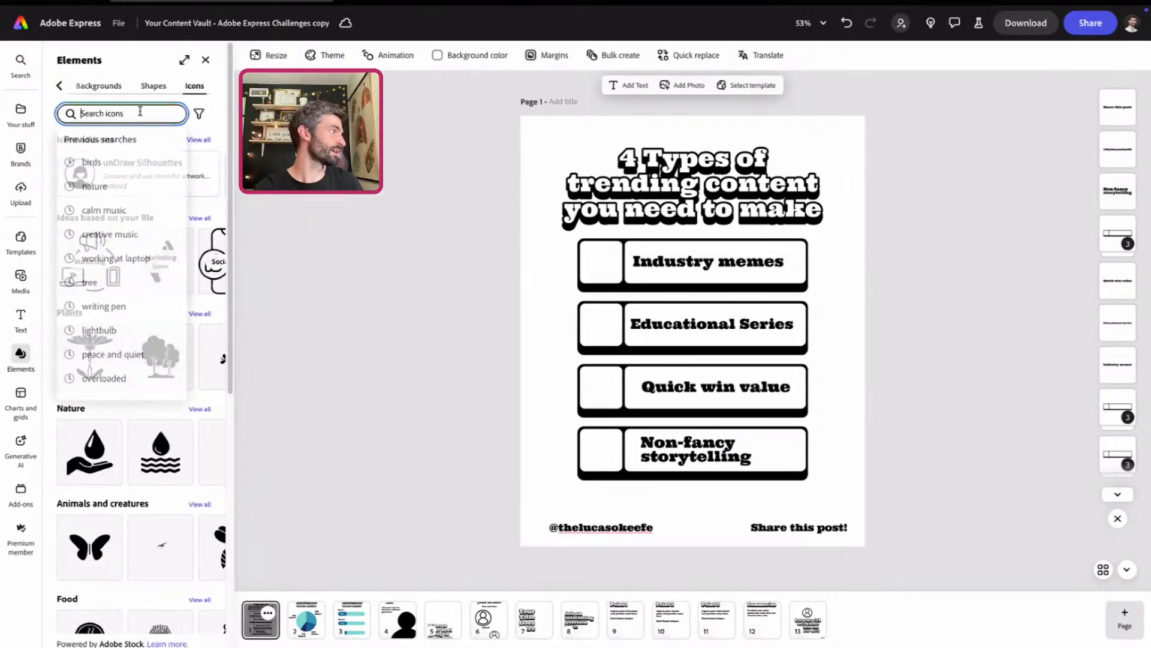
pyautogui.write('meme')
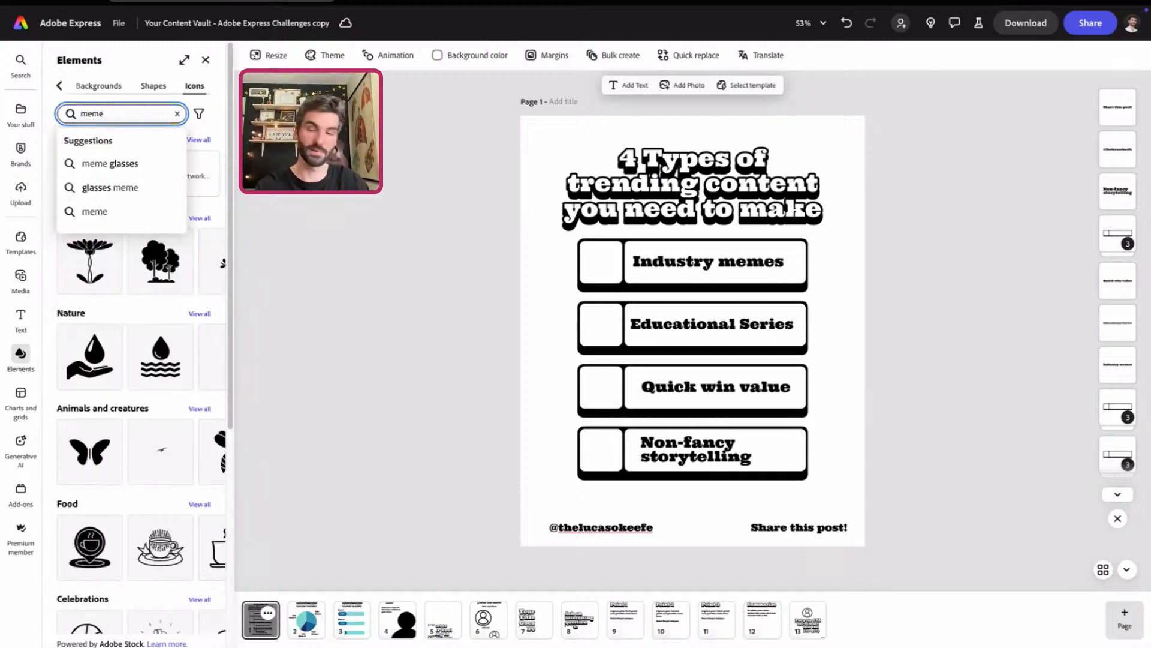
pyautogui.press('Return')
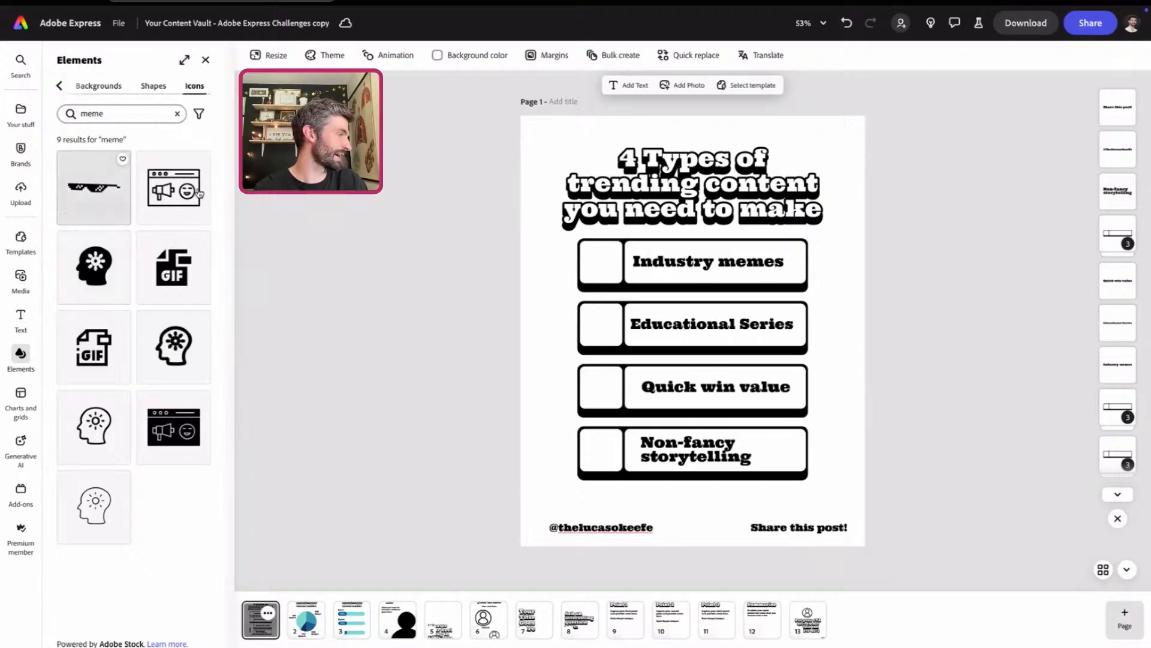
pyautogui.moveTo(87, 193); pyautogui.dragTo(683, 332)
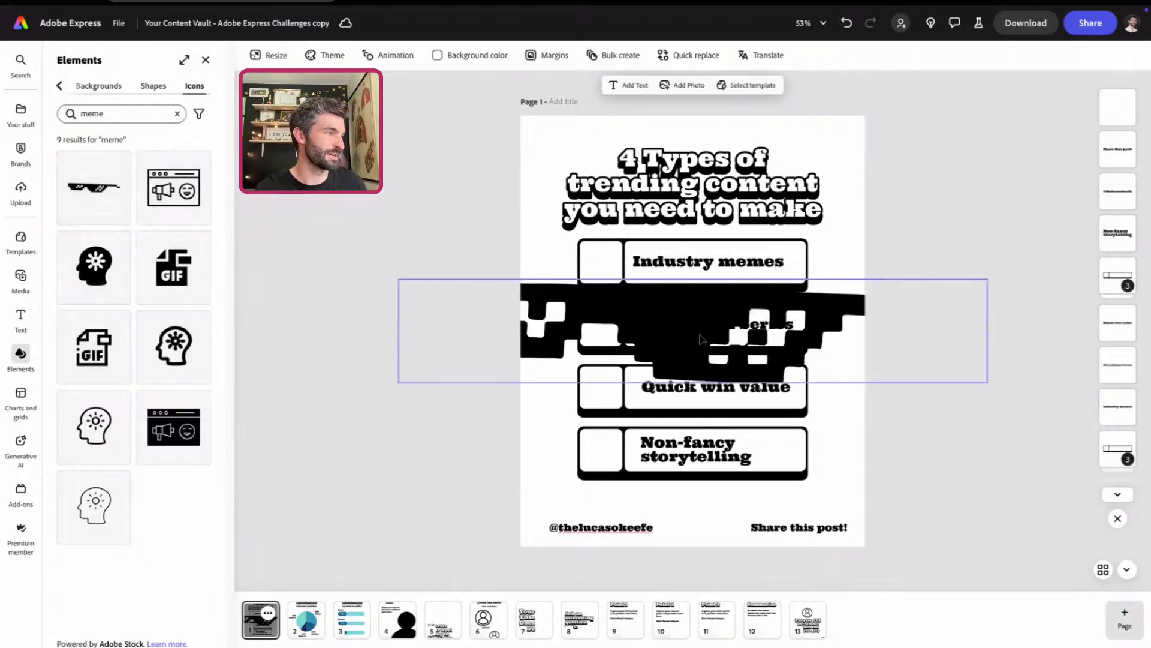
# - Scale the sunglasses icon down and place it in the empty square beside "Industry memes"
pyautogui.moveTo(988, 382); pyautogui.dragTo(641, 322)
pyautogui.moveTo(550, 307); pyautogui.dragTo(735, 310)
pyautogui.moveTo(827, 282); pyautogui.dragTo(605, 261)
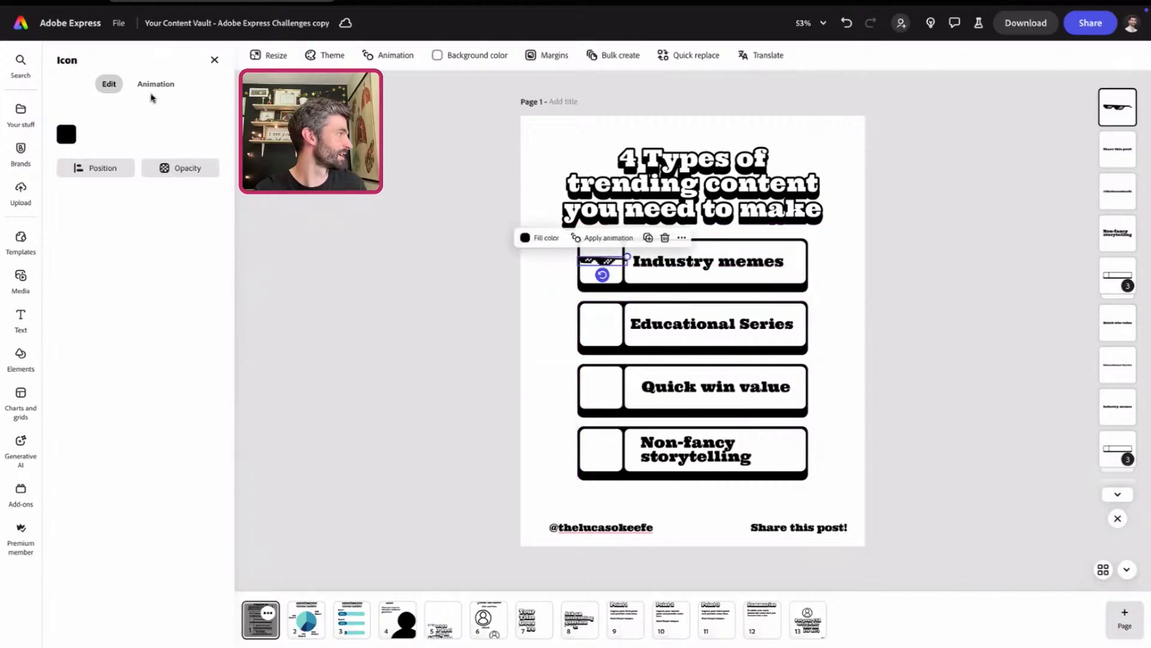
# - Search the icons for "education" and place the solid graduation cap, sized to fit, in the square beside "Educational Series"
pyautogui.click(214, 59)
pyautogui.click(143, 113)
pyautogui.doubleClick(143, 114)
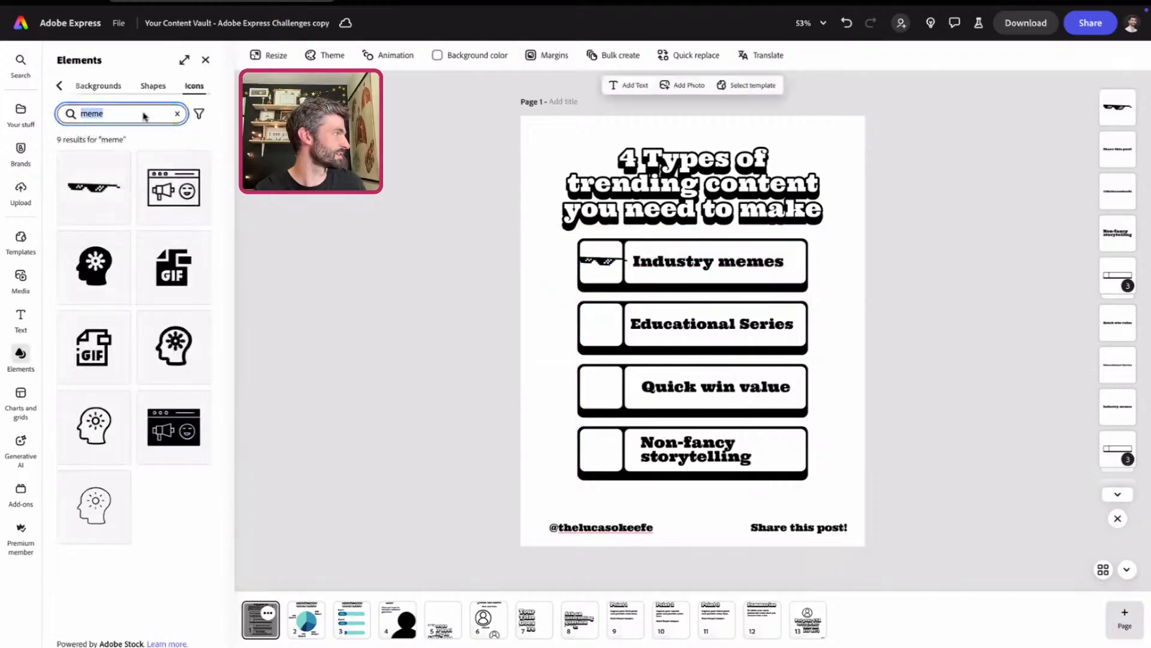
pyautogui.write('education')
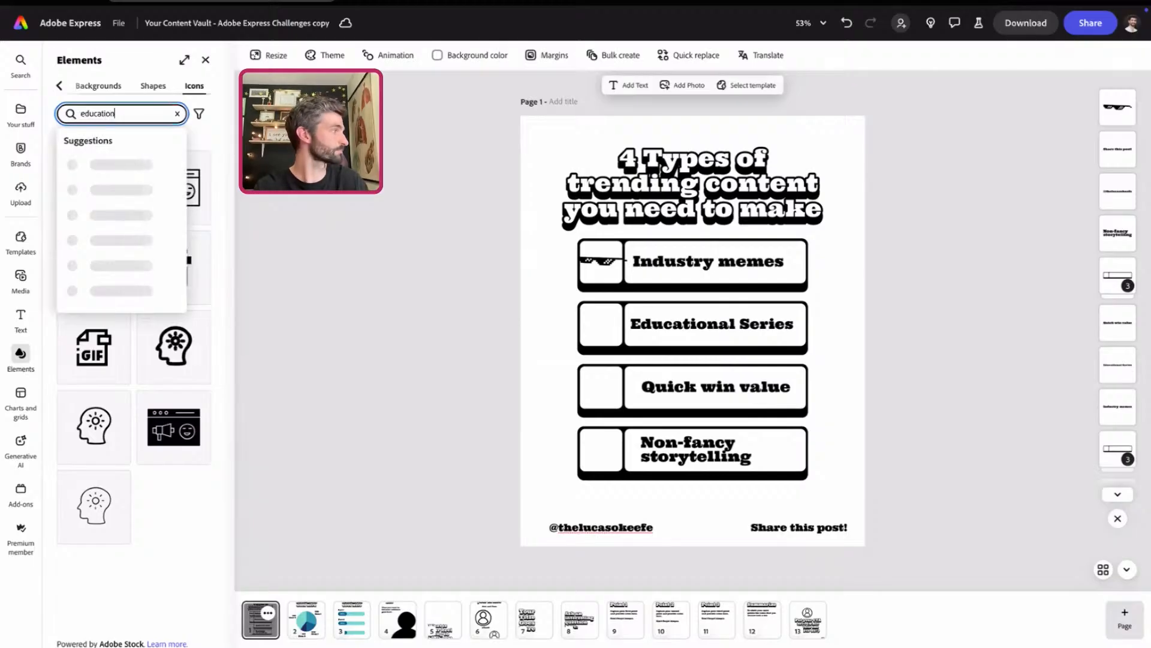
pyautogui.press('Return')
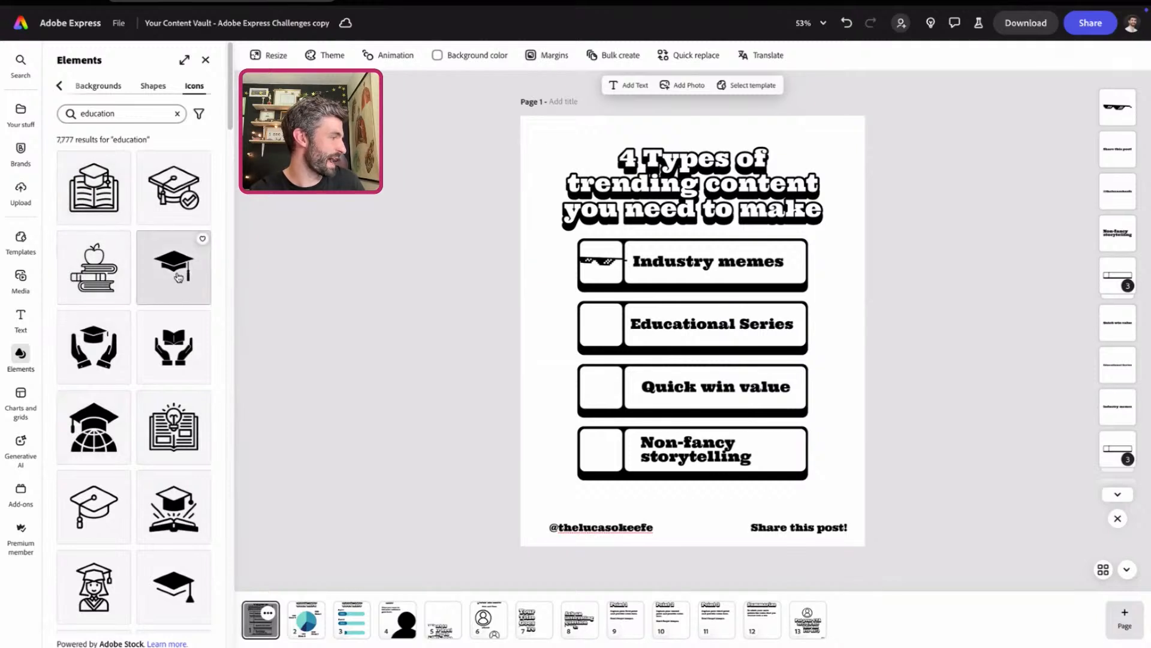
pyautogui.moveTo(178, 277); pyautogui.dragTo(599, 325)
# - Shrink the sunglasses icon so it fits inside the square beside "Industry memes"
pyautogui.click(608, 263)
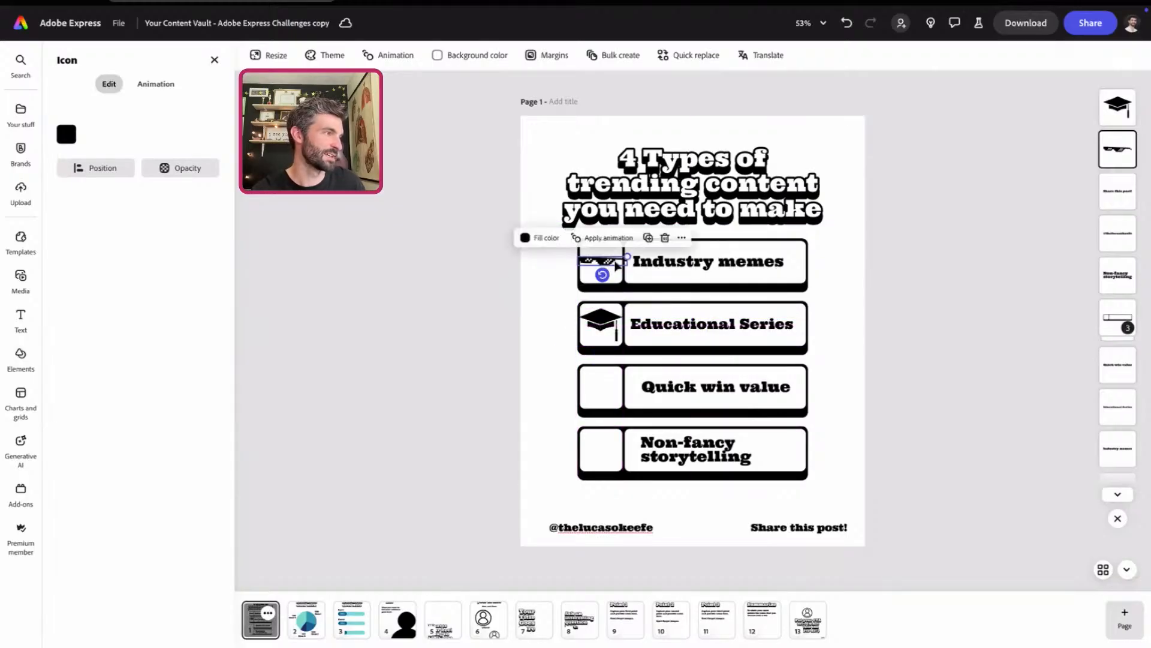
pyautogui.moveTo(628, 256); pyautogui.dragTo(603, 264)
pyautogui.click(214, 61)
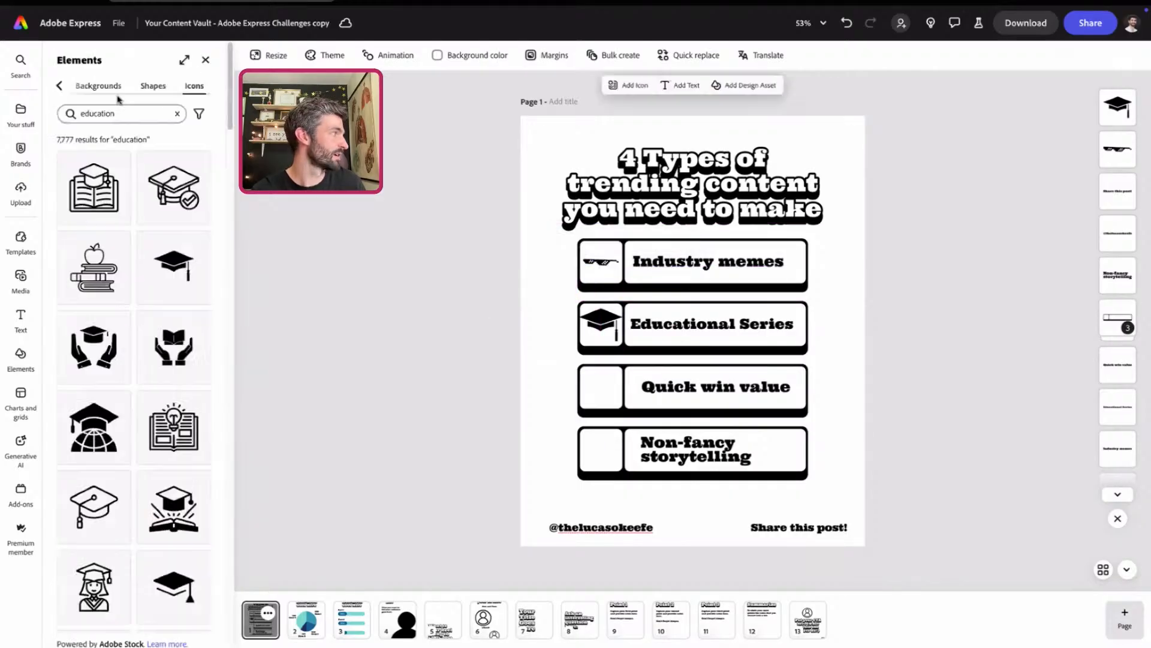
# - Search the icons for "win" and place the star award rosette, scaled to fit, in the square beside "Quick win value"
pyautogui.click(110, 111)
pyautogui.write('win')
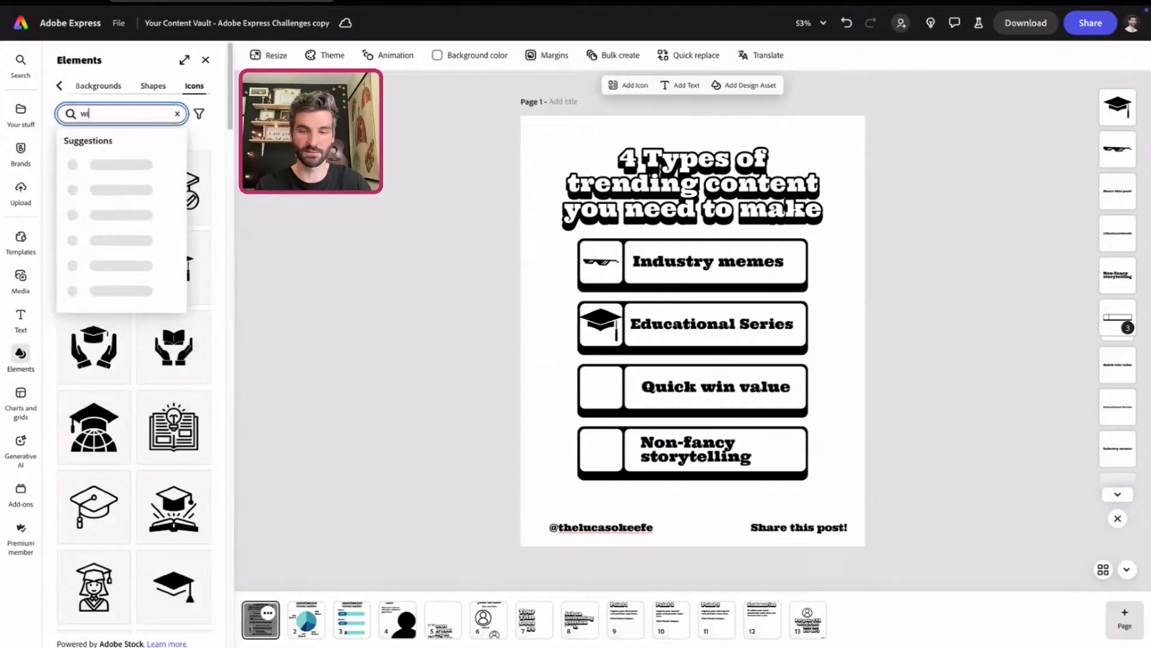
pyautogui.press('Return')
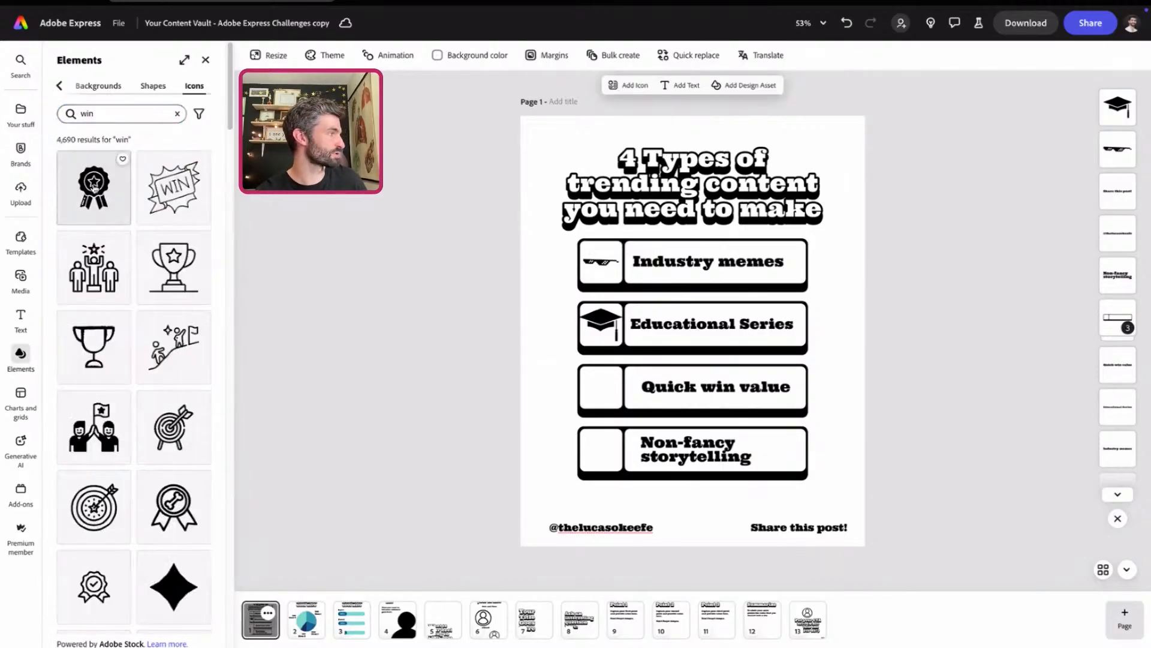
pyautogui.click(95, 191)
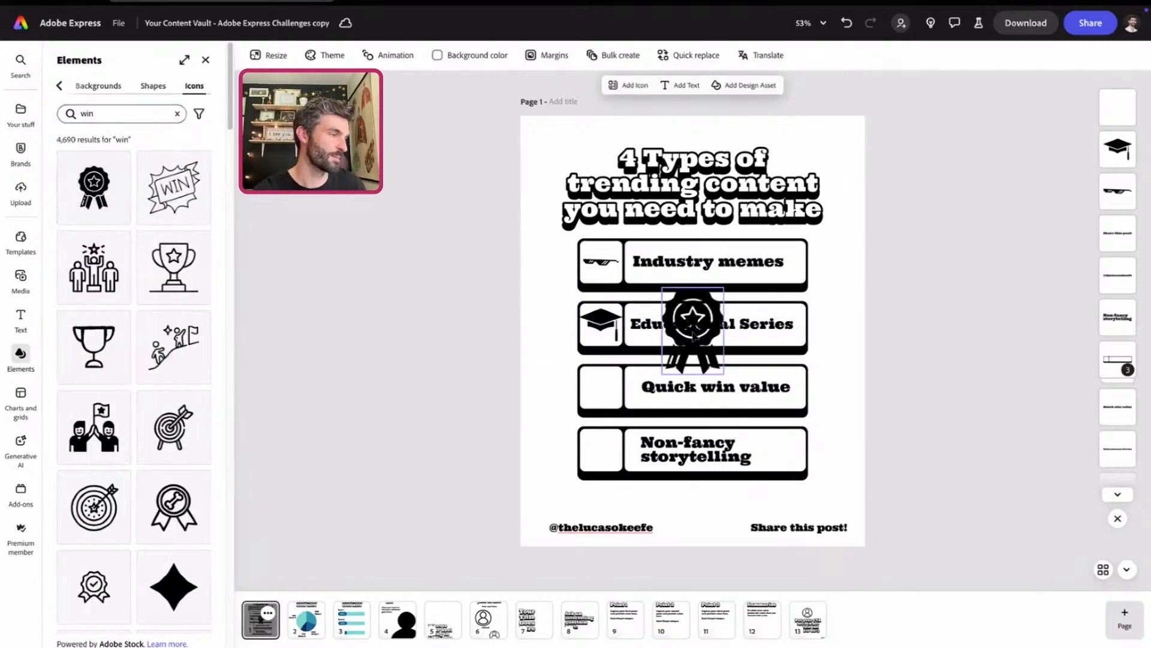
pyautogui.moveTo(724, 288); pyautogui.dragTo(600, 386)
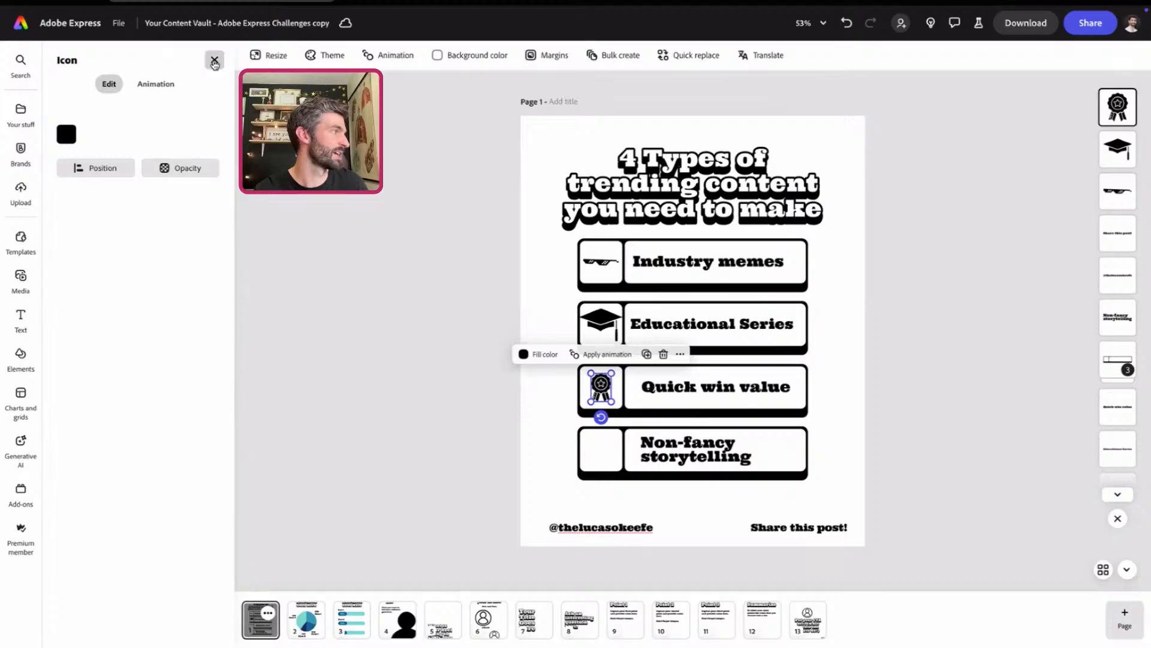
pyautogui.click(214, 59)
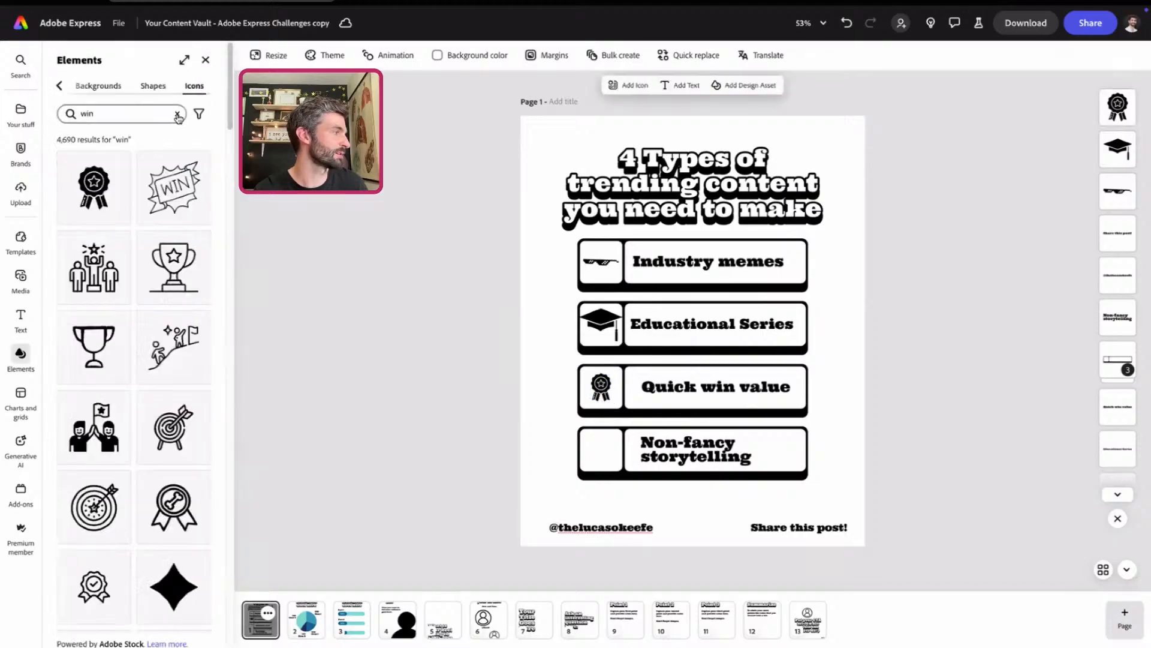
# - Search the icons for "selfie" and place the hand-held phone camera icon in the square beside "Non-fancy storytelling"
pyautogui.click(177, 116)
pyautogui.write('selfie')
pyautogui.press('Return')
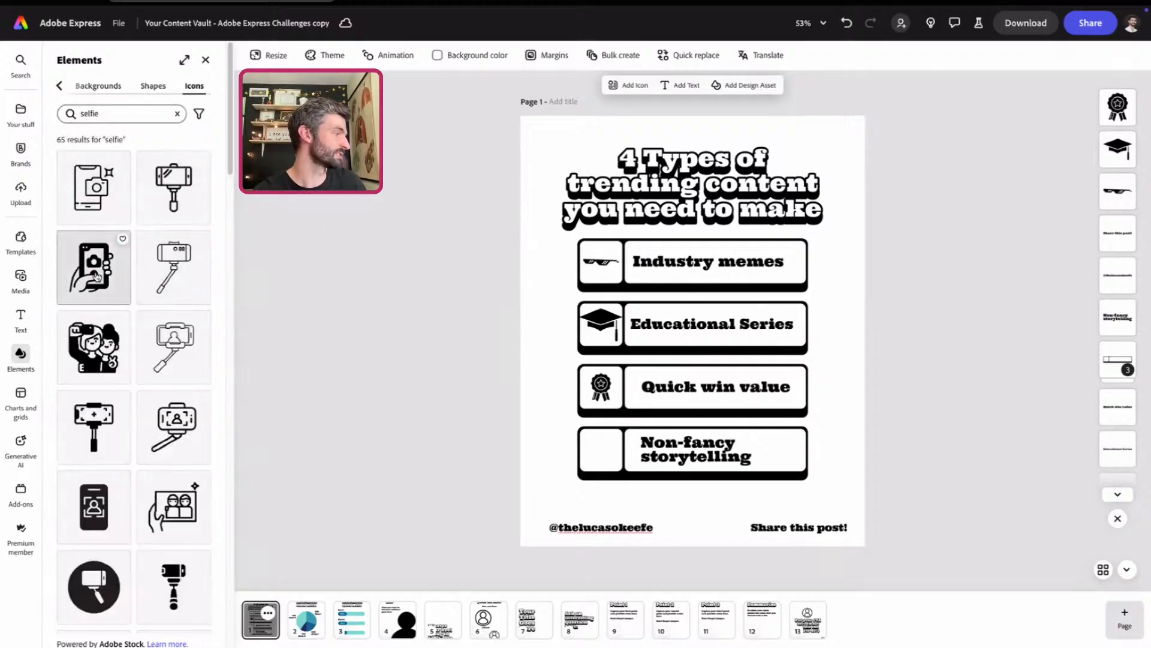
pyautogui.moveTo(93, 267); pyautogui.dragTo(601, 449)
pyautogui.click(553, 385)
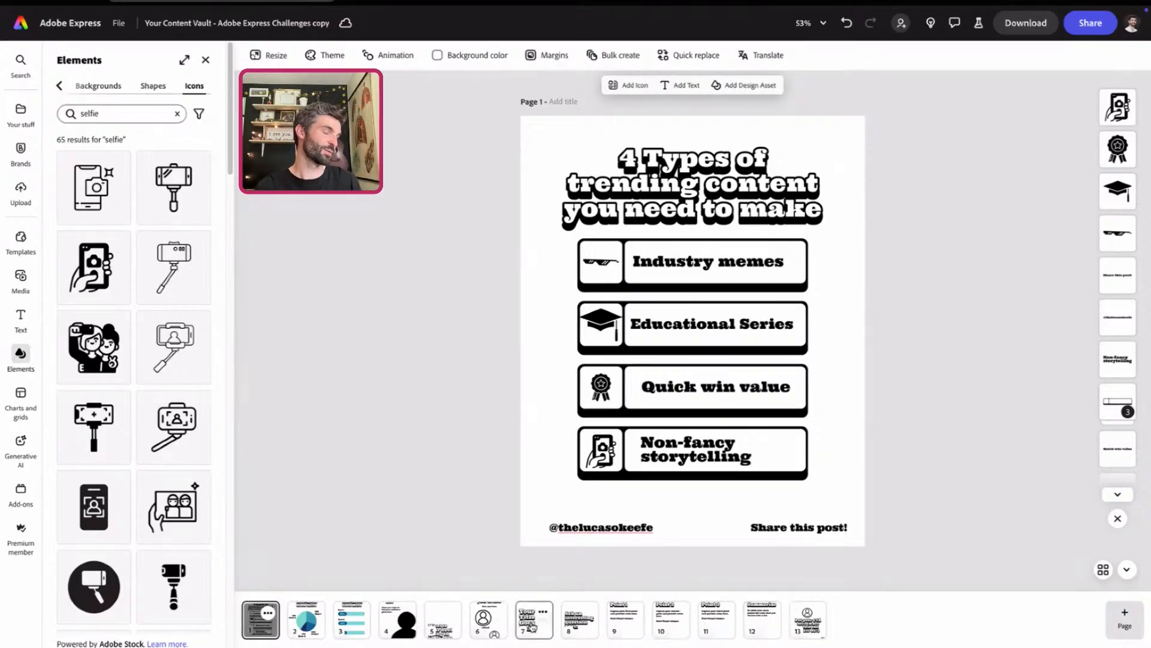
# - Show the overview of all pages and open page 7, the carousel's title page
pyautogui.click(1103, 569)
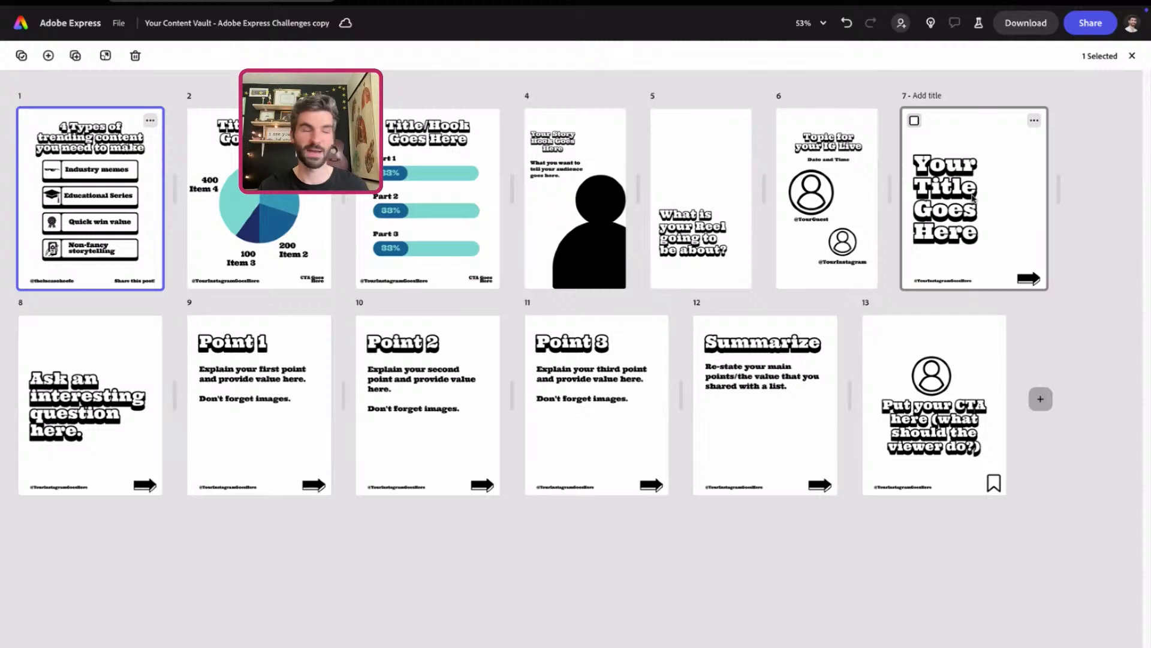
pyautogui.doubleClick(972, 198)
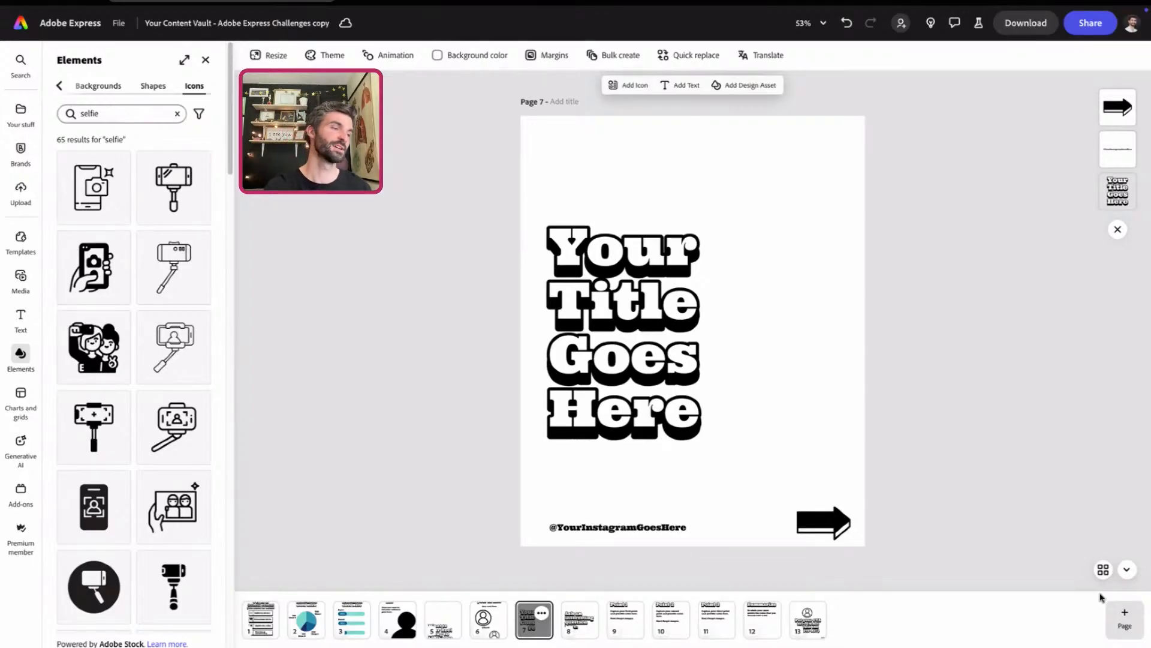
pyautogui.click(1104, 570)
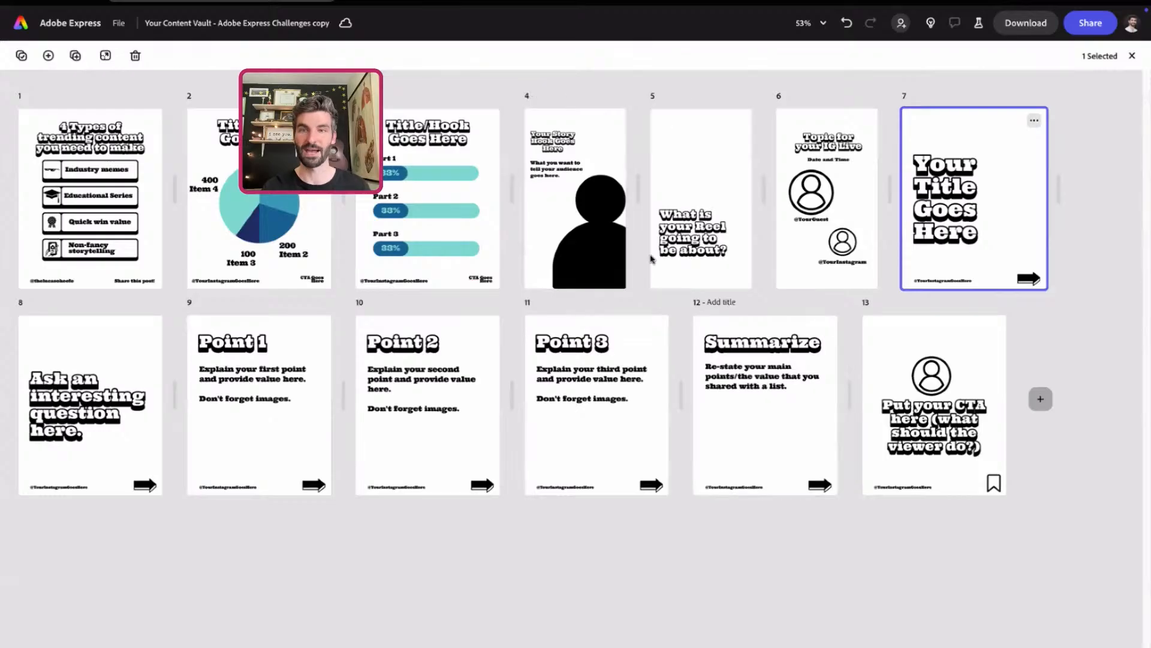
pyautogui.doubleClick(950, 240)
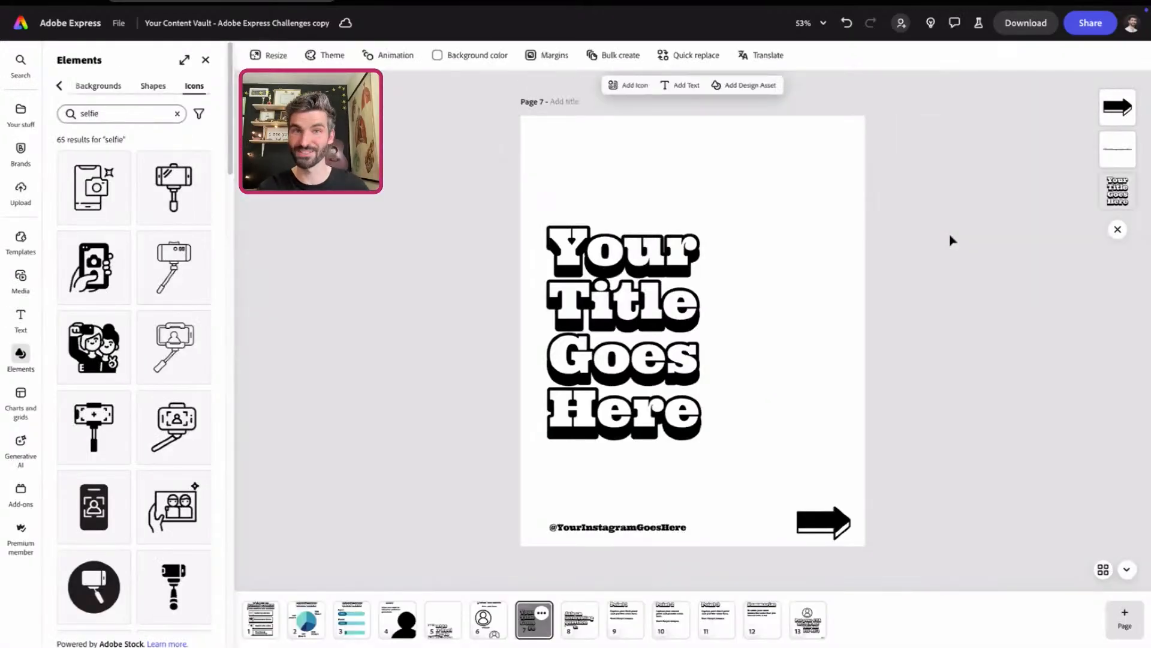
# - Replace the title placeholder on page 7 with "Four Types of Content for IG"
pyautogui.click(657, 329)
pyautogui.doubleClick(656, 325)
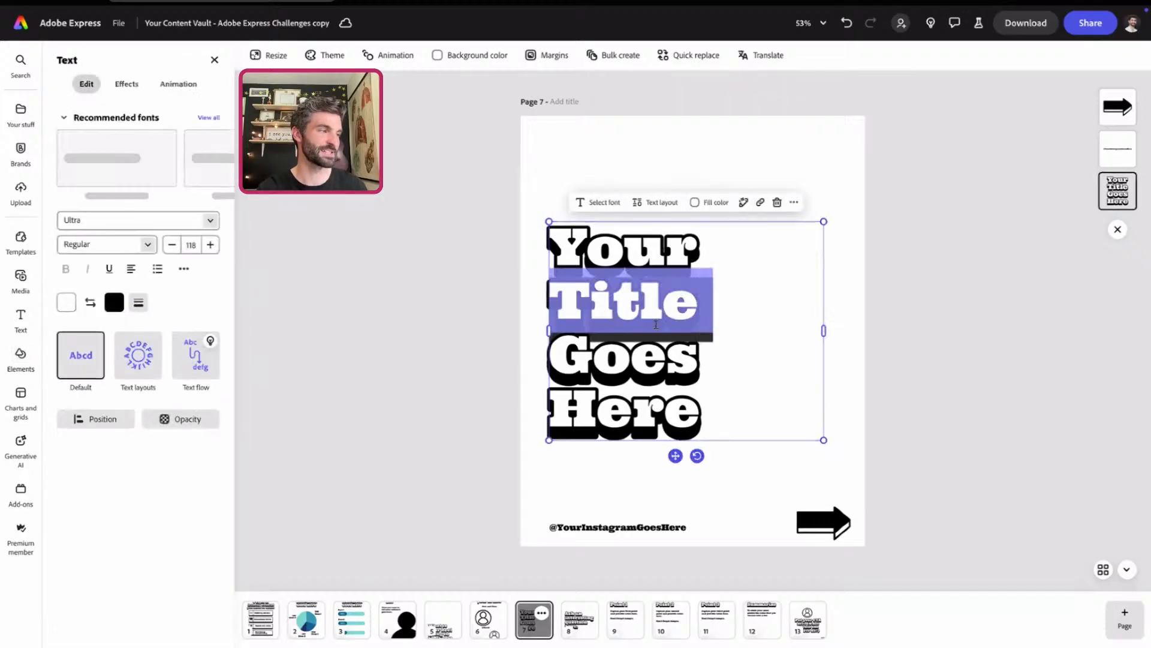
pyautogui.hotkey('ctrl', 'a')
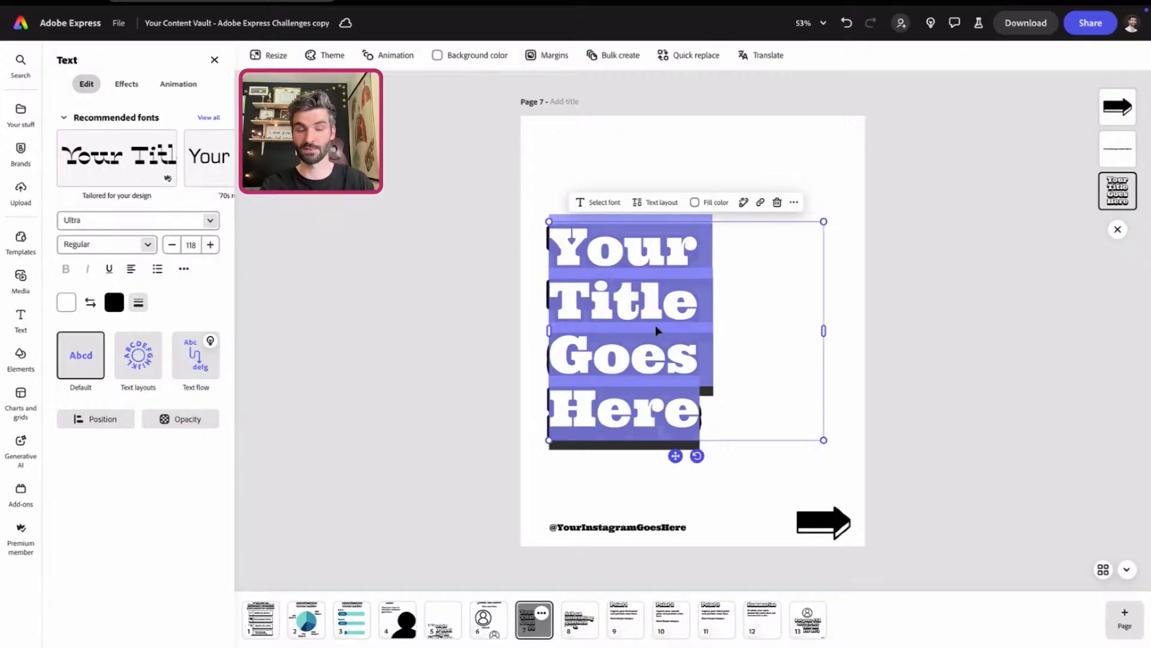
pyautogui.write('Four Types of')
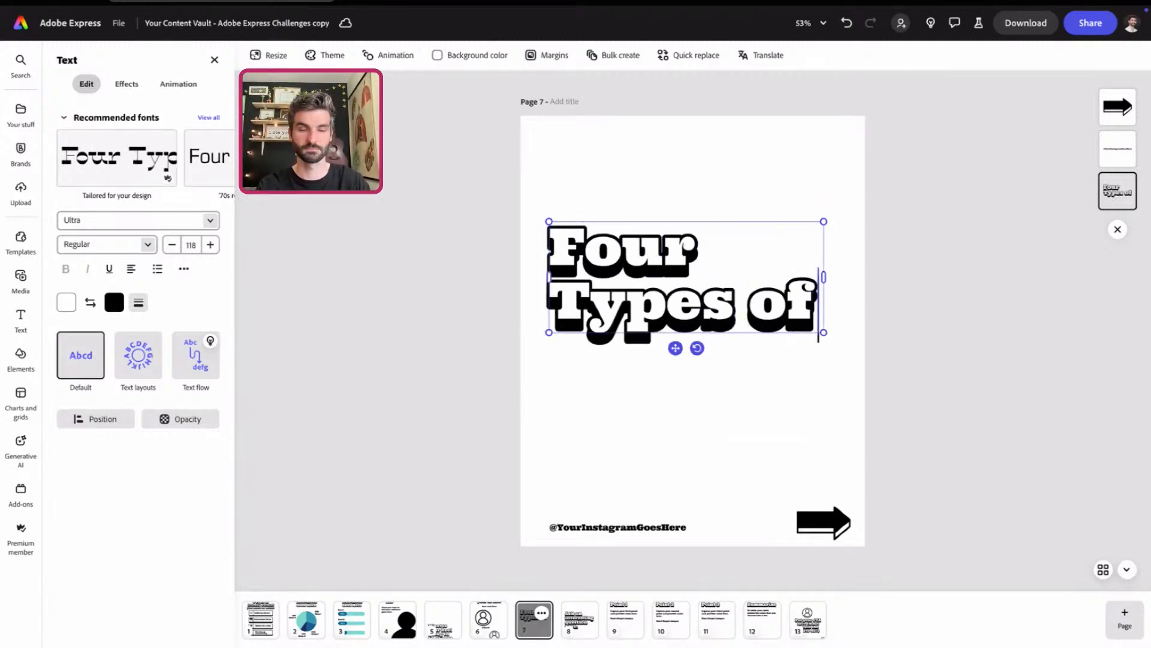
pyautogui.write(' Content')
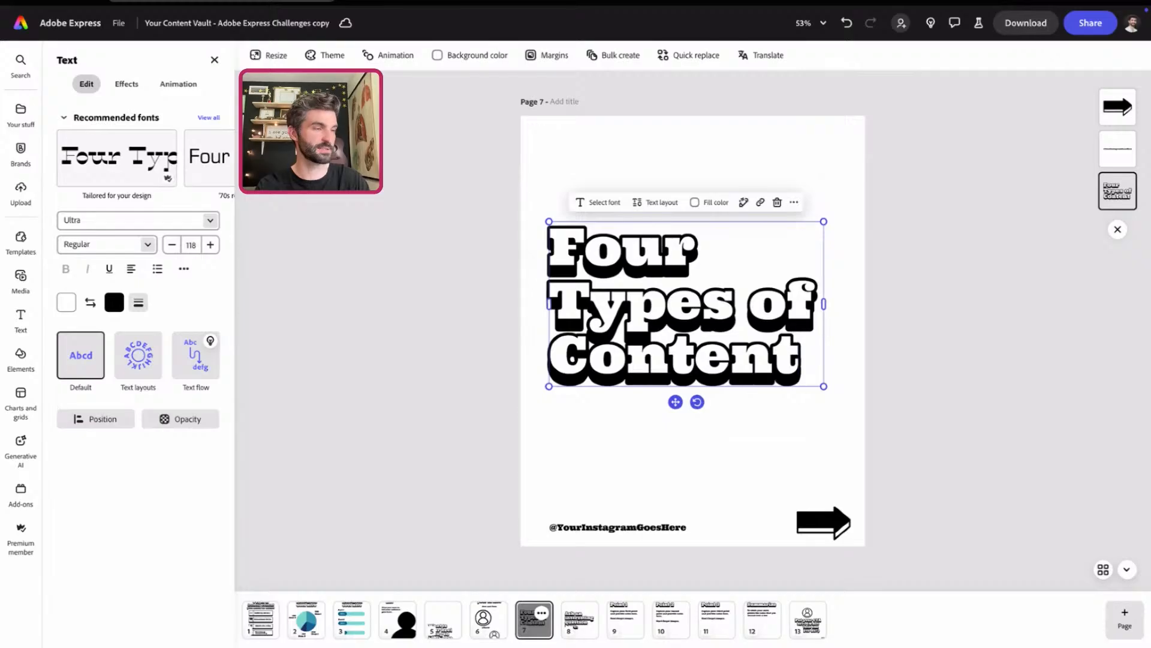
pyautogui.write(' for IG')
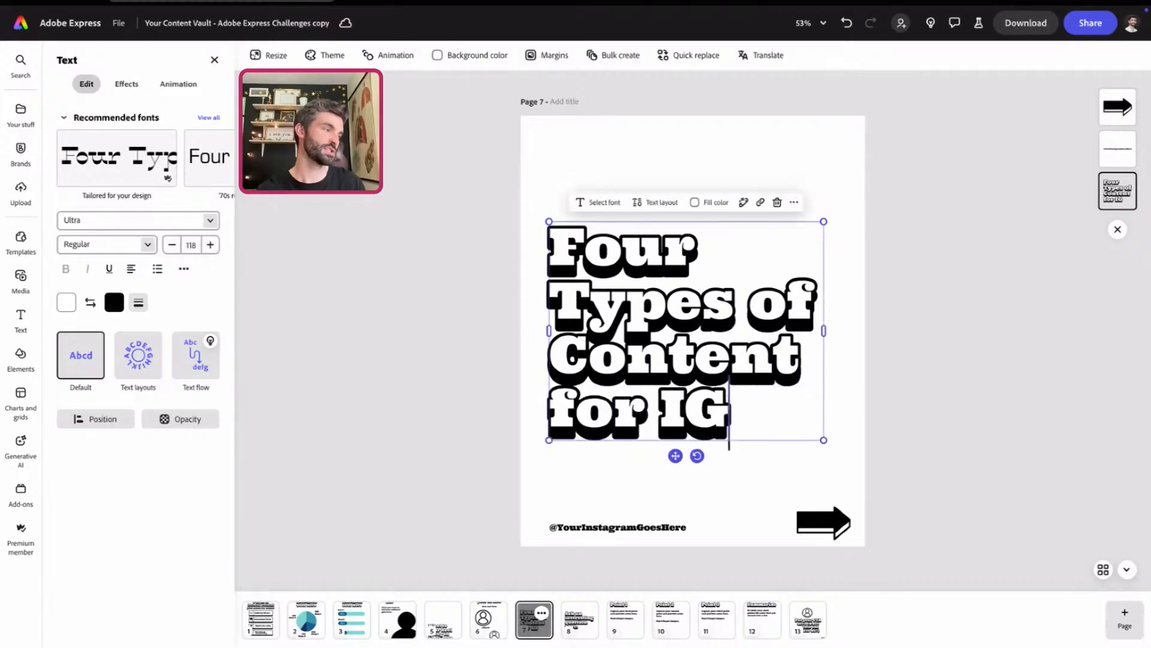
pyautogui.click(930, 367)
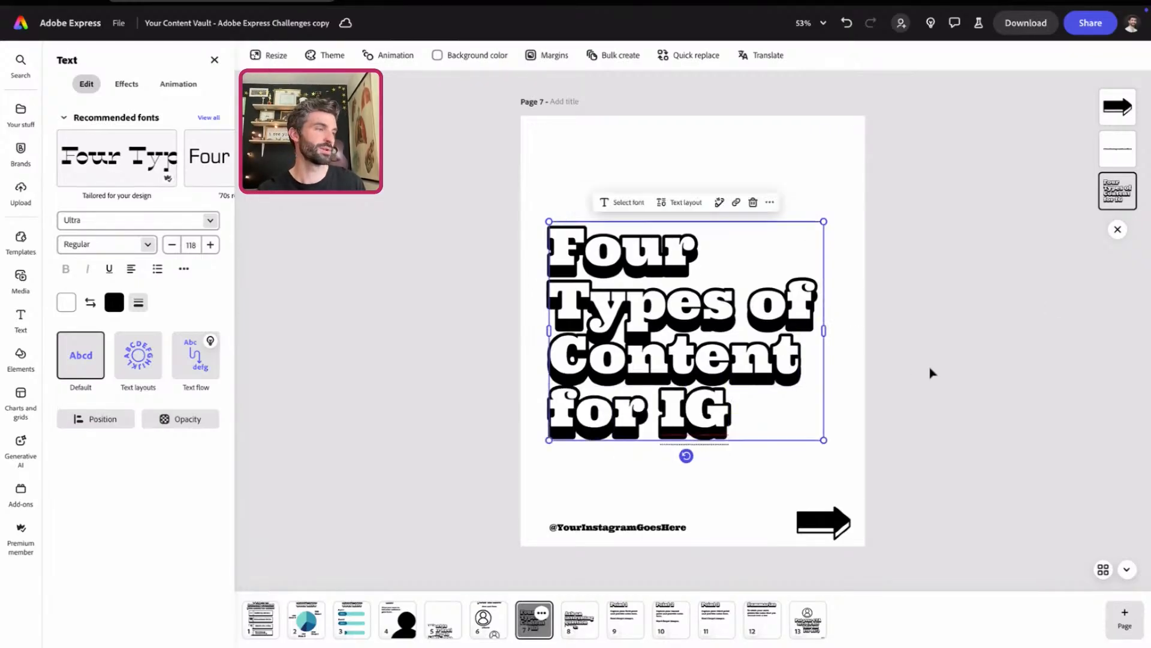
pyautogui.click(930, 373)
pyautogui.moveTo(672, 359); pyautogui.dragTo(674, 360)
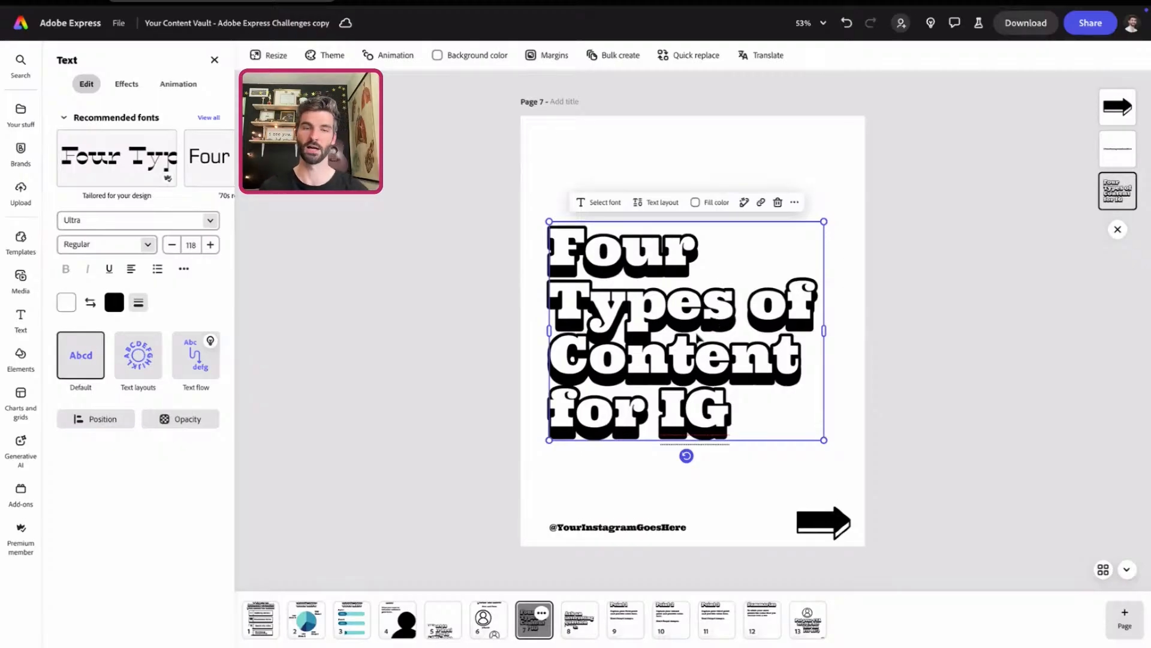
# - On page 1, shorten the heading to "4 Types of trending content" and move it slightly down toward the list
pyautogui.click(261, 619)
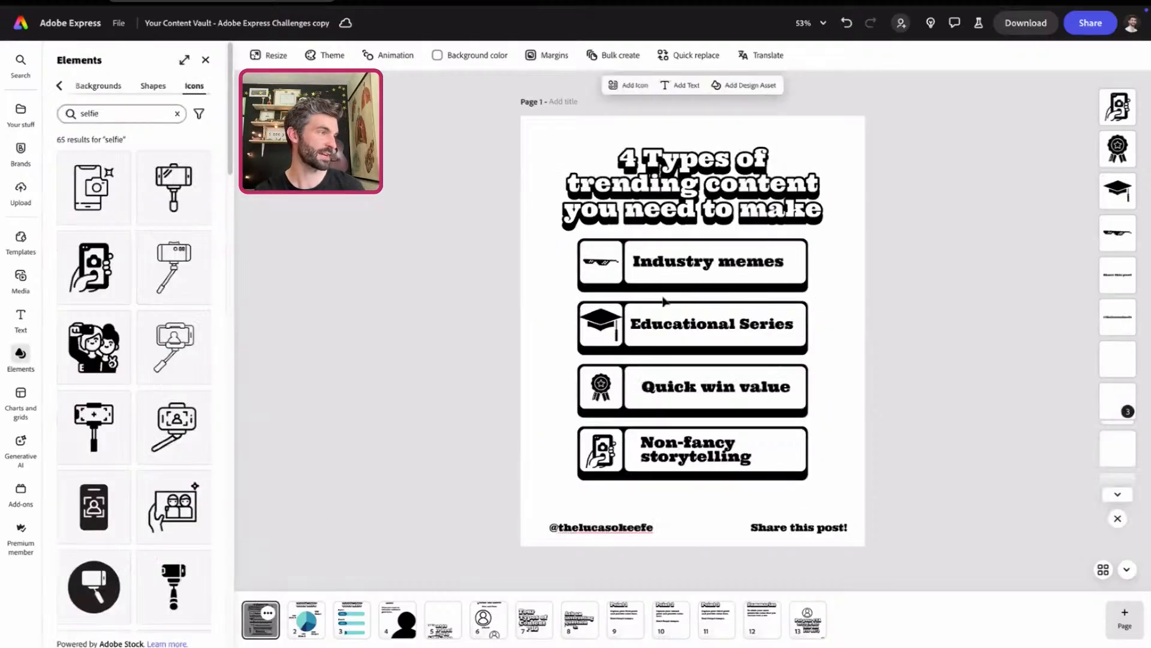
pyautogui.click(728, 191)
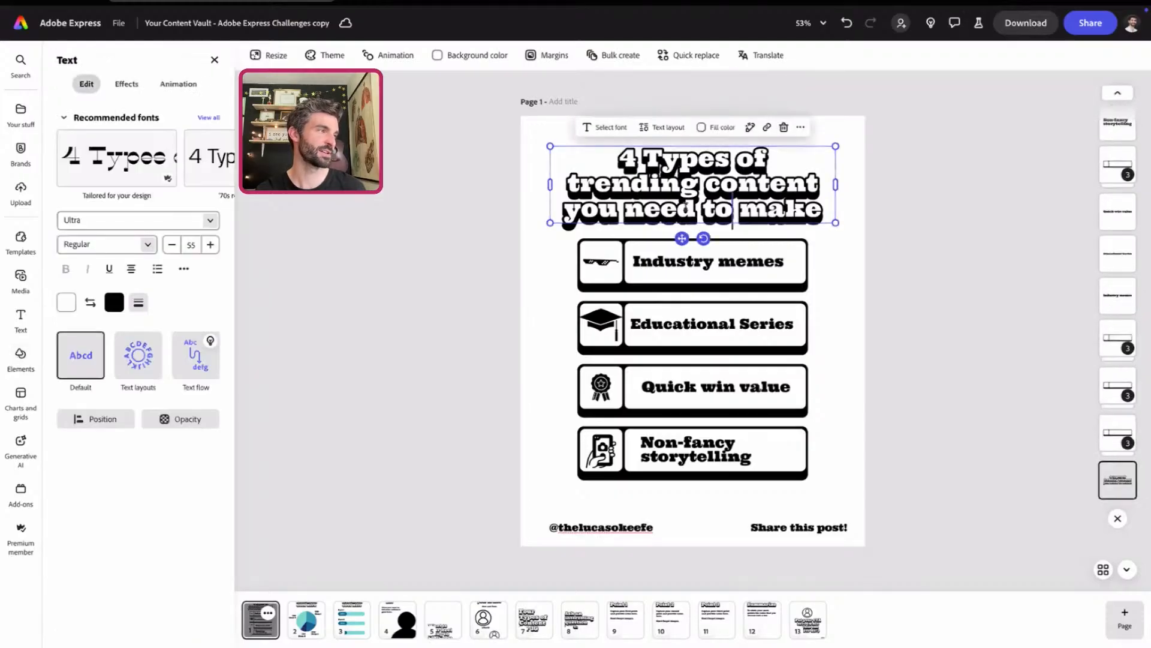
pyautogui.tripleClick(692, 211)
pyautogui.moveTo(820, 210); pyautogui.dragTo(563, 211)
pyautogui.press('BackSpace')
pyautogui.moveTo(681, 214); pyautogui.dragTo(681, 222)
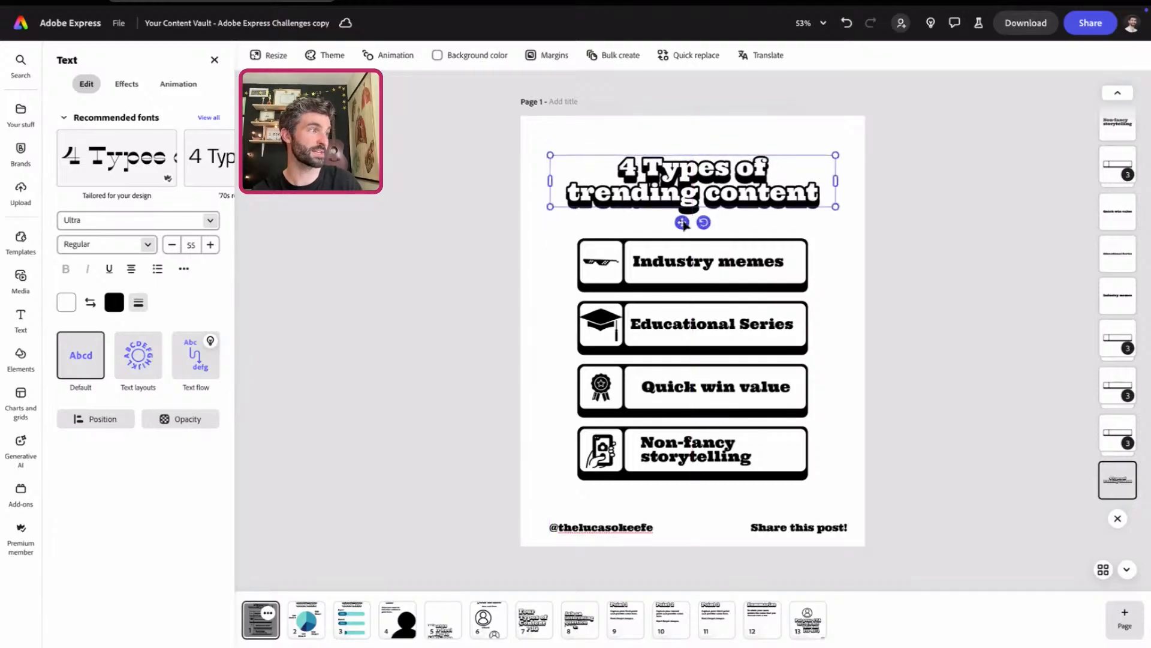
# - On page 8, replace the "Ask an interesting question here." placeholder with "Stuck on what content to make?"
pyautogui.click(533, 619)
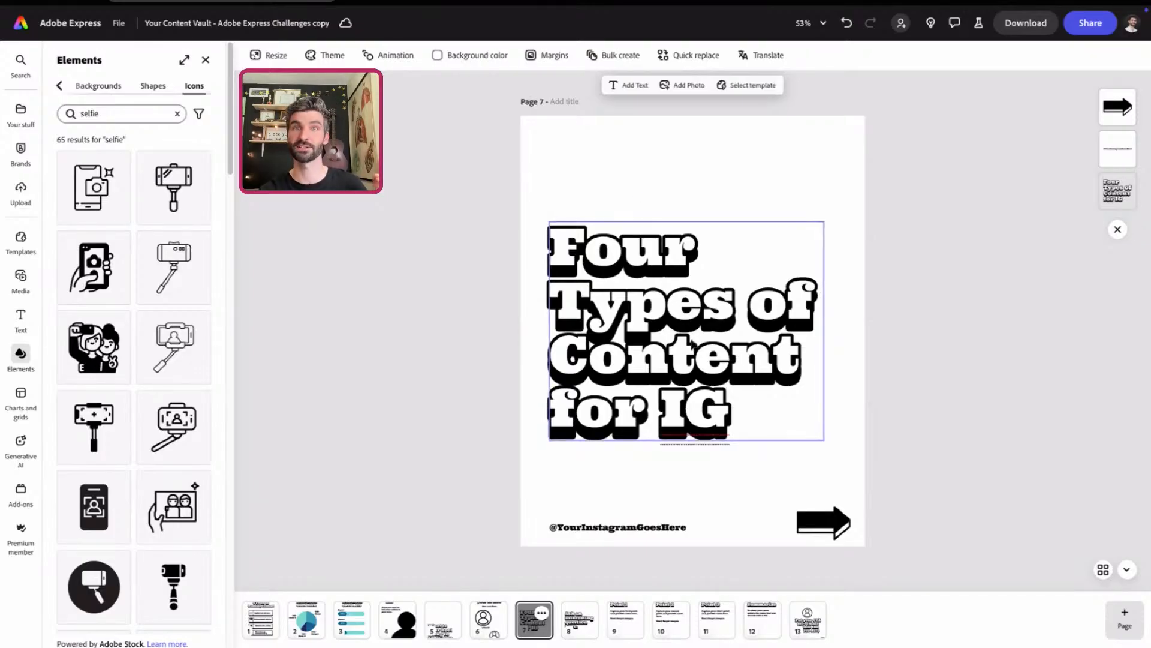
pyautogui.click(574, 628)
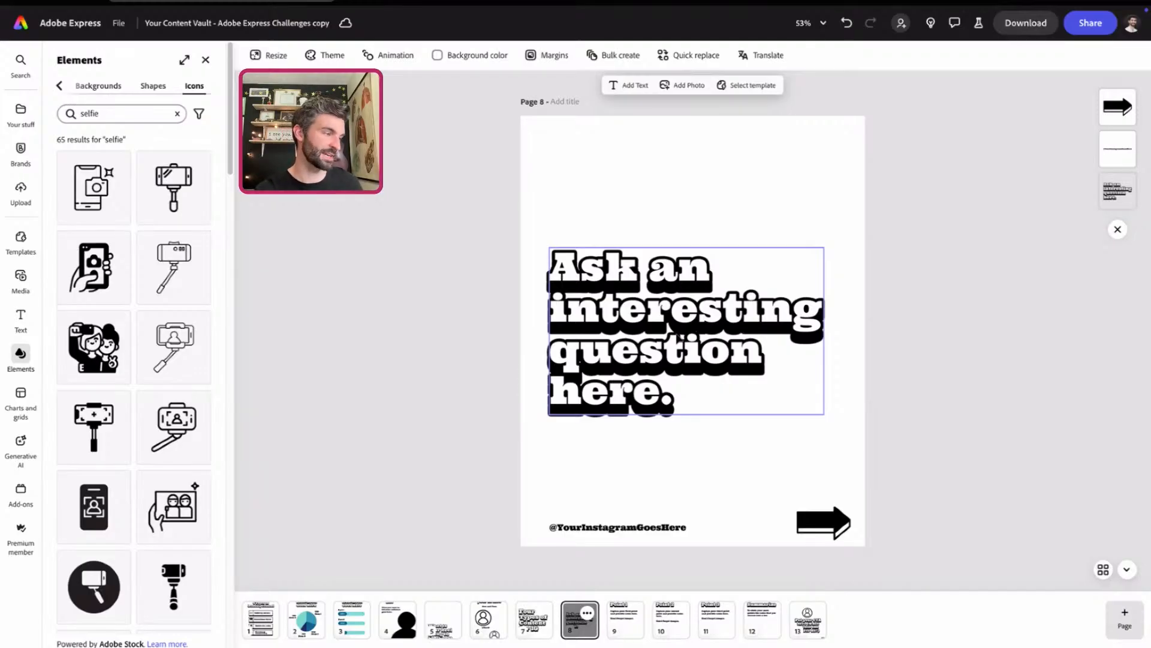
pyautogui.click(677, 332)
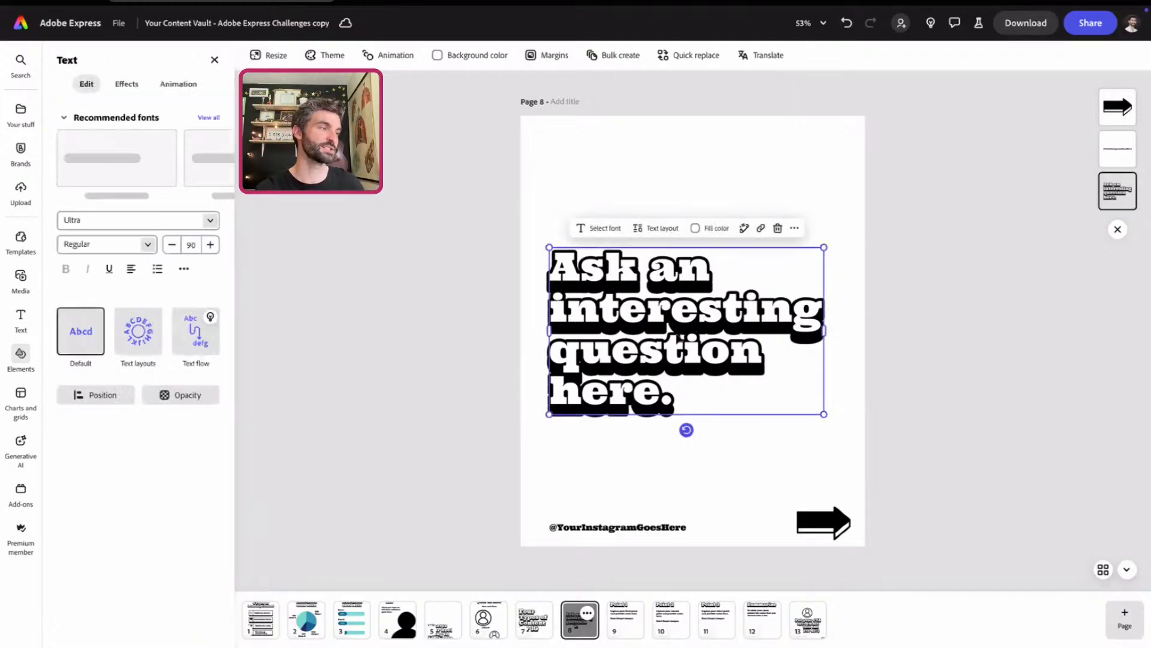
pyautogui.click(677, 332)
pyautogui.write('St')
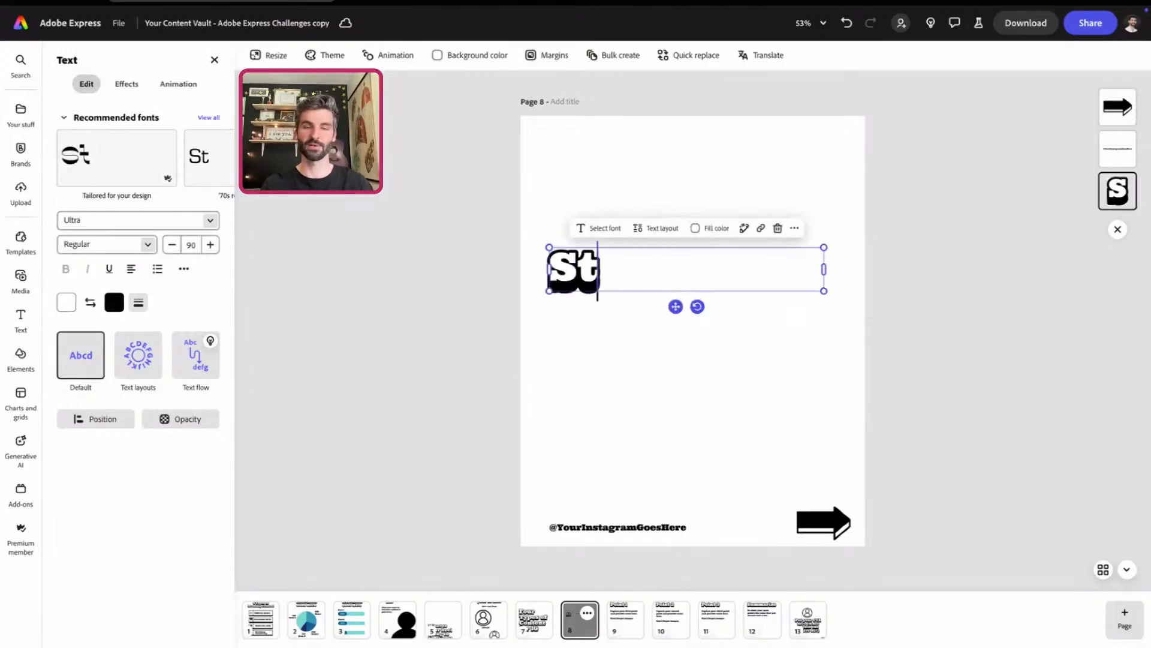
pyautogui.write('uck on ')
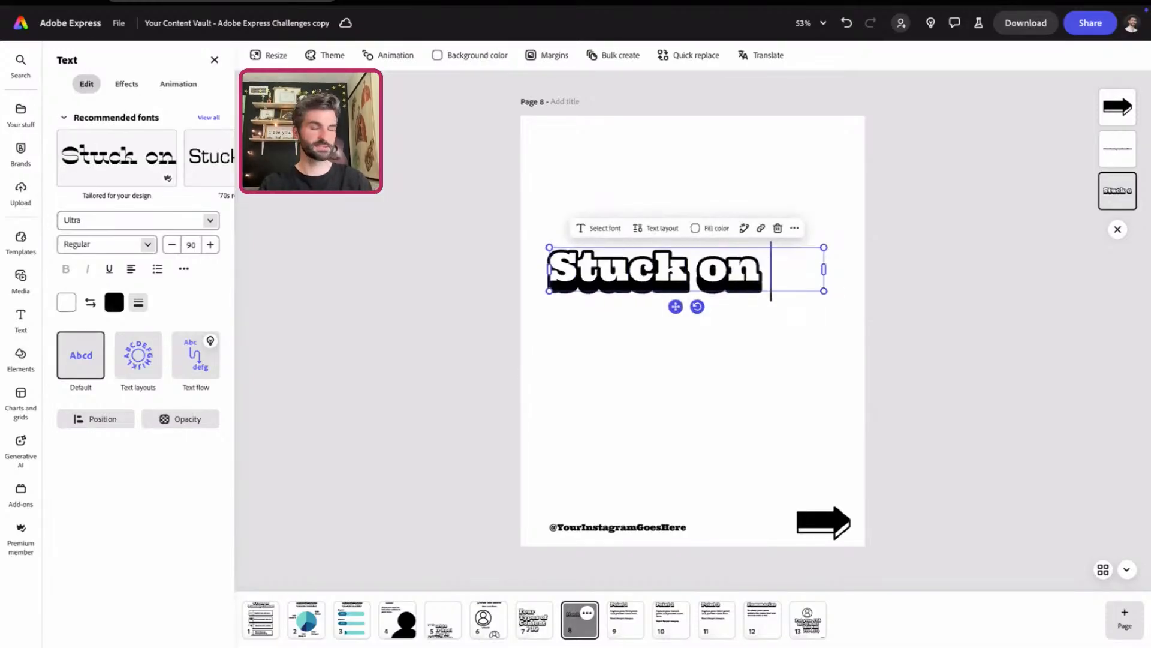
pyautogui.write('what content to make?')
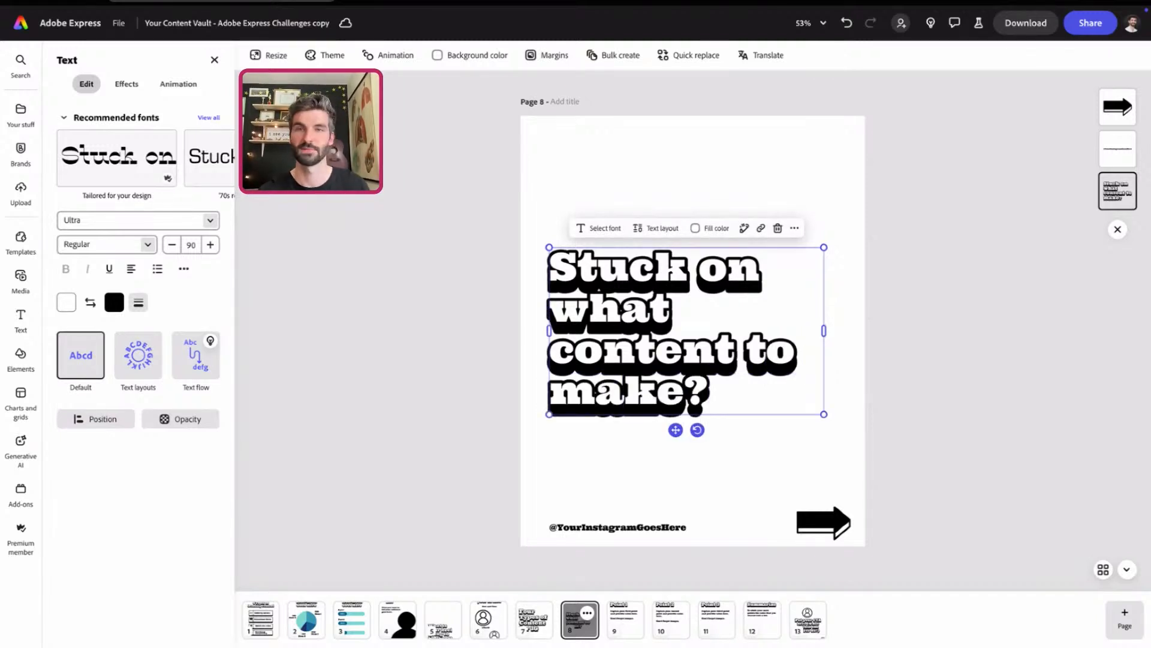
pyautogui.moveTo(676, 429); pyautogui.dragTo(677, 427)
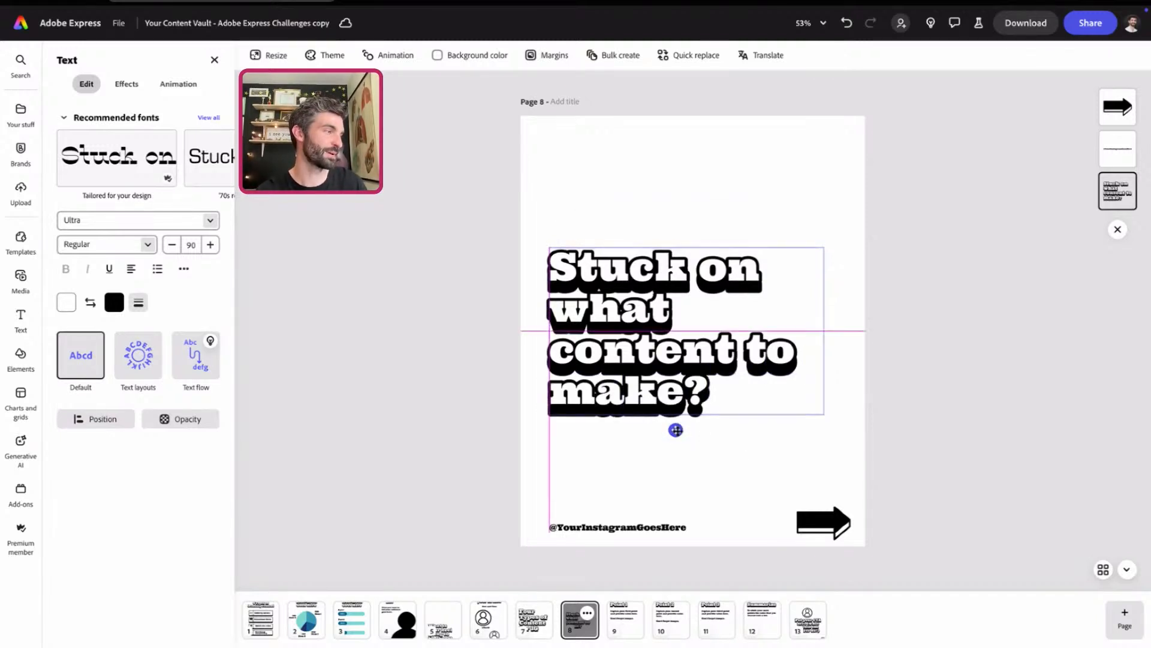
pyautogui.click(748, 492)
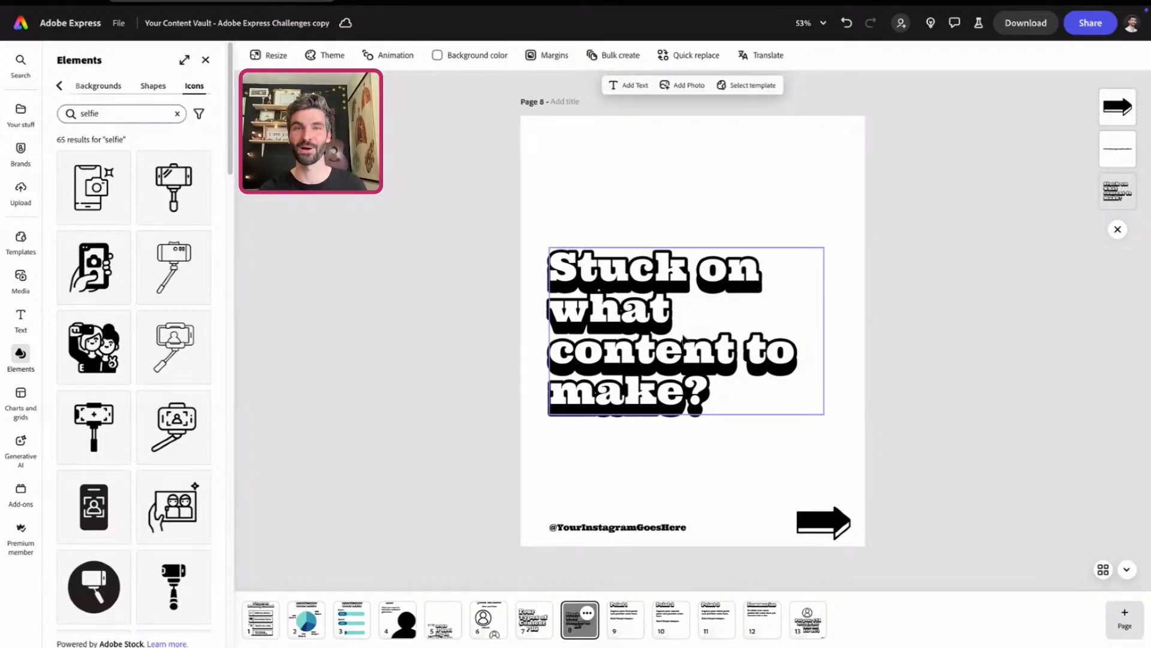
# - Look through the carousel's point and summary template pages, 9 to 12, and return to page 9
pyautogui.click(622, 625)
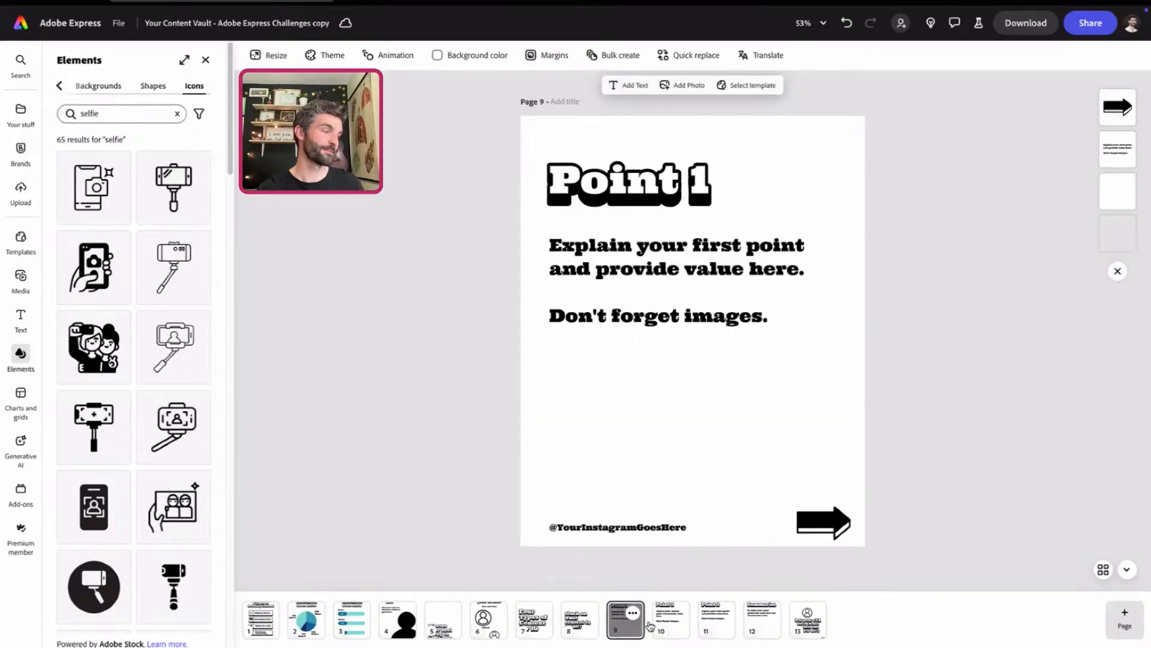
pyautogui.click(669, 624)
pyautogui.click(720, 625)
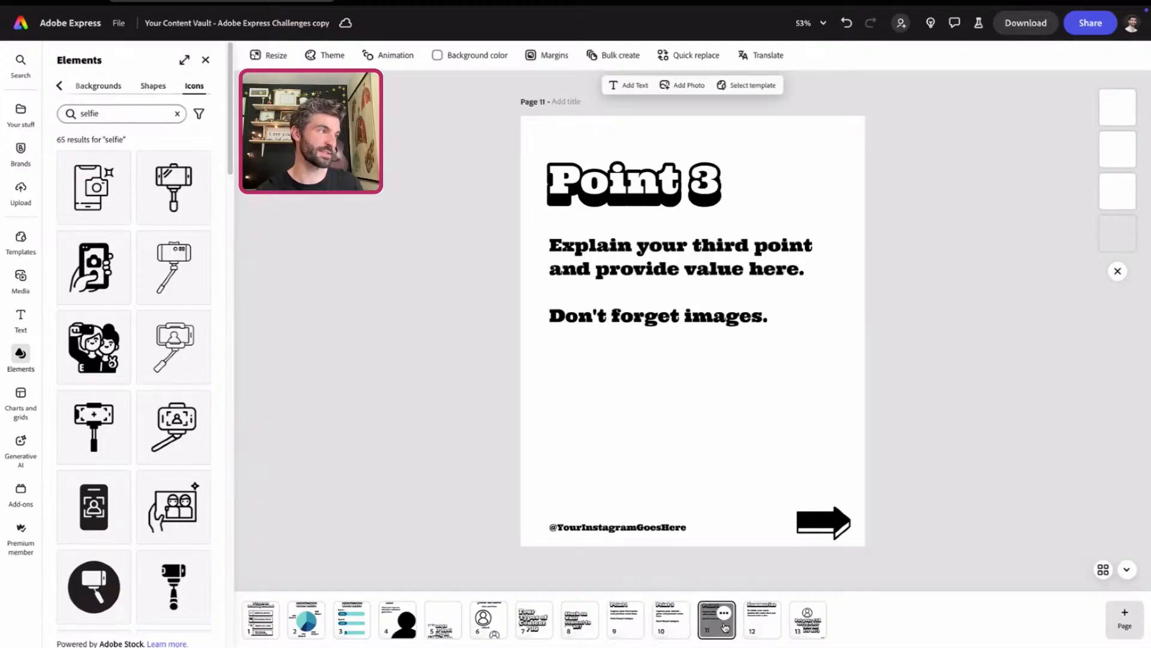
pyautogui.click(760, 624)
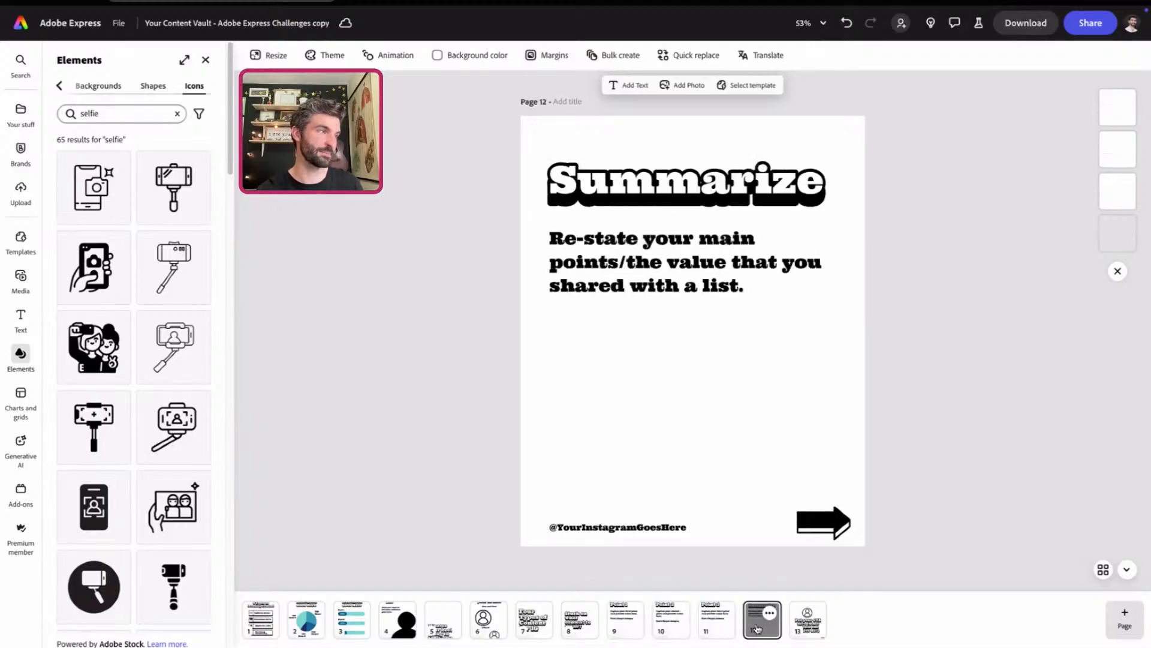
pyautogui.click(621, 626)
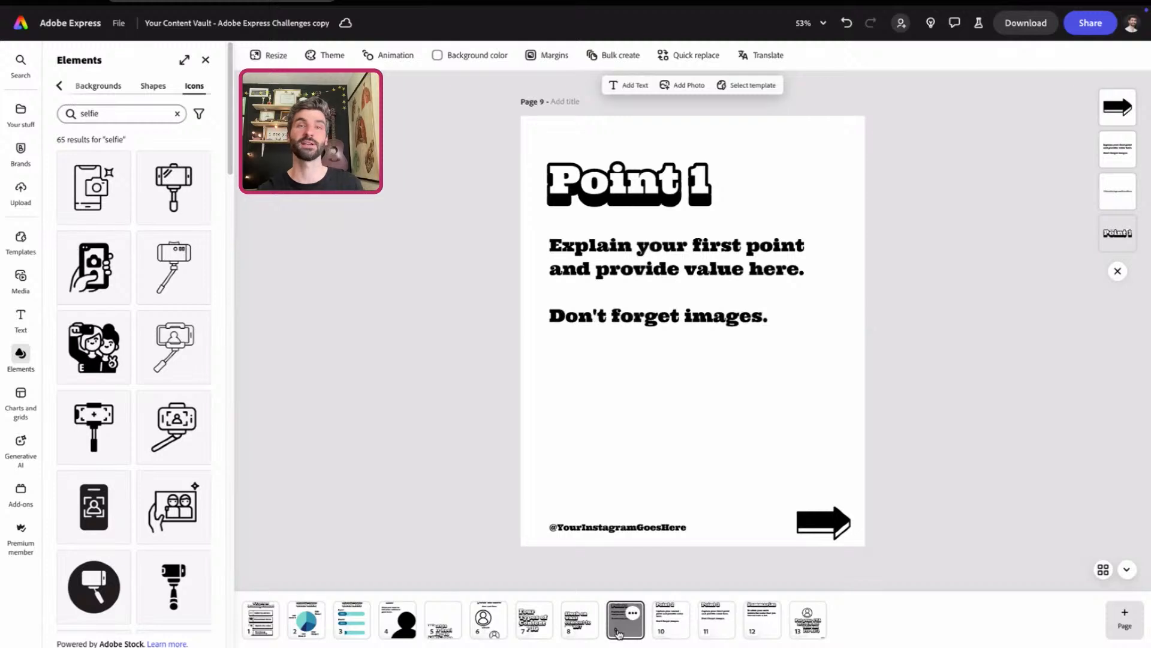
# - Duplicate the "Point 3" carousel page to make room for a fourth content type
pyautogui.click(676, 628)
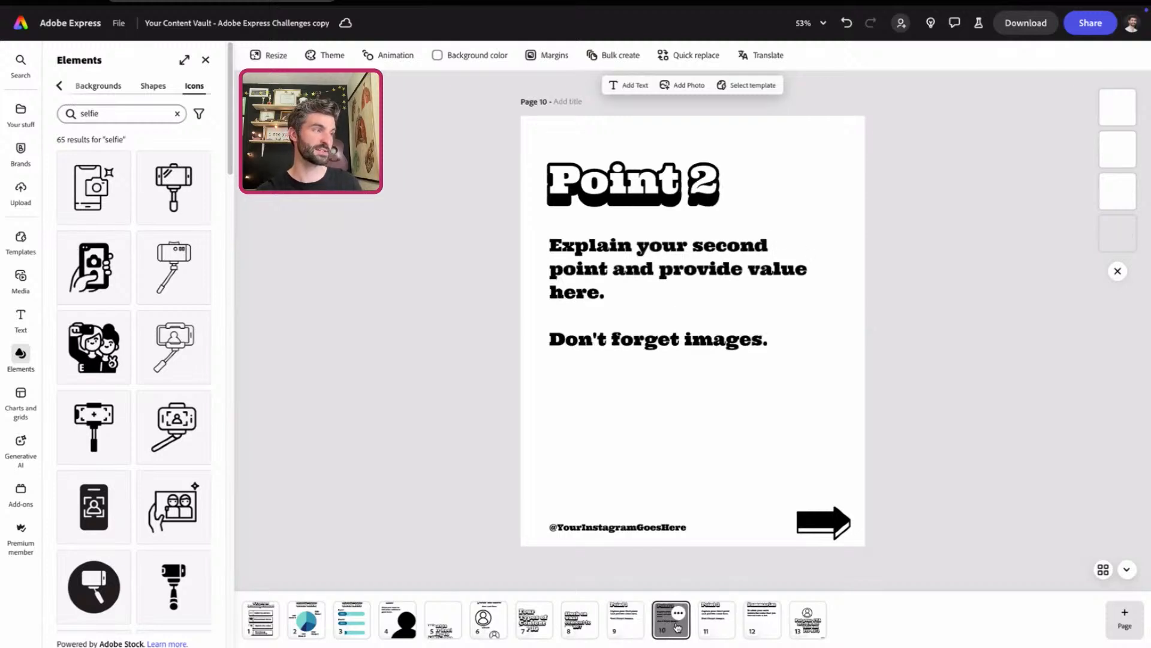
pyautogui.click(713, 629)
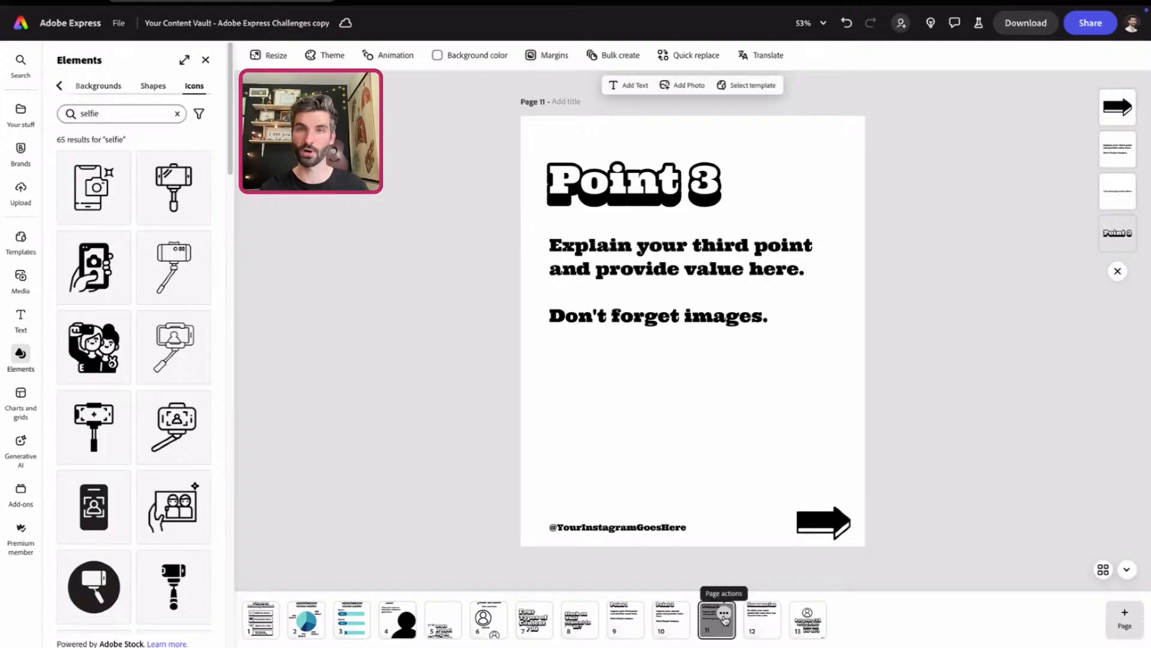
pyautogui.click(261, 618)
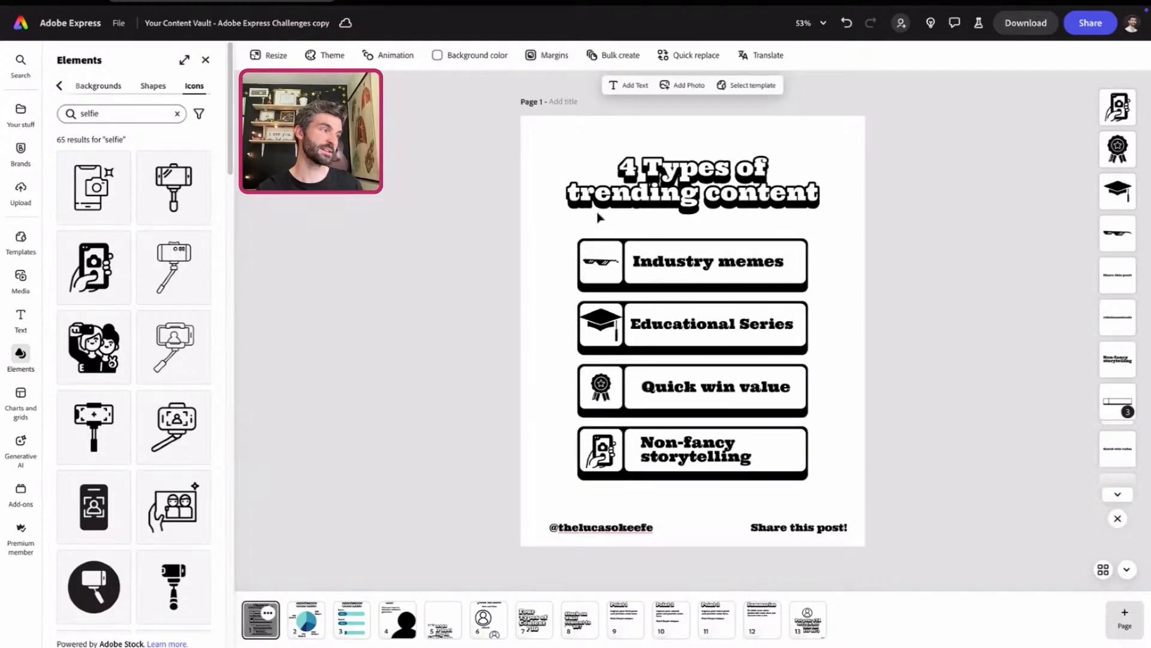
pyautogui.click(718, 618)
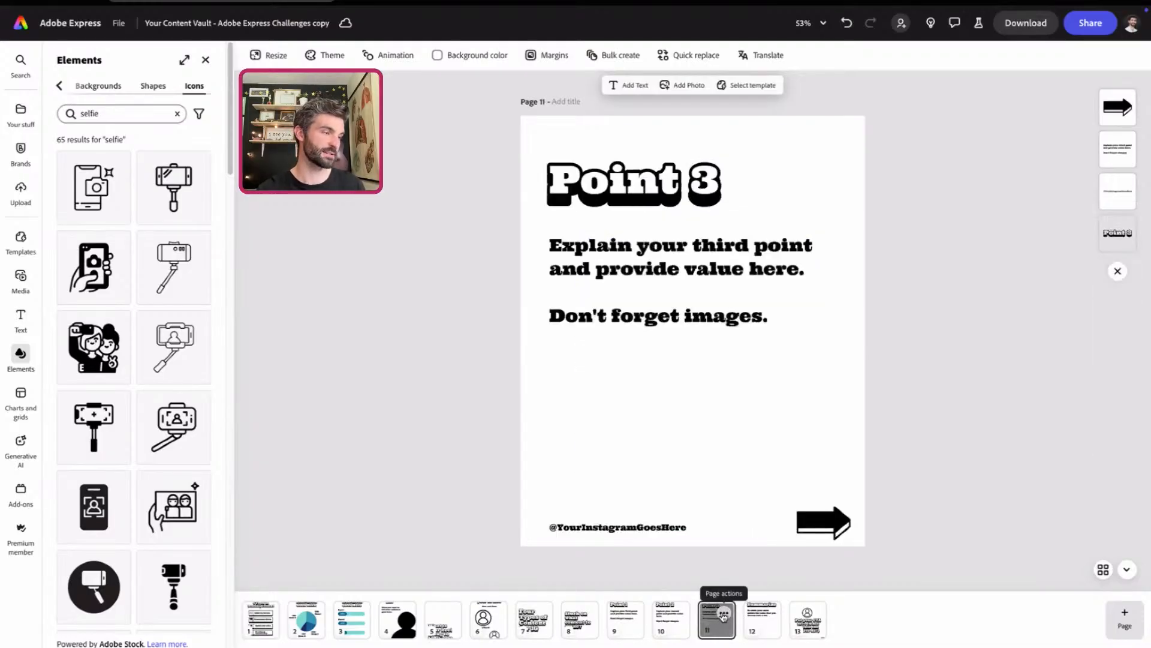
pyautogui.click(723, 613)
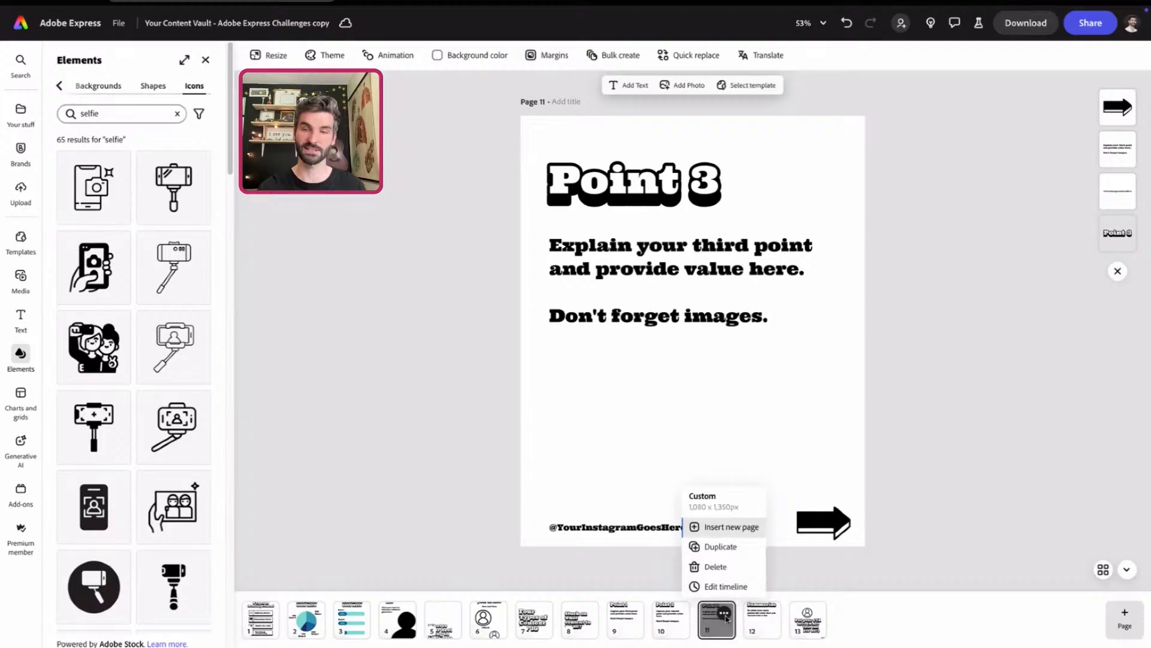
pyautogui.click(721, 547)
# - On the duplicated page 12, change the heading to "Point 4" and the word "third" in the body text to "fourth"
pyautogui.click(727, 180)
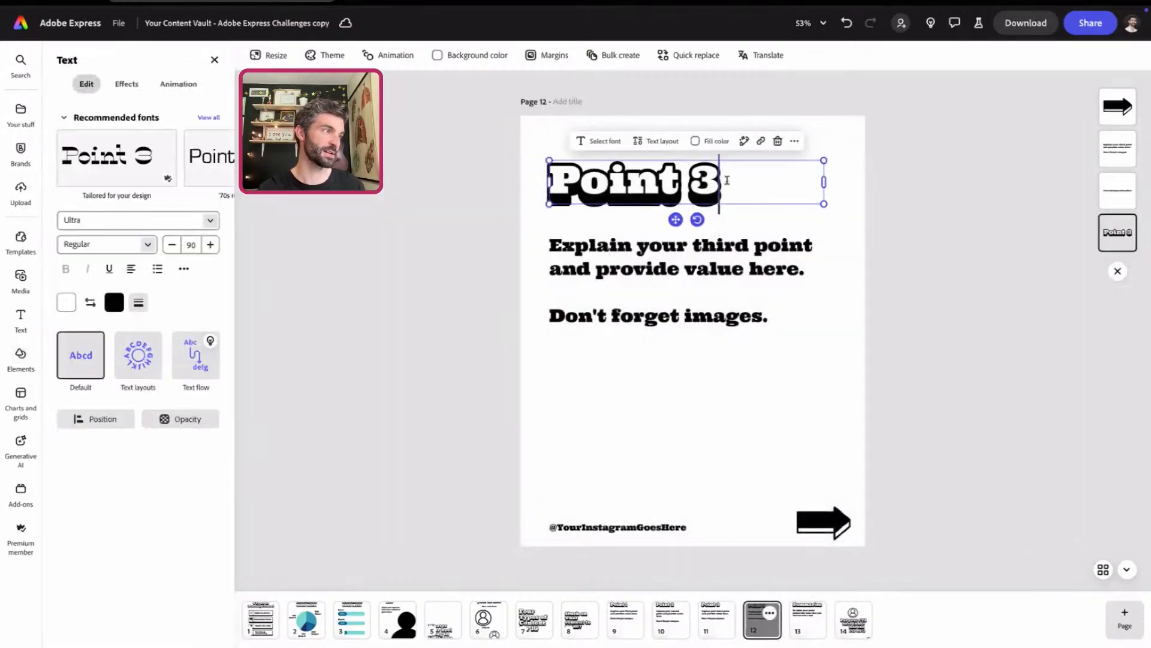
pyautogui.press('BackSpace')
pyautogui.write('4')
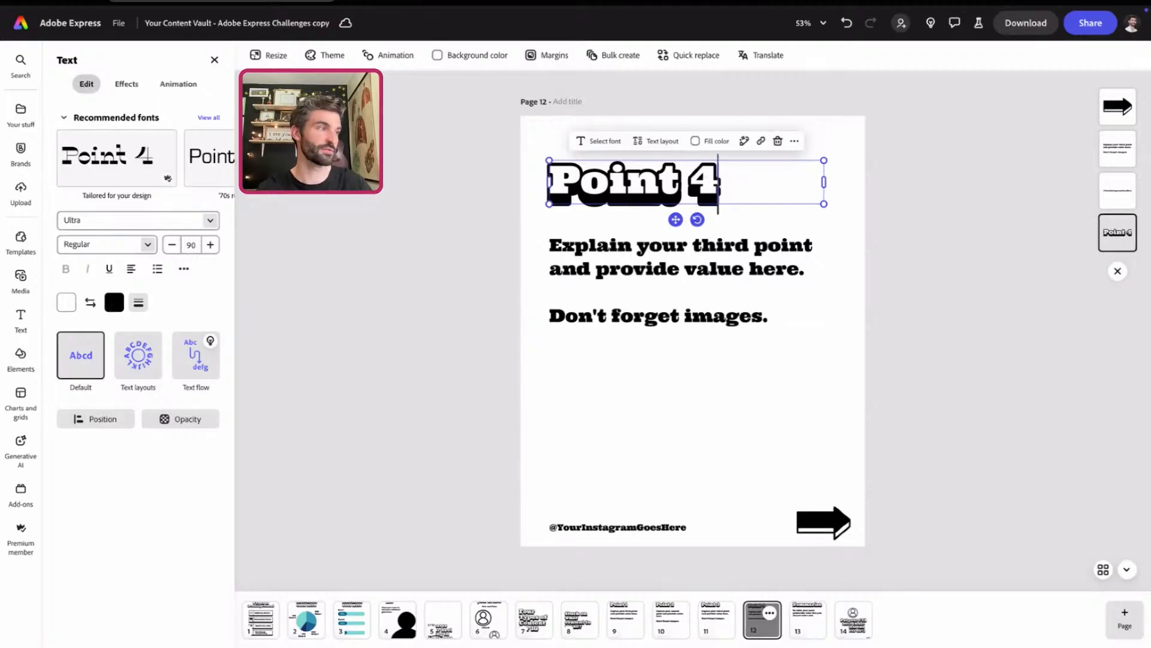
pyautogui.click(727, 244)
pyautogui.click(726, 244)
pyautogui.click(723, 244)
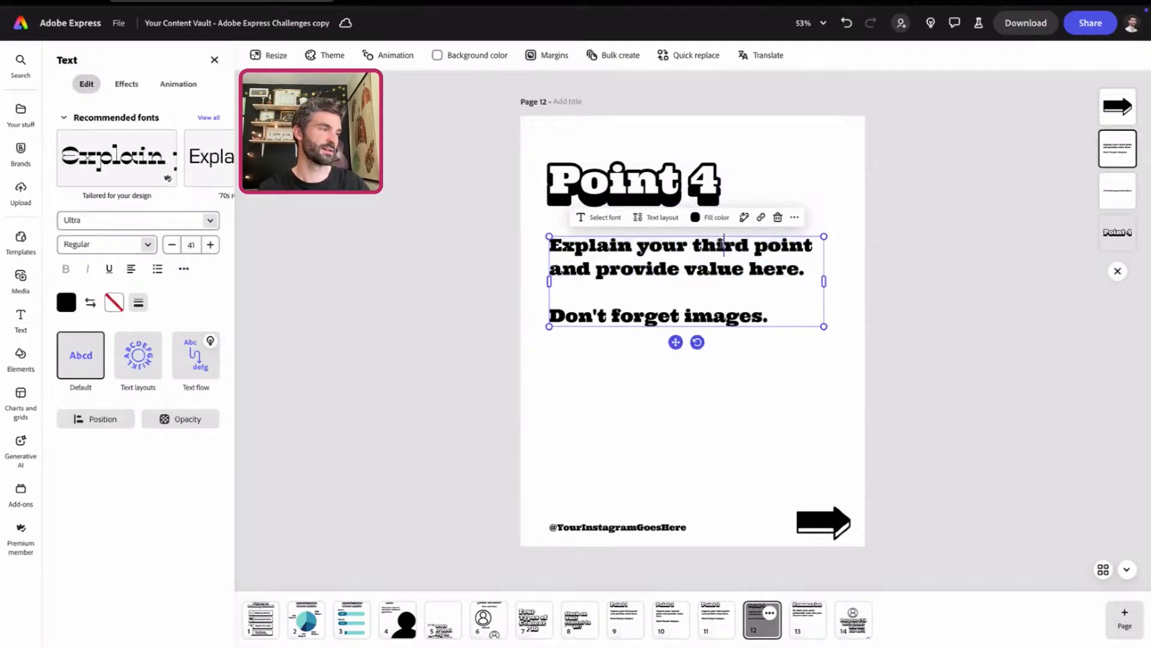
pyautogui.doubleClick(720, 243)
pyautogui.write('fourth')
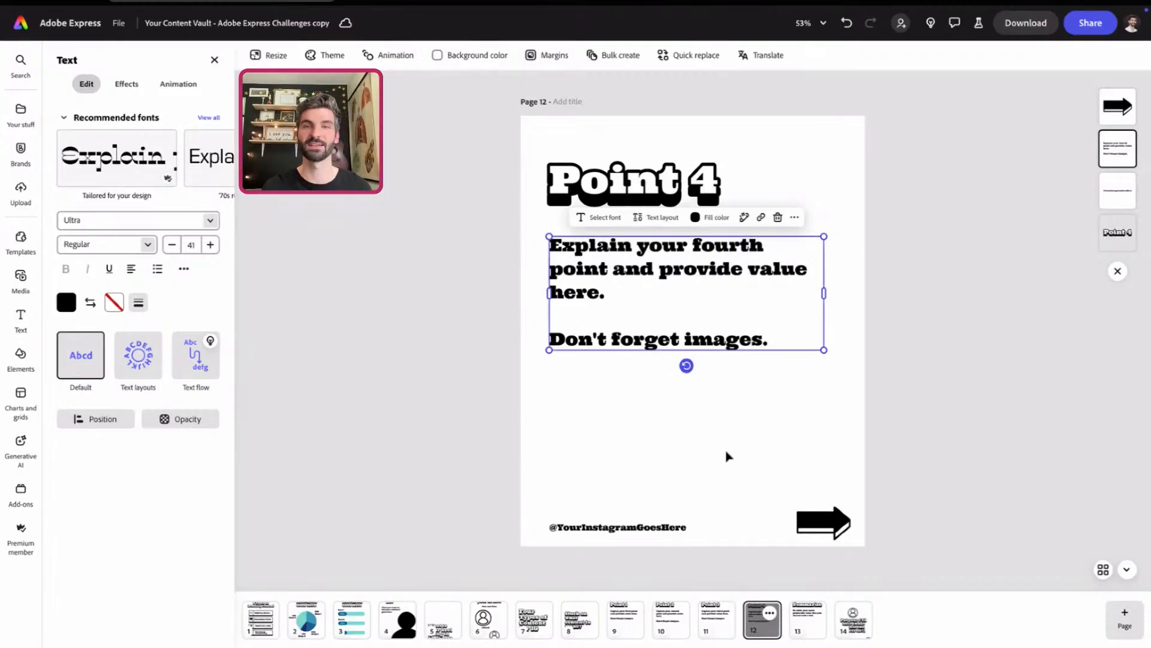
# - On page 9, replace the heading with "Industry Memes" on two lines and move the body text down clear of it
pyautogui.click(533, 629)
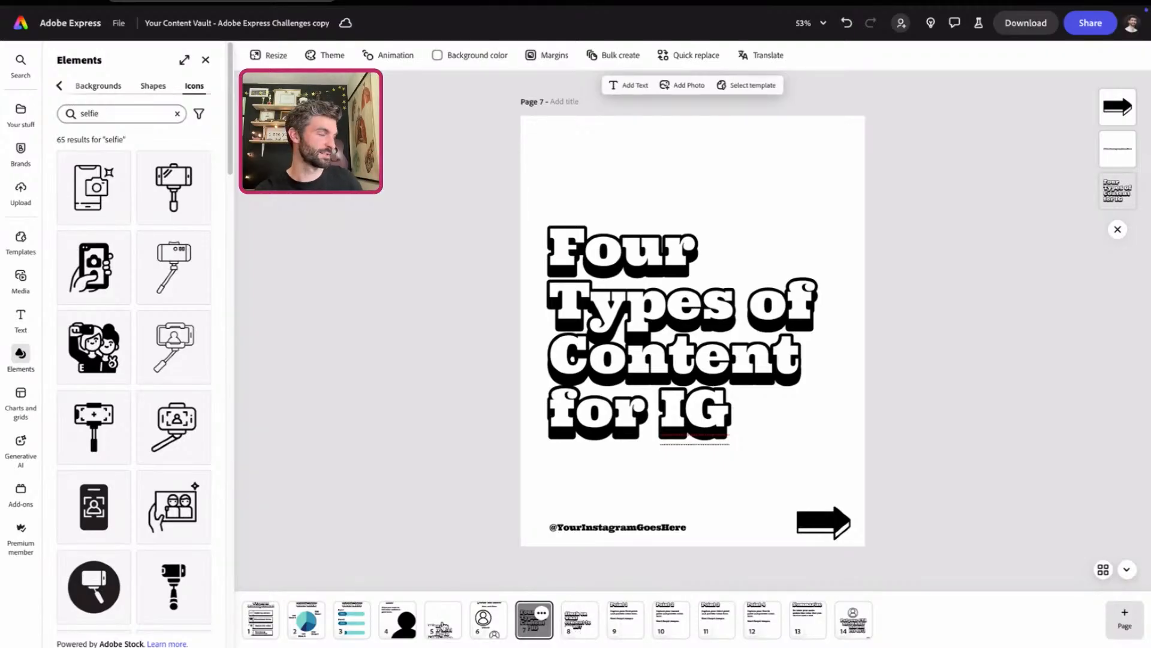
pyautogui.click(261, 622)
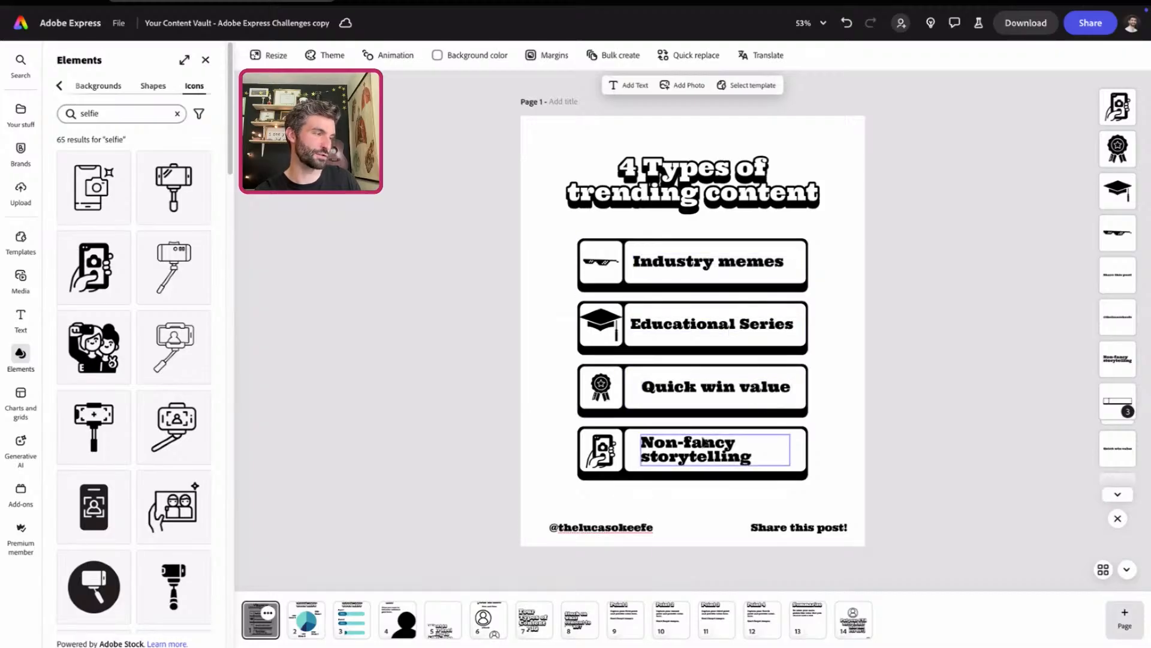
pyautogui.click(626, 619)
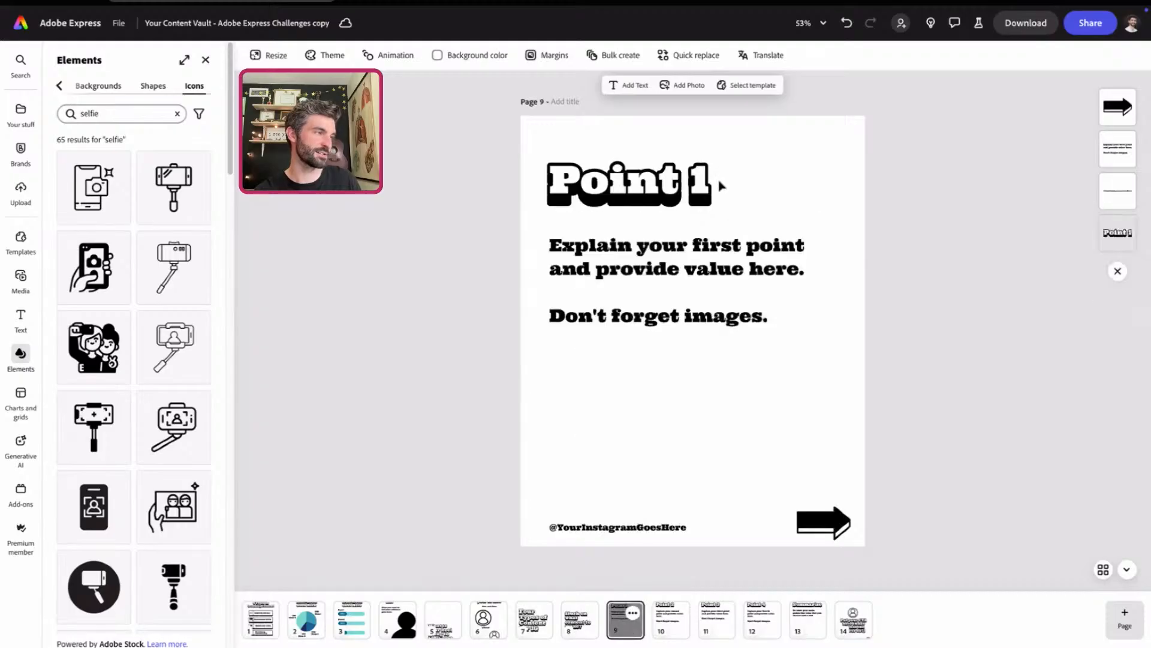
pyautogui.doubleClick(660, 190)
pyautogui.tripleClick(660, 191)
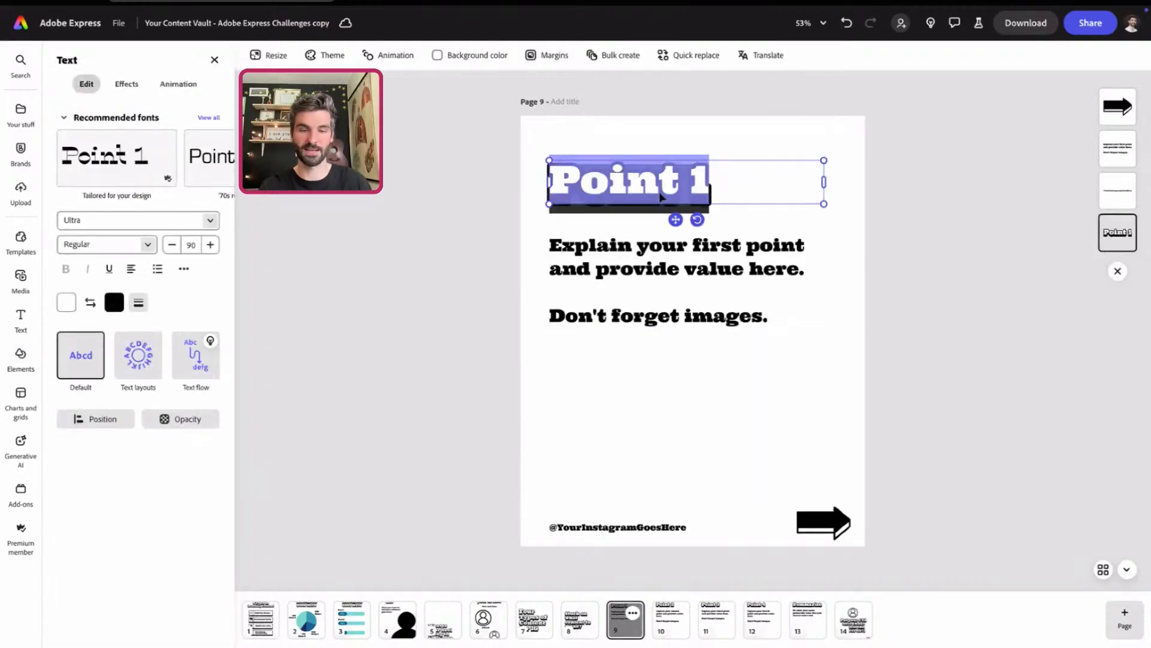
pyautogui.write('Industry')
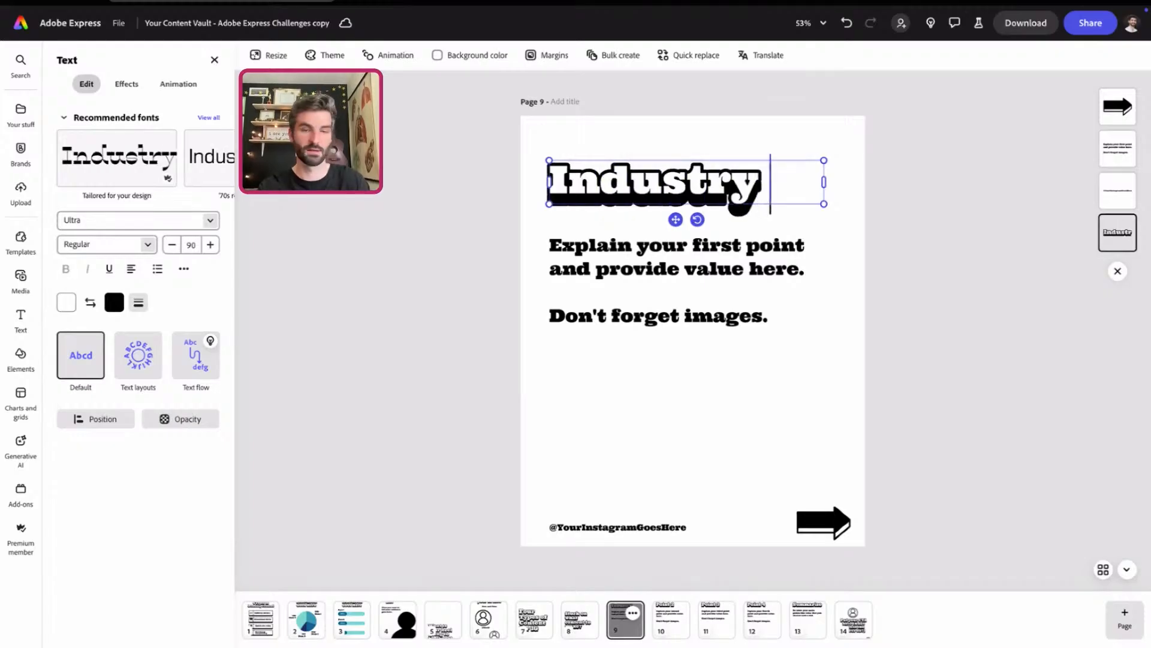
pyautogui.press('Return')
pyautogui.write('Memes')
pyautogui.tripleClick(669, 189)
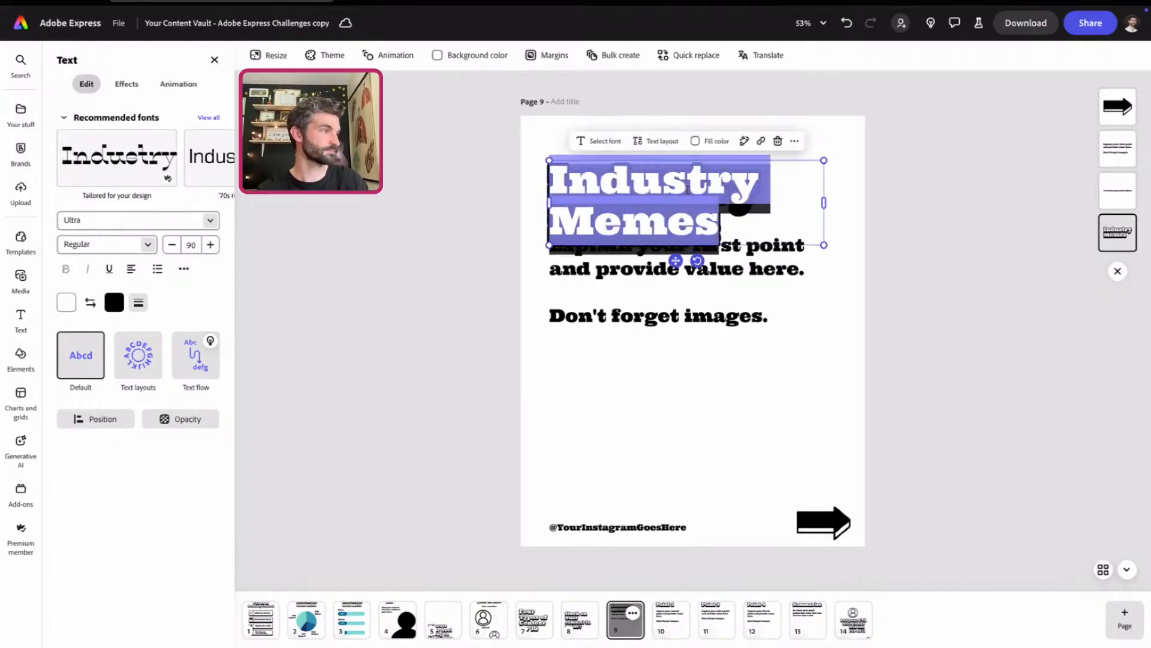
pyautogui.click(719, 382)
pyautogui.moveTo(722, 288); pyautogui.dragTo(721, 308)
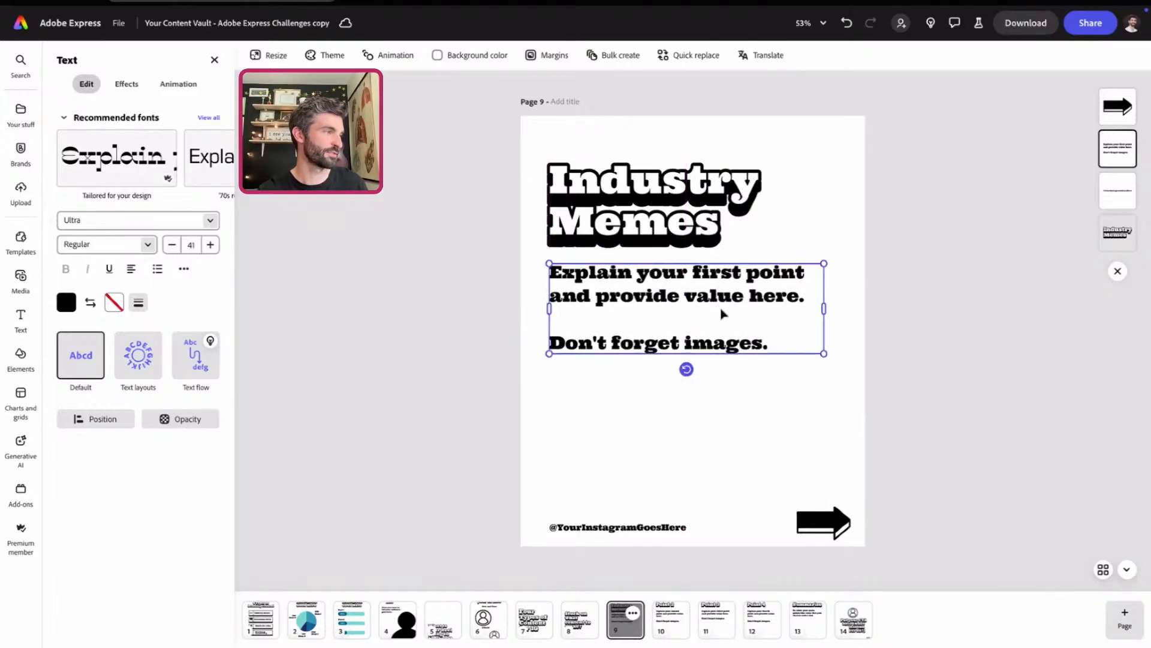
# - Replace page 9's body text with "Create content that gets your audience laughing and hitting "share"." and move it slightly down
pyautogui.tripleClick(699, 294)
pyautogui.hotkey('ctrl', 'a')
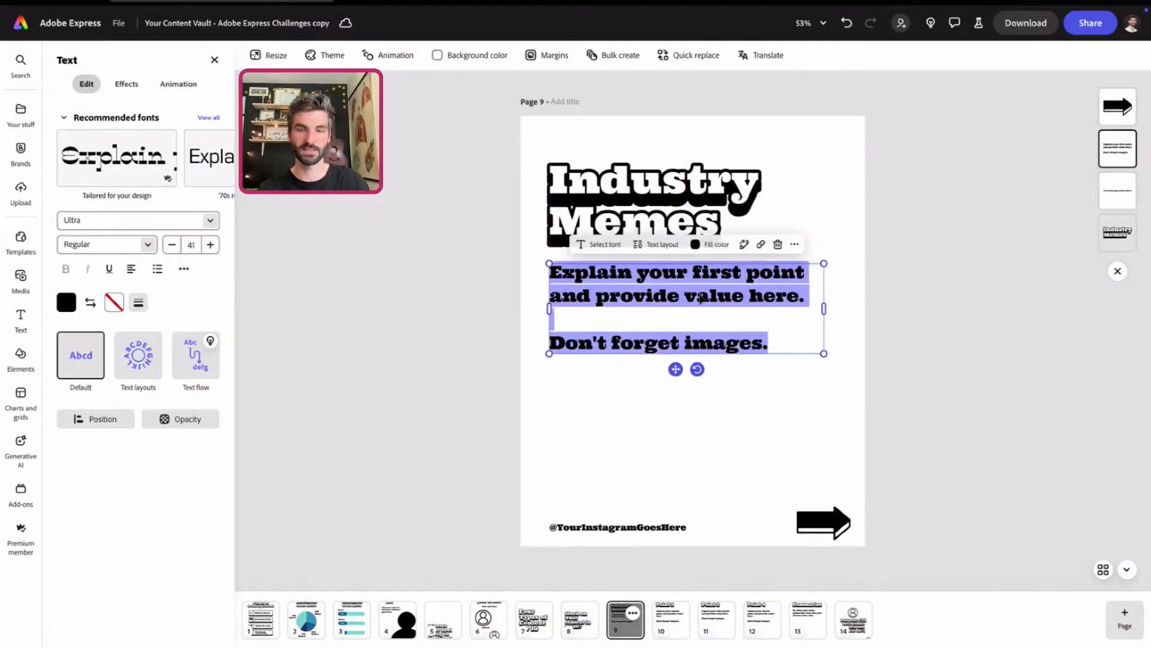
pyautogui.write('Create conte')
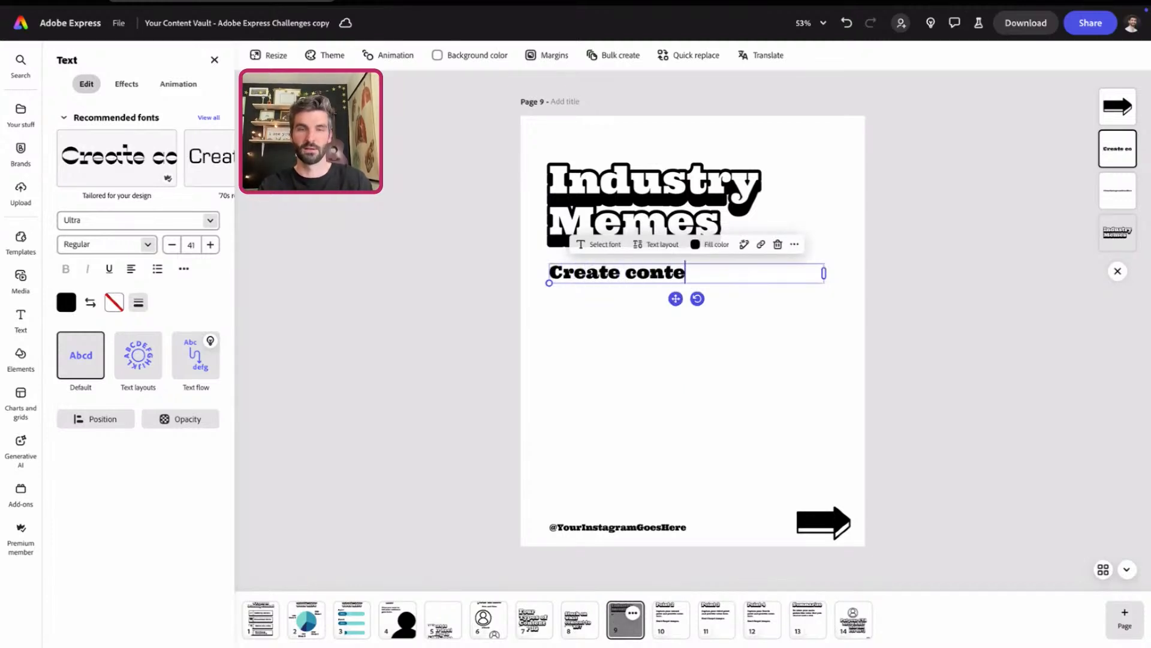
pyautogui.write('nt that get')
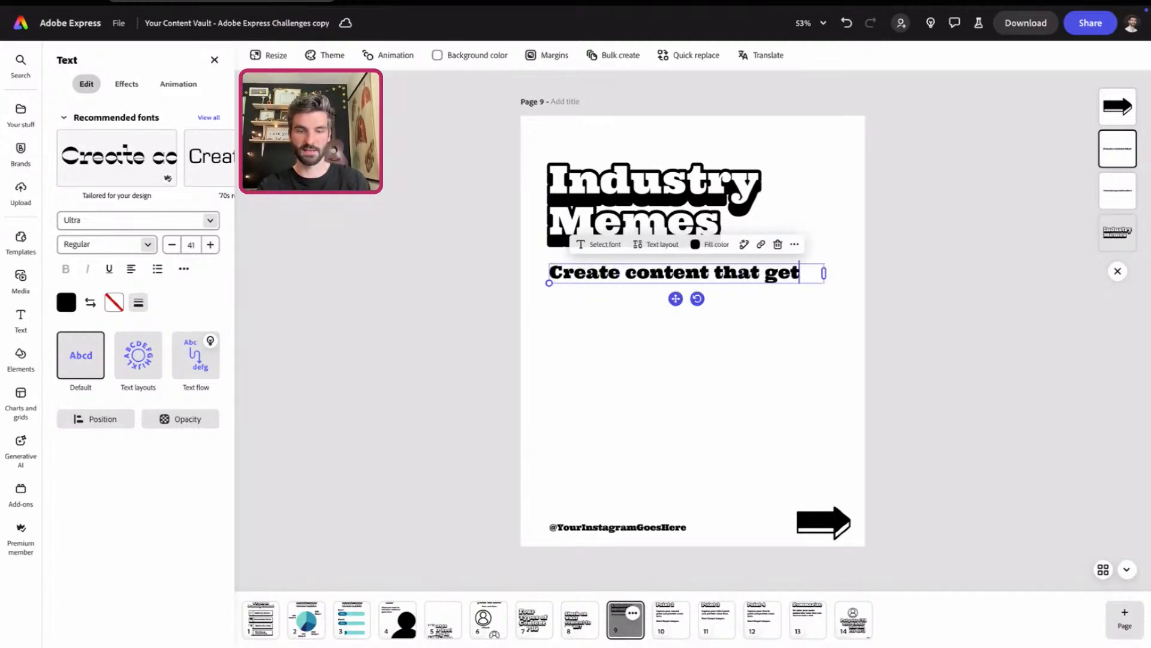
pyautogui.write('s your audi')
pyautogui.write('lagh')
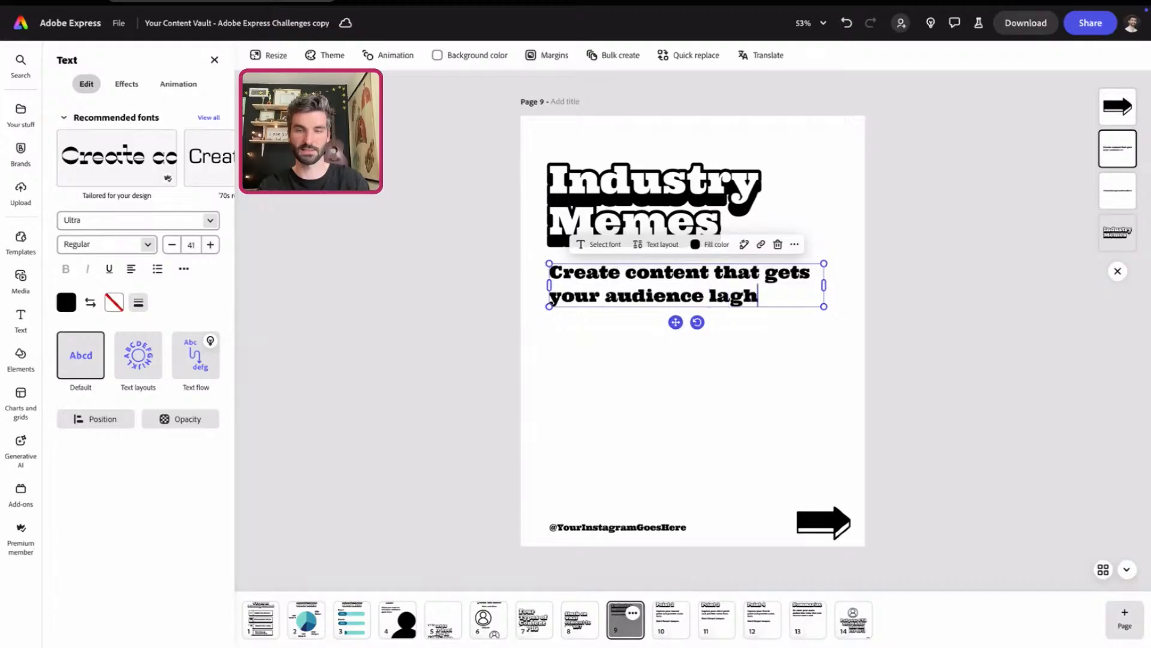
pyautogui.write('i')
pyautogui.press('BackSpace')
pyautogui.press('BackSpace')
pyautogui.press('BackSpace')
pyautogui.write('u')
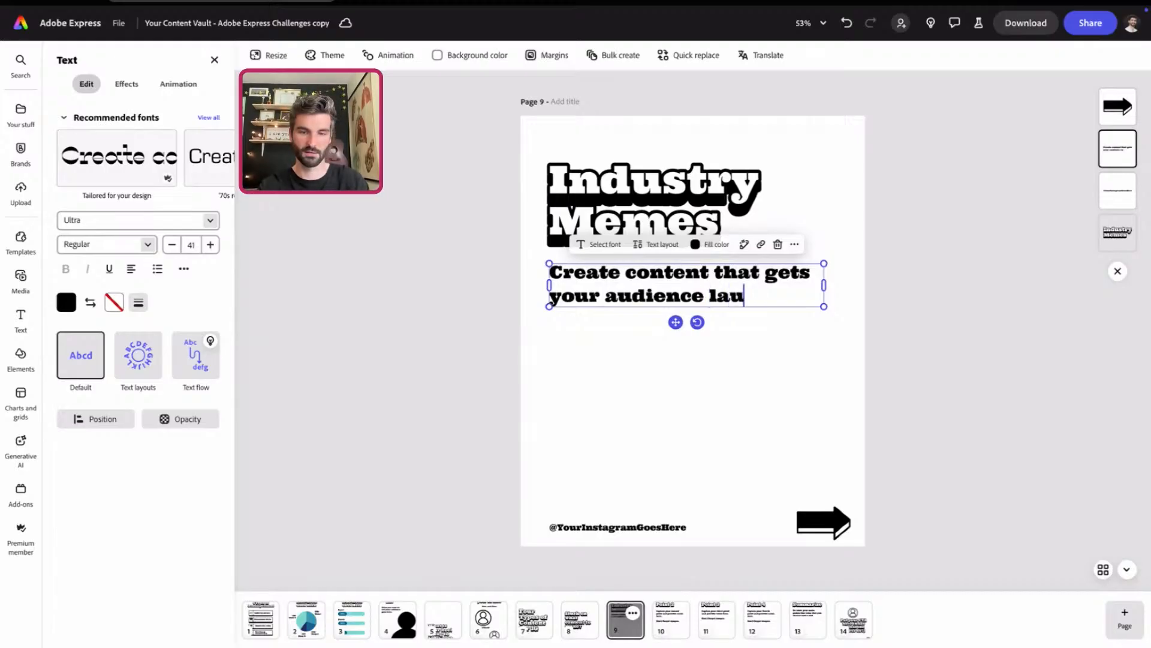
pyautogui.write('ghing and h')
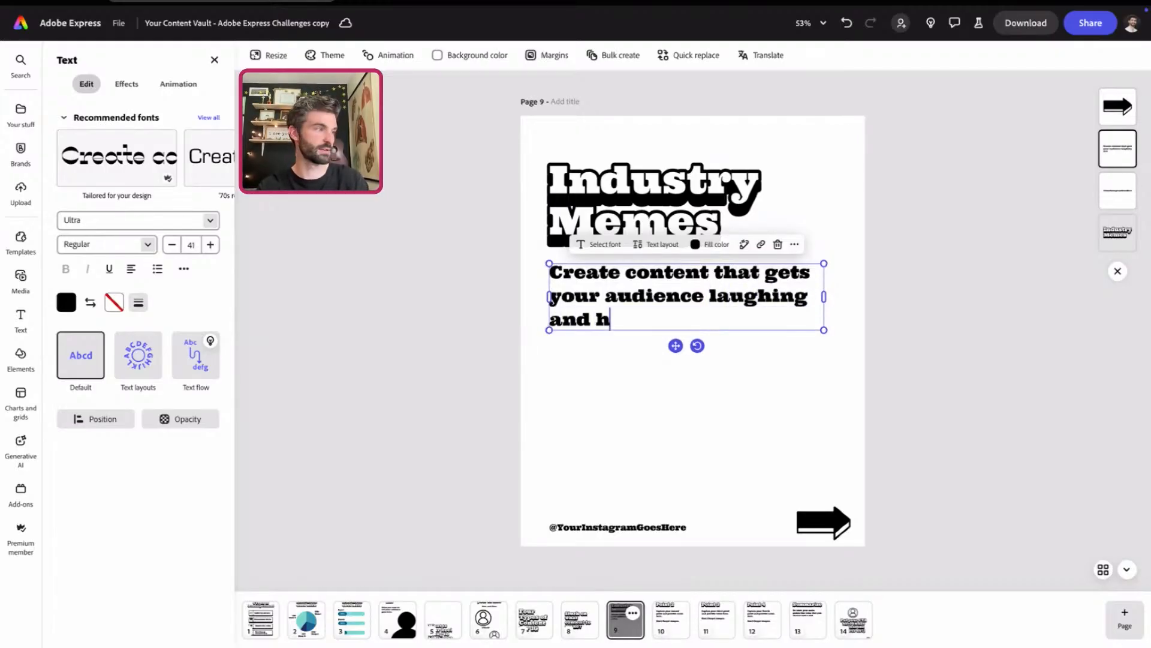
pyautogui.write('itting "share".')
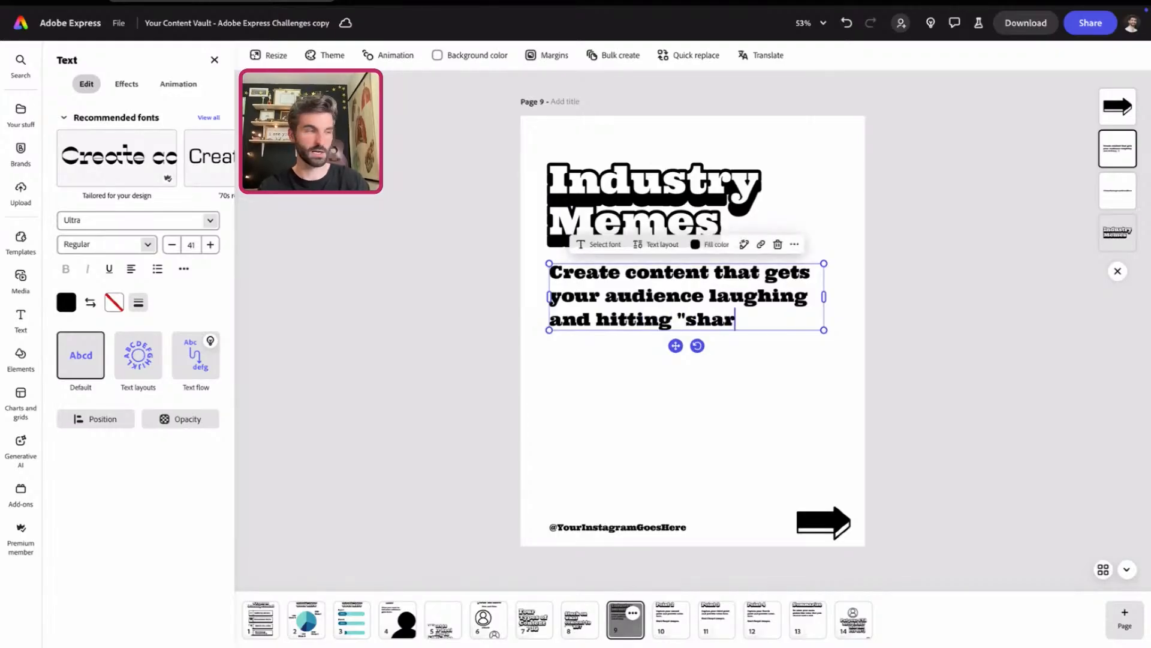
pyautogui.moveTo(676, 346); pyautogui.dragTo(676, 353)
pyautogui.click(619, 438)
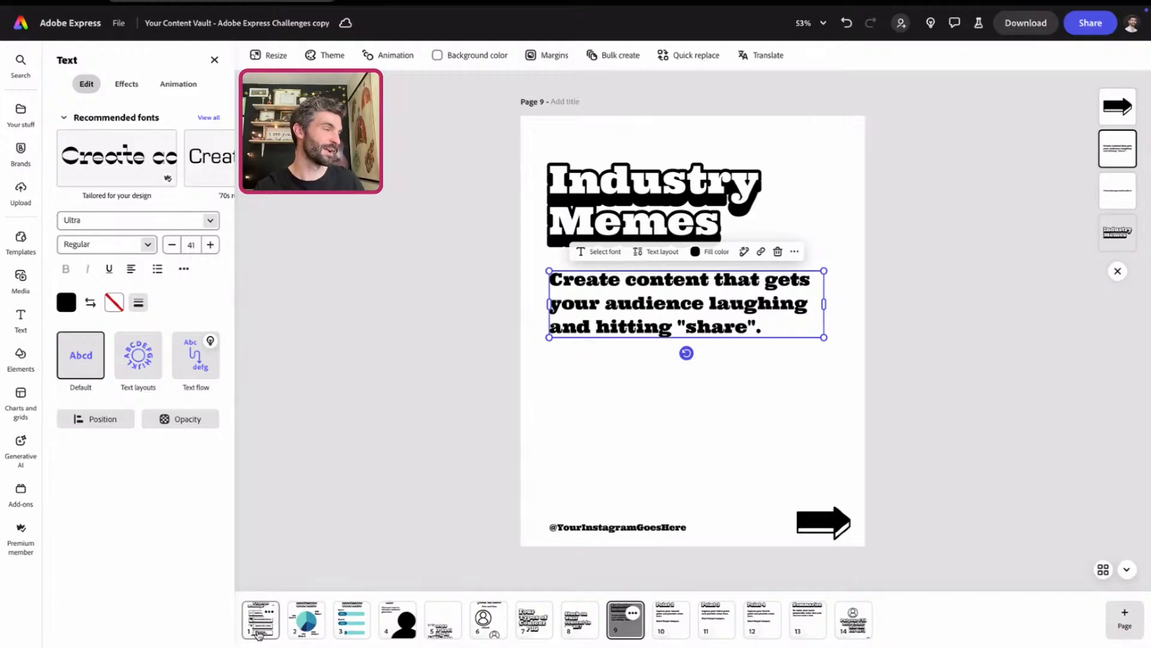
# - Copy the sunglasses icon from page 1 onto page 9, enlarge it and center it below the body text
pyautogui.click(259, 633)
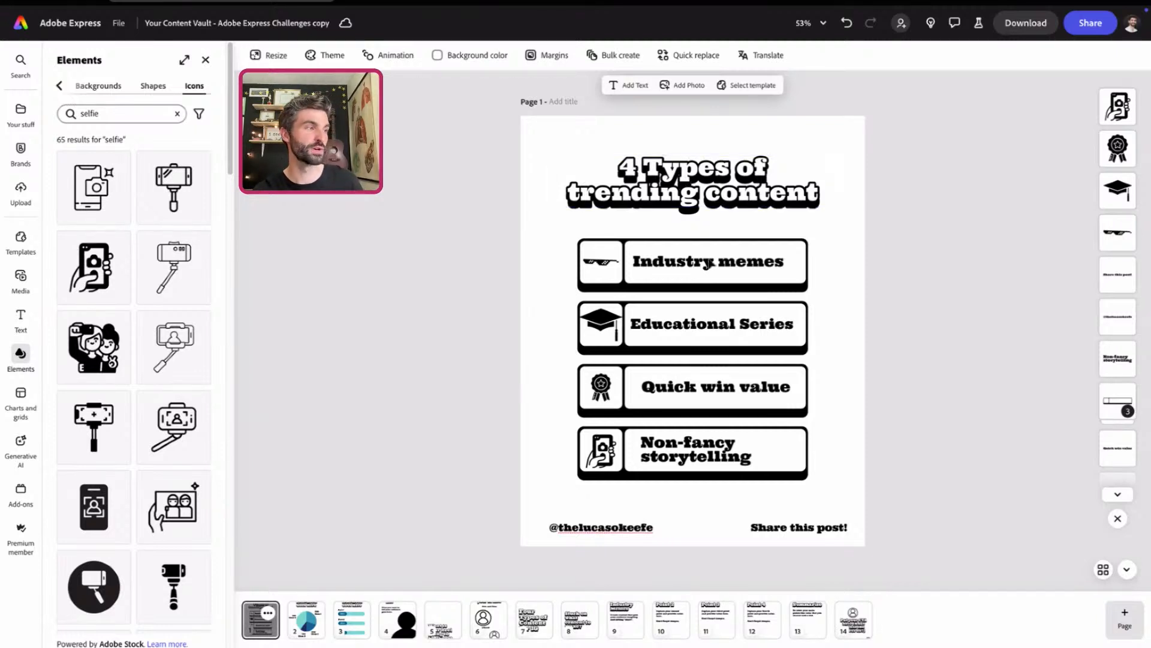
pyautogui.click(633, 270)
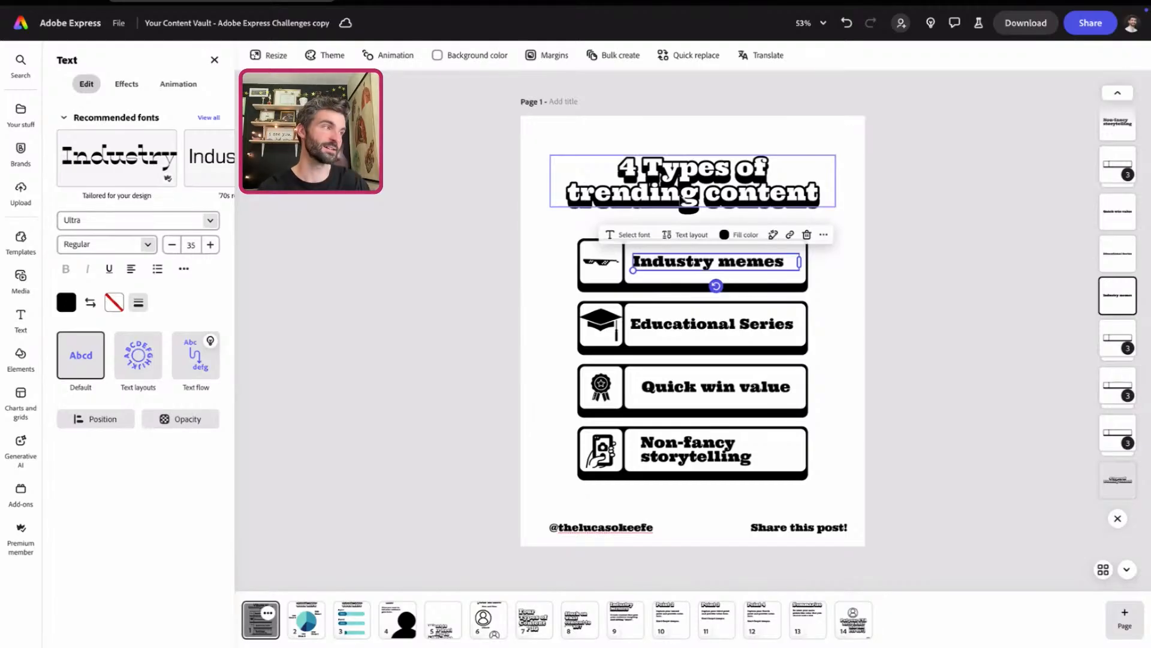
pyautogui.click(607, 265)
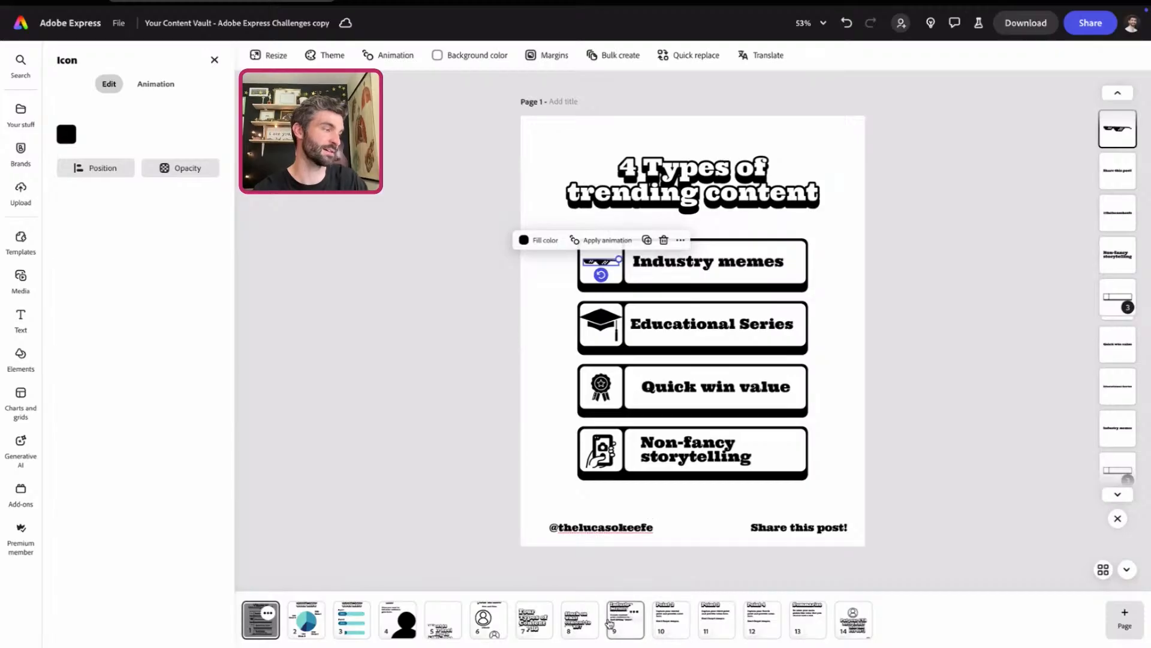
pyautogui.click(628, 626)
pyautogui.hotkey('ctrl', 'v')
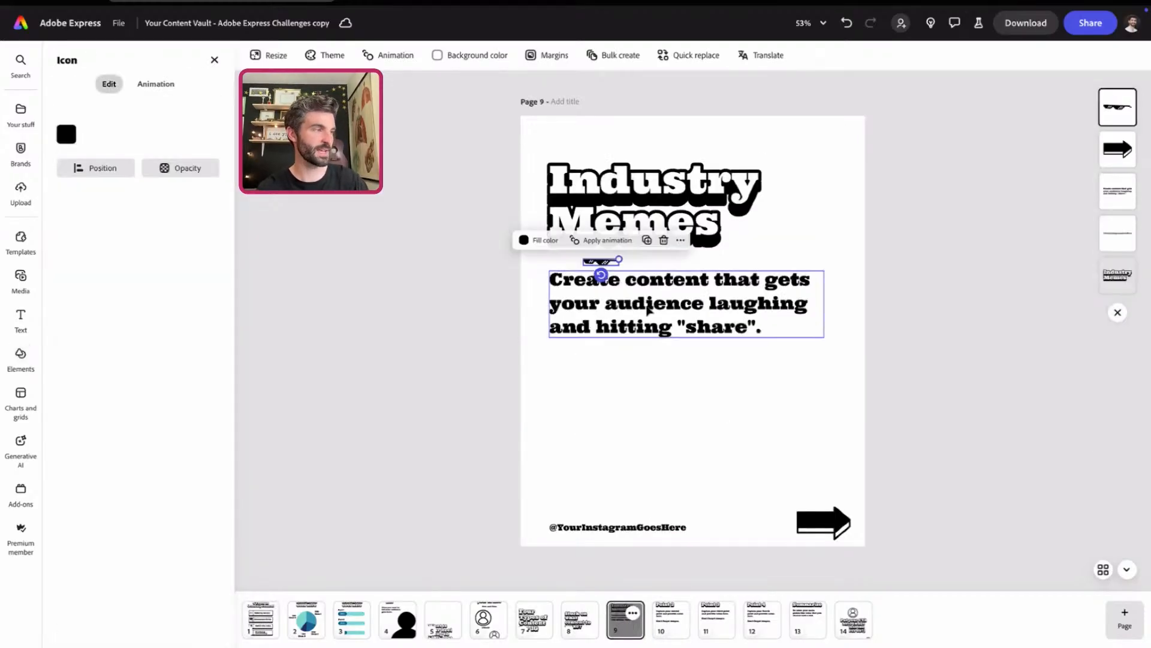
pyautogui.moveTo(601, 263); pyautogui.dragTo(768, 384)
pyautogui.moveTo(704, 419)
pyautogui.mouseDown()
pyautogui.moveTo(718, 444)
pyautogui.moveTo(703, 406)
pyautogui.mouseUp()
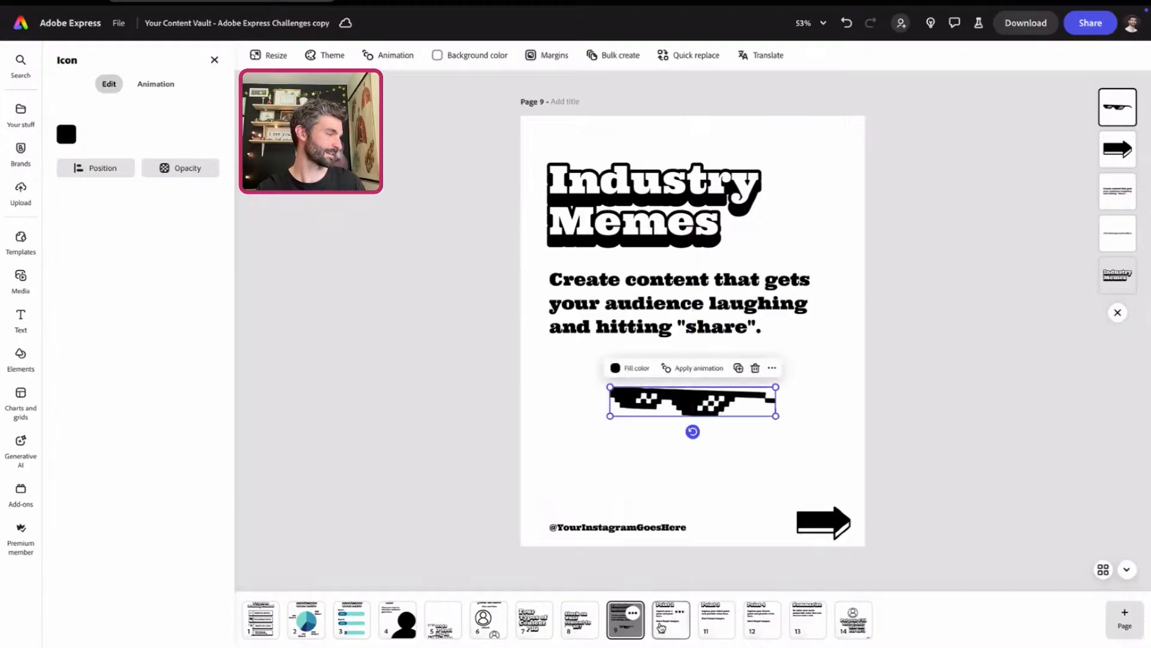
# - Replace the "Point 2" heading on page 10 with "Educational Series"
pyautogui.click(662, 627)
pyautogui.doubleClick(654, 190)
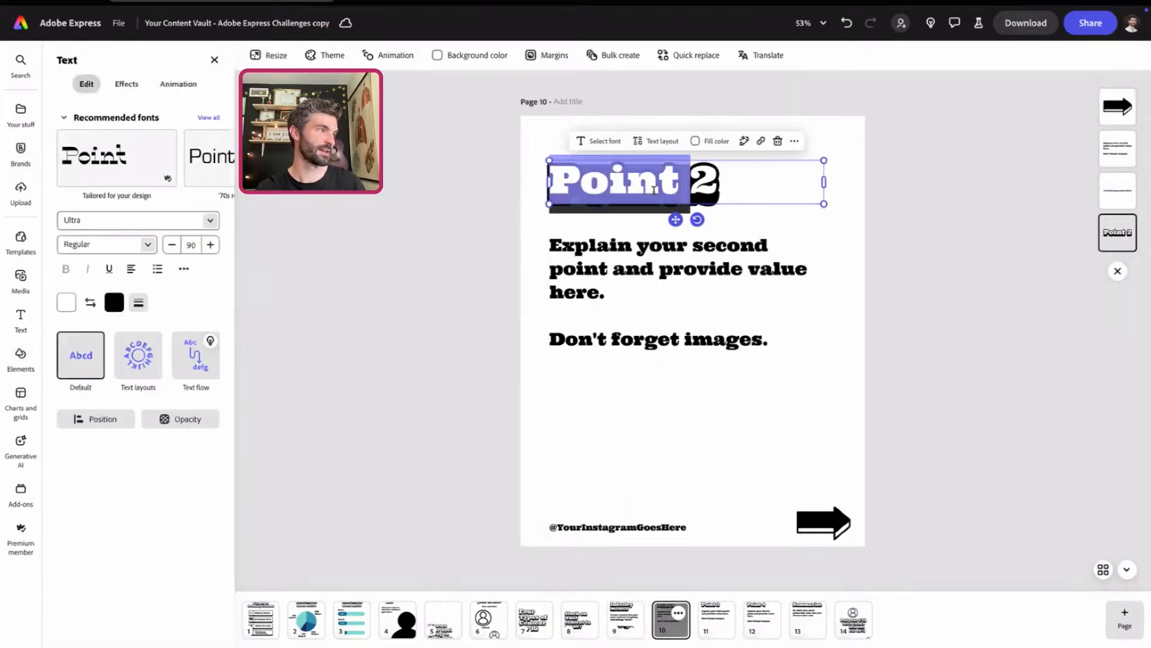
pyautogui.hotkey('ctrl', 'a')
pyautogui.write('edu')
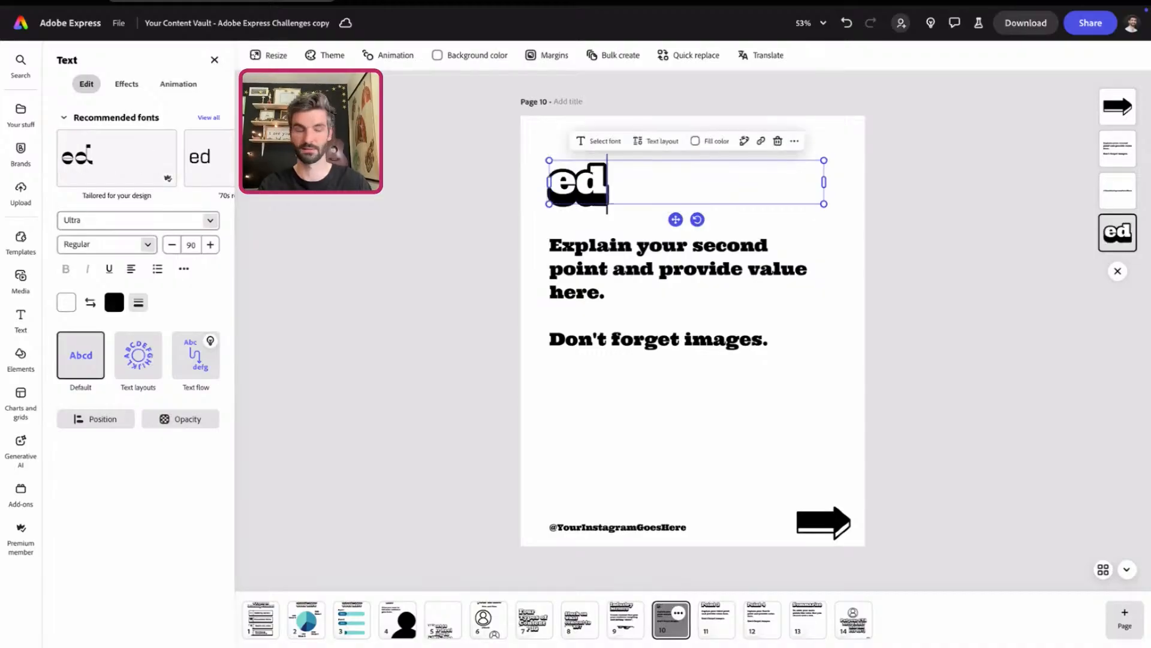
pyautogui.press('BackSpace')
pyautogui.press('BackSpace')
pyautogui.press('BackSpace')
pyautogui.write('Educational S')
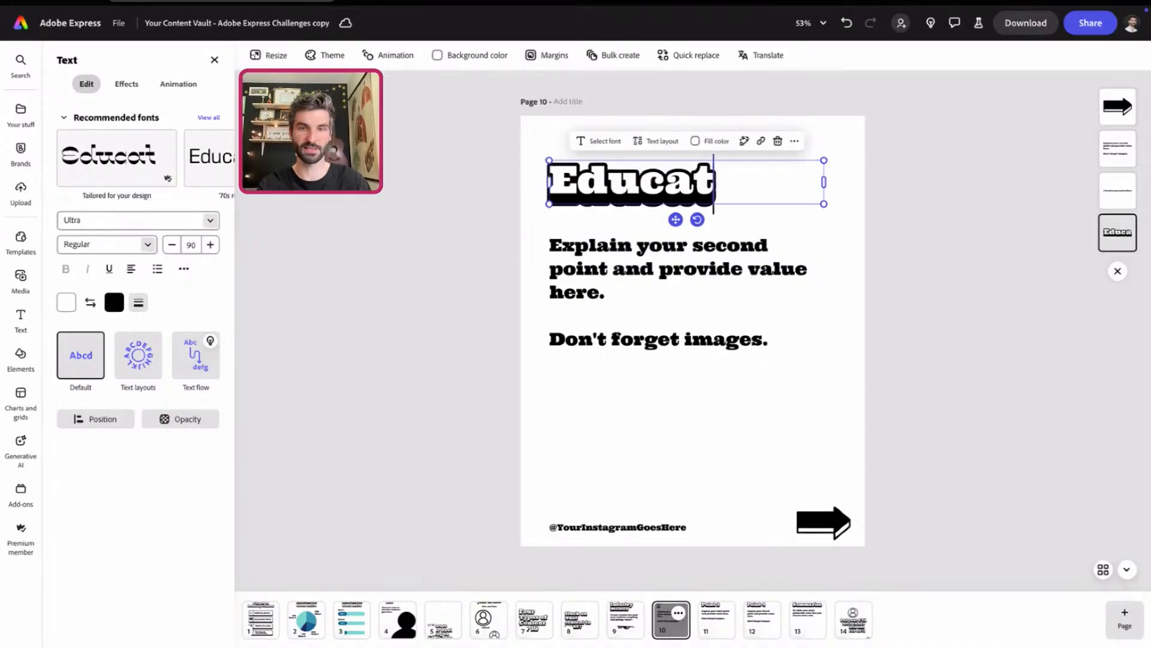
pyautogui.press('BackSpace')
pyautogui.press('BackSpace')
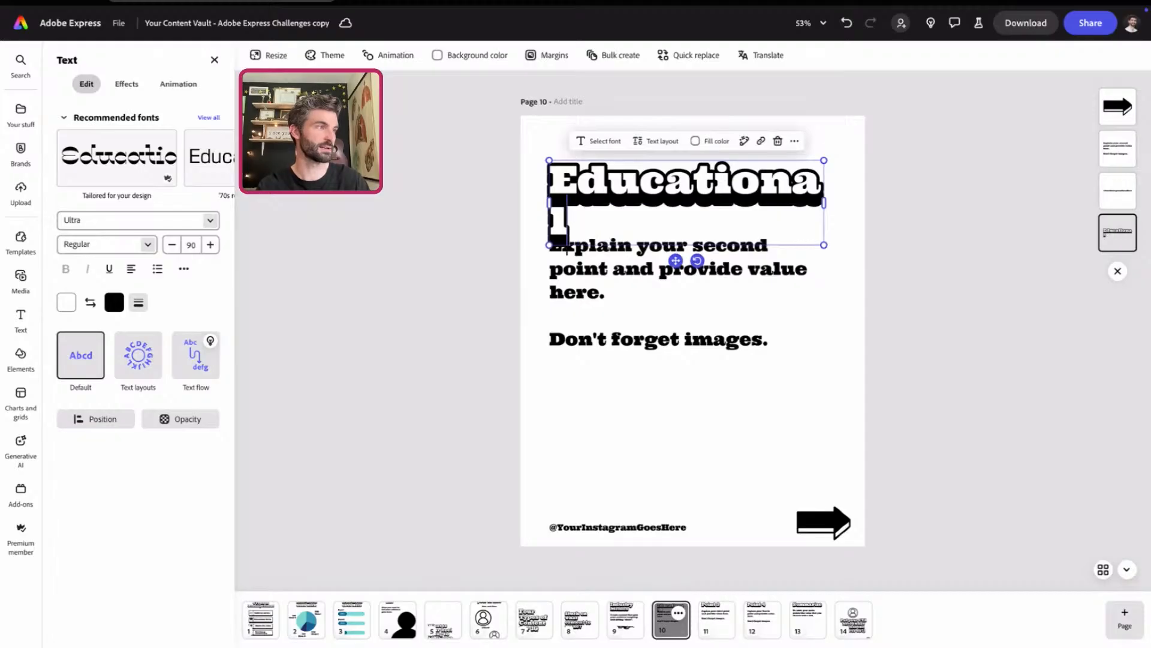
pyautogui.write('Series')
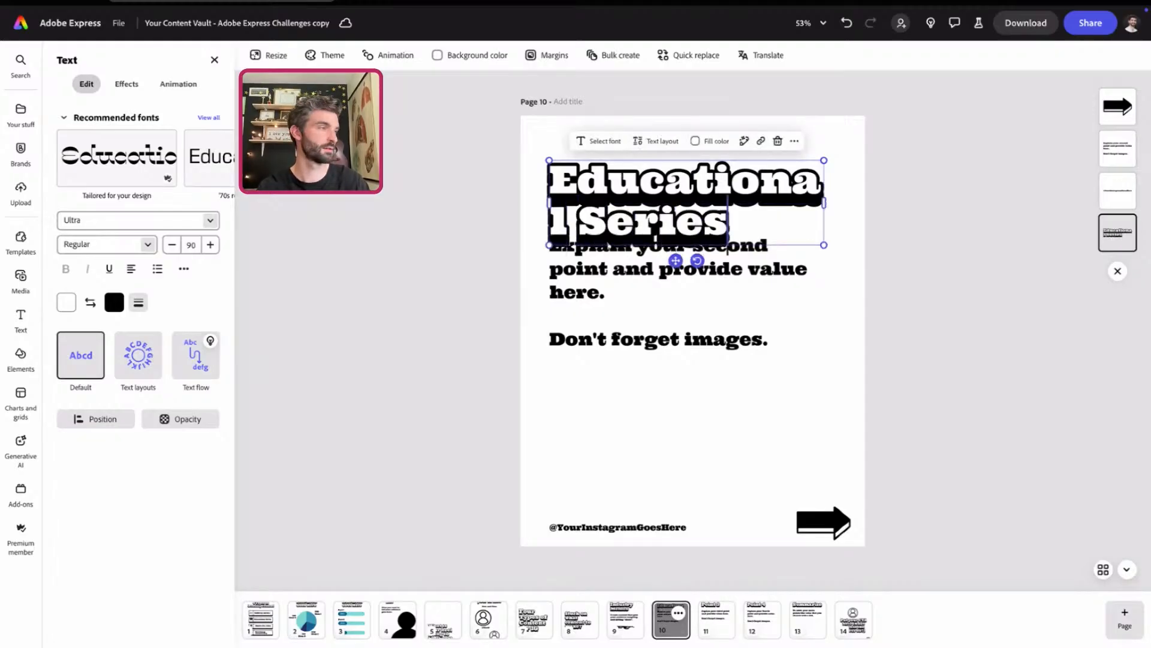
# - Reduce the font size of the whole page 10 heading to 82 so "Educational" fits on one line
pyautogui.hotkey('ctrl', 'a')
pyautogui.click(172, 245)
pyautogui.click(173, 246)
pyautogui.click(173, 245)
pyautogui.click(173, 245)
pyautogui.click(173, 245)
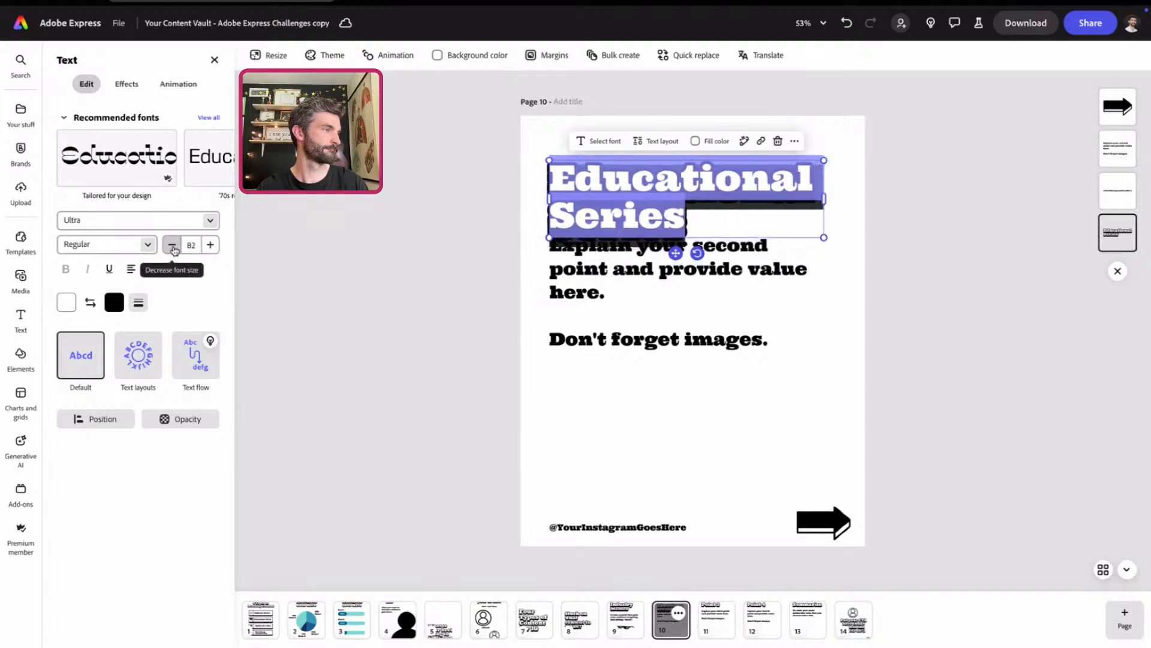
# - Move page 10's body text below the heading and replace it with "Teach something in a series of episodes so they keep coming back."
pyautogui.click(173, 245)
pyautogui.click(609, 292)
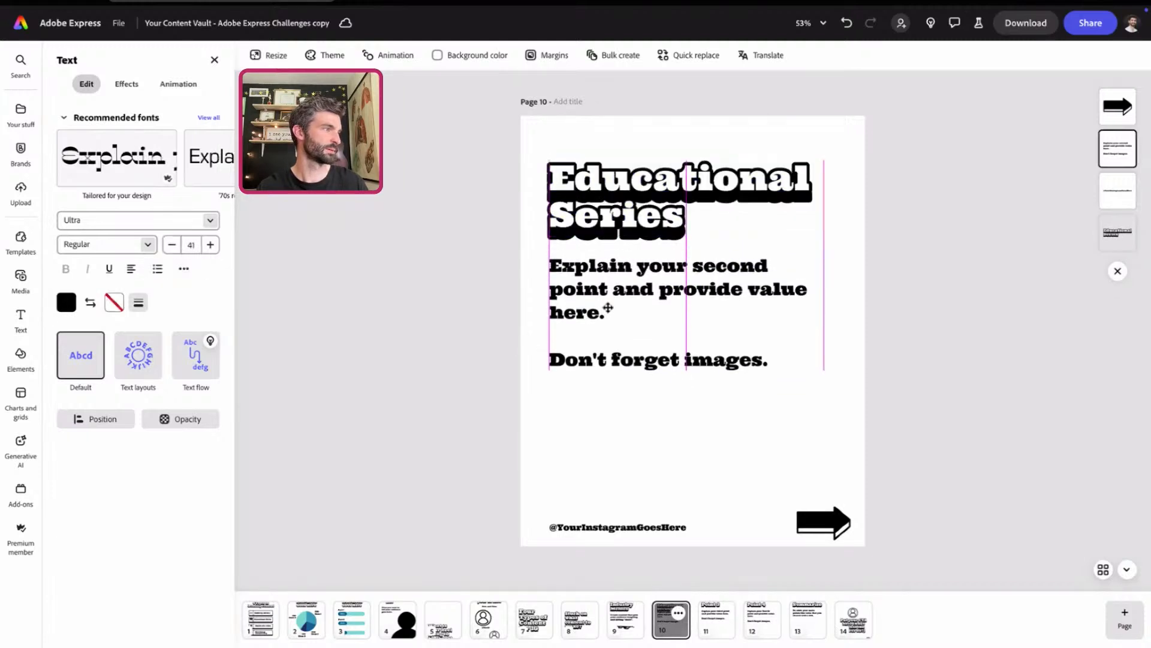
pyautogui.hotkey('ctrl', 'a')
pyautogui.write('Teac')
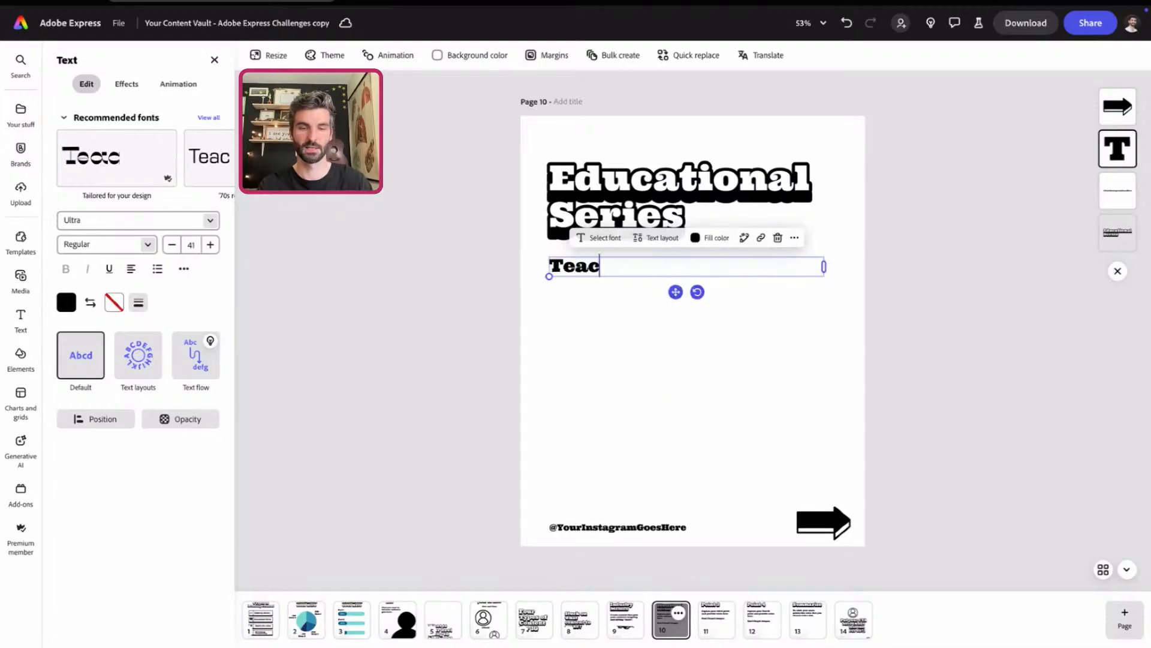
pyautogui.write('h something ')
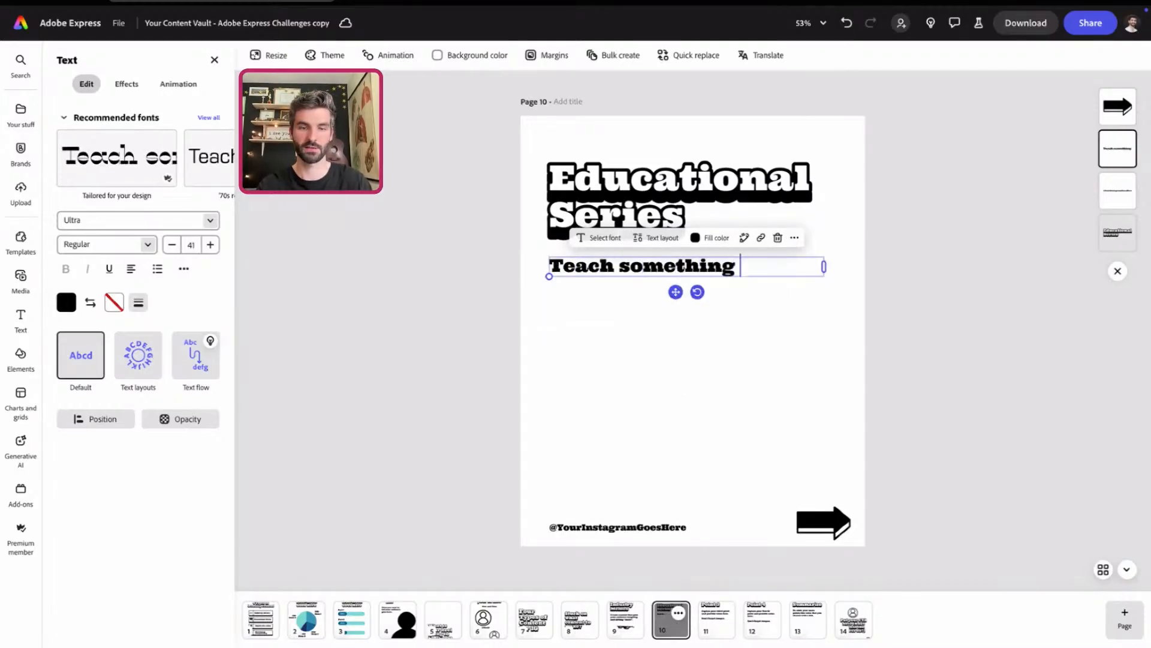
pyautogui.write('in a series of ')
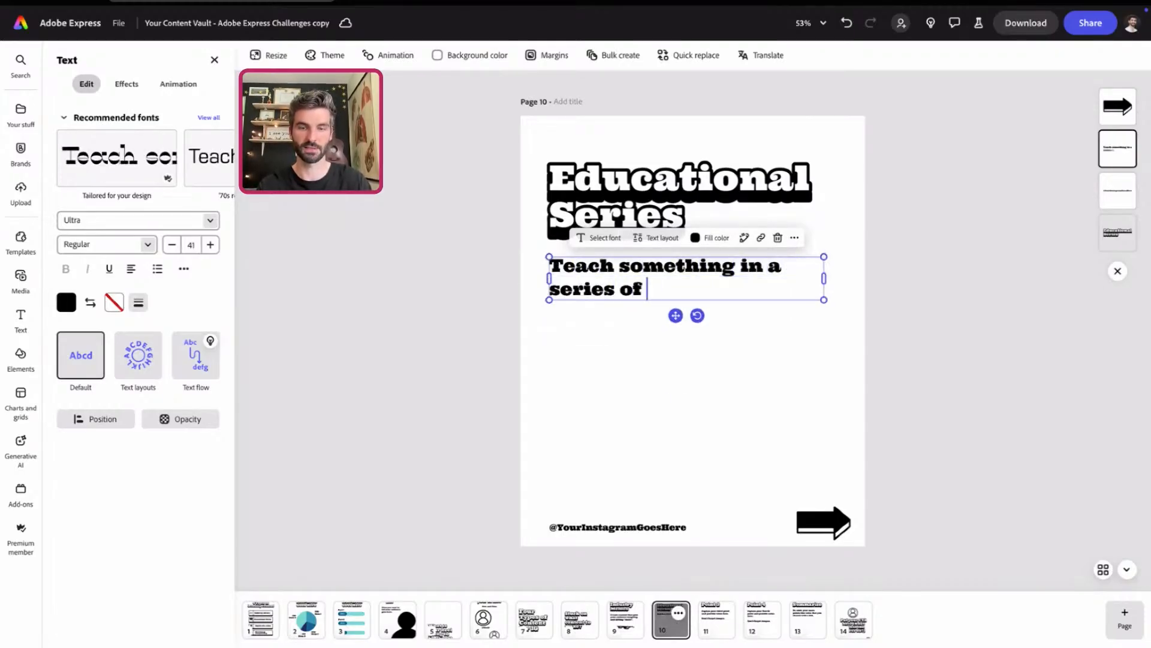
pyautogui.write('episodes')
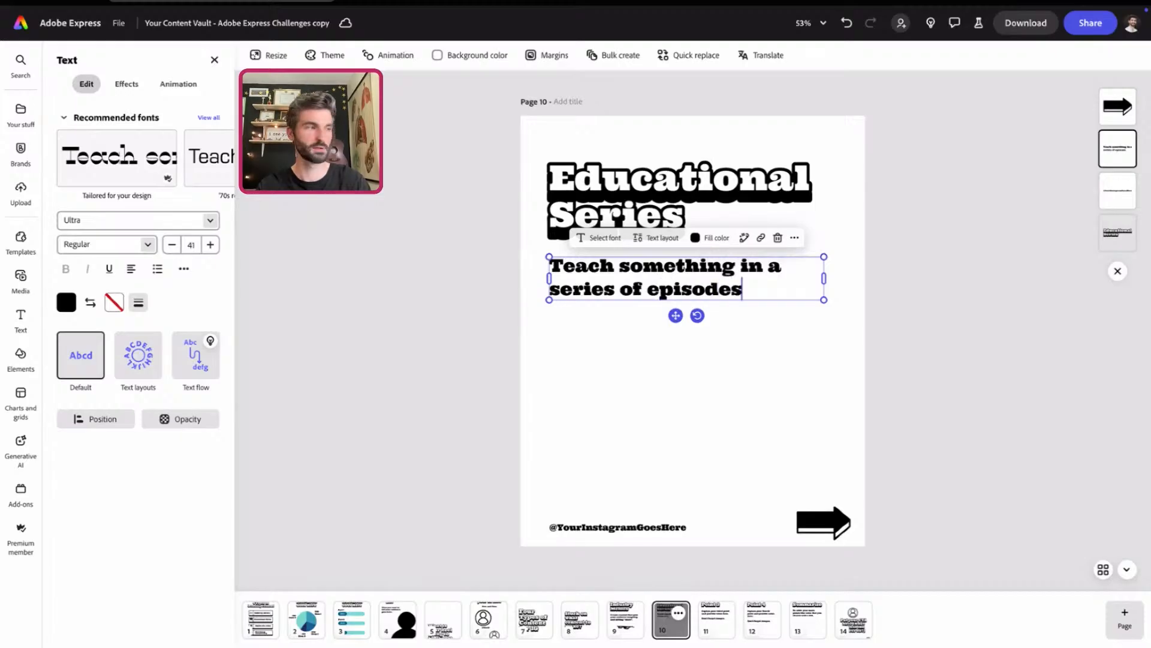
pyautogui.write(' so they keep coming b')
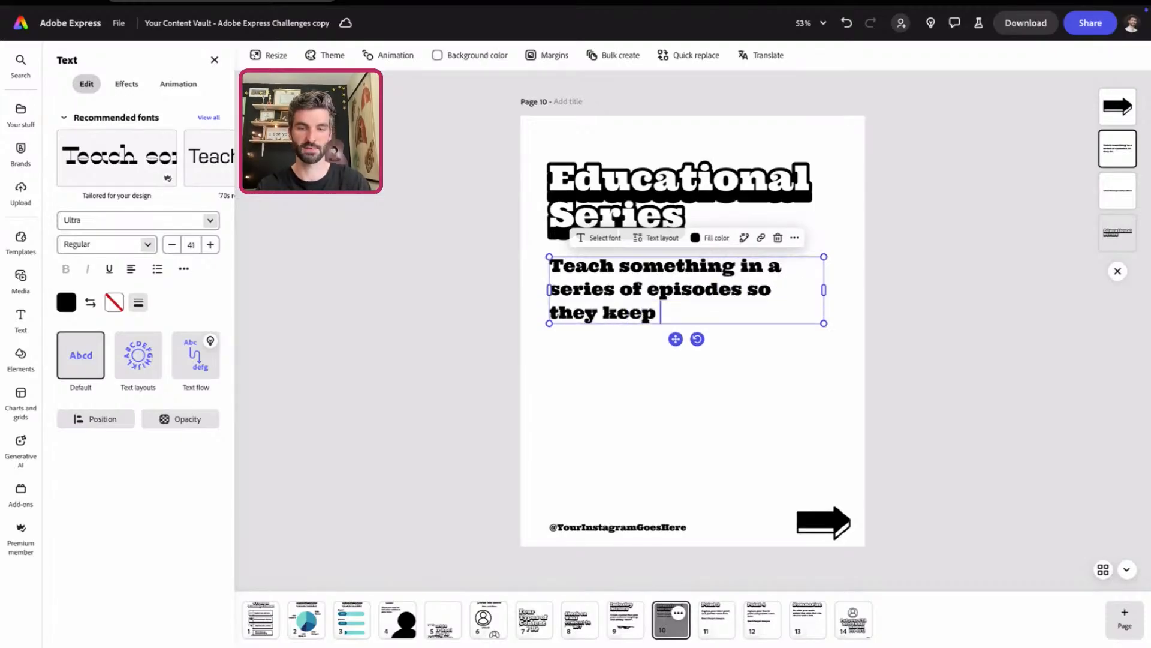
pyautogui.write('ack.')
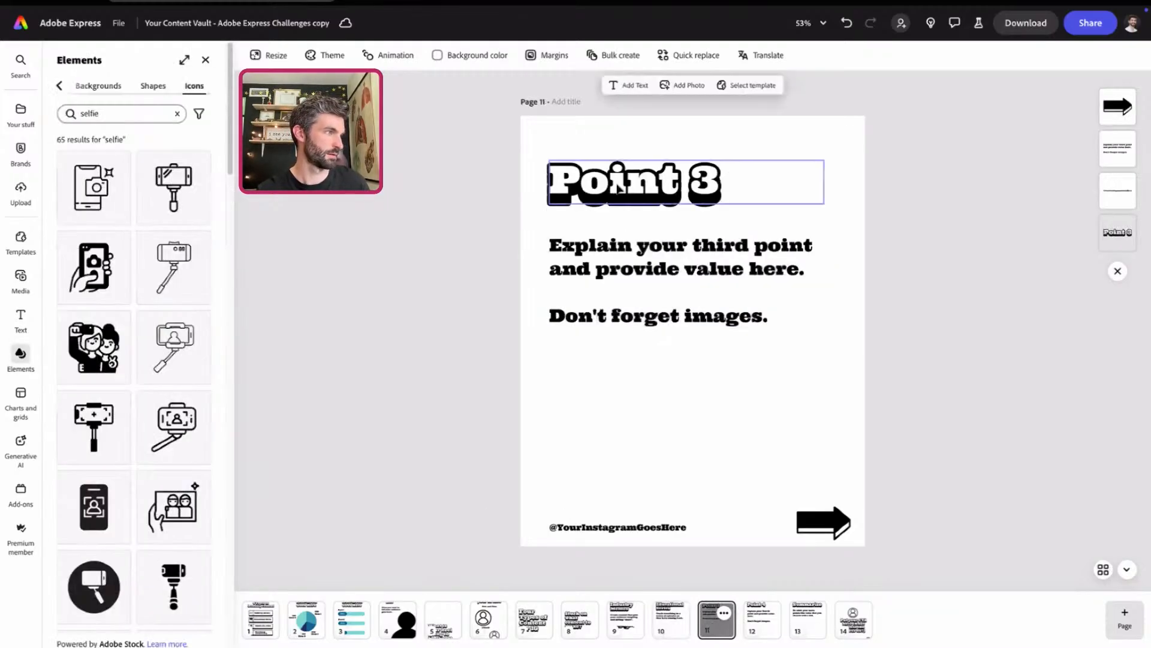
# - Replace the "Point 3" heading on page 11 with "Quick Win Value"
pyautogui.click(619, 188)
pyautogui.click(617, 182)
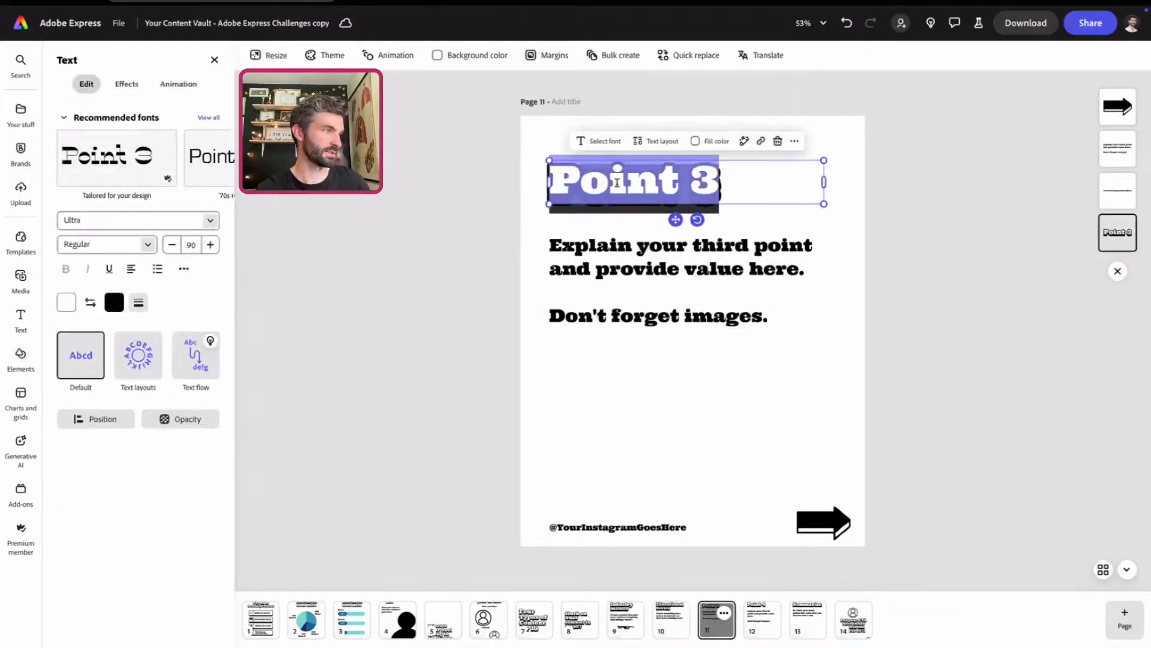
pyautogui.write('Quick')
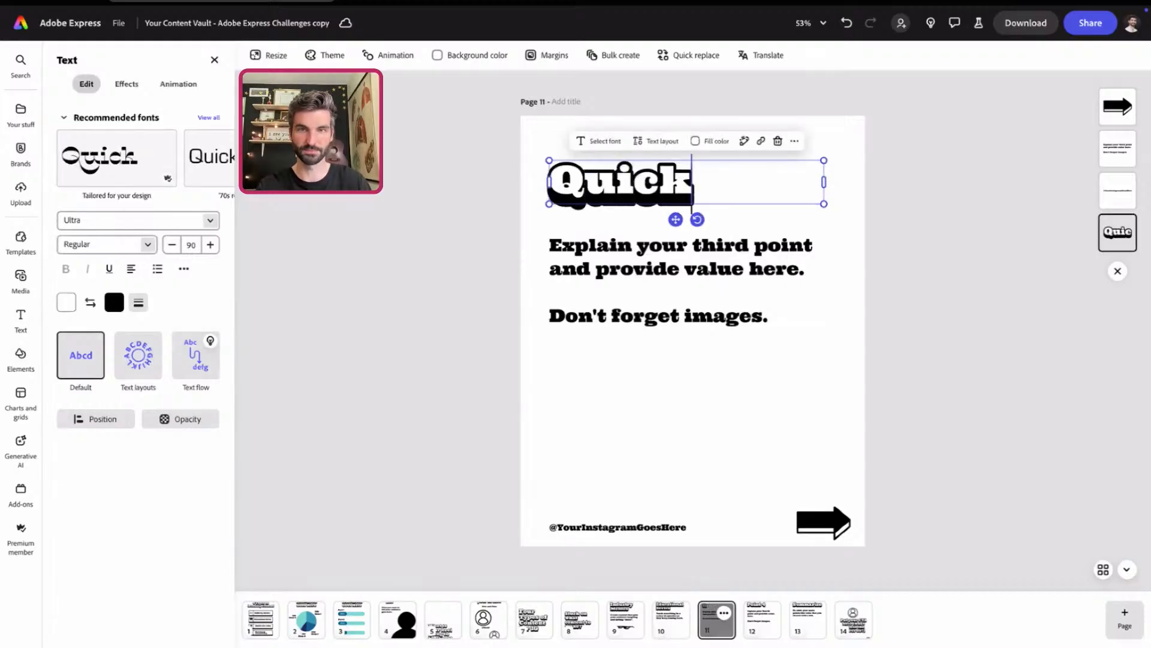
pyautogui.write(' Win Value')
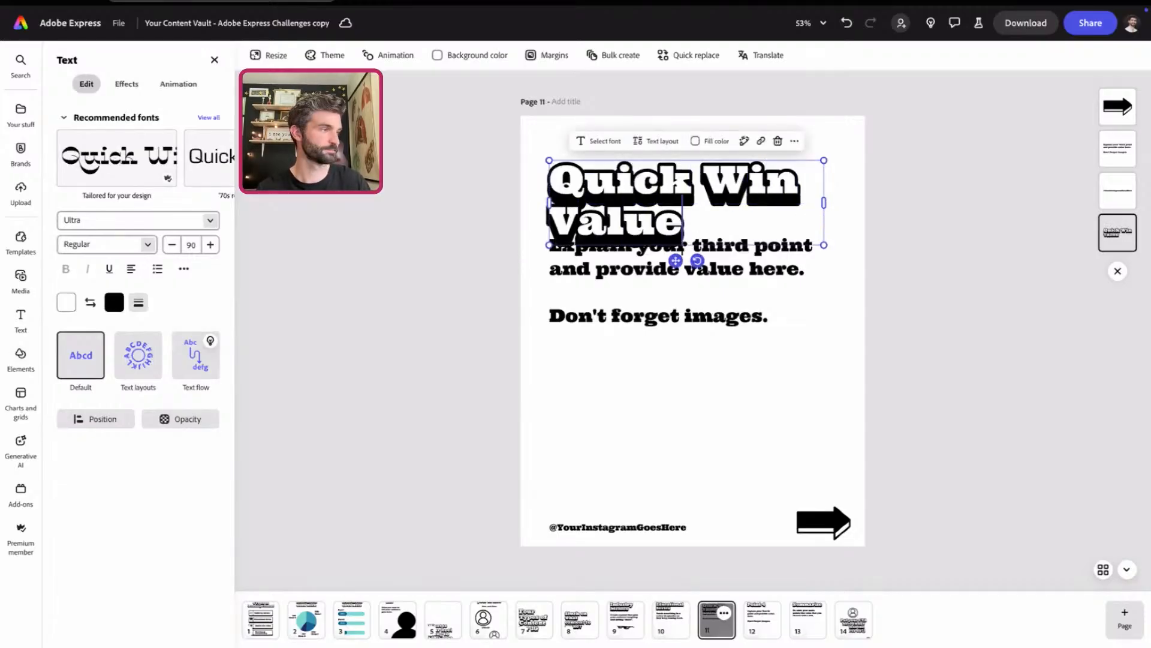
# - Move page 11's body text below the heading and replace it with "Give your audience a quick win that gets them to follow you."
pyautogui.click(638, 280)
pyautogui.moveTo(640, 264); pyautogui.dragTo(641, 290)
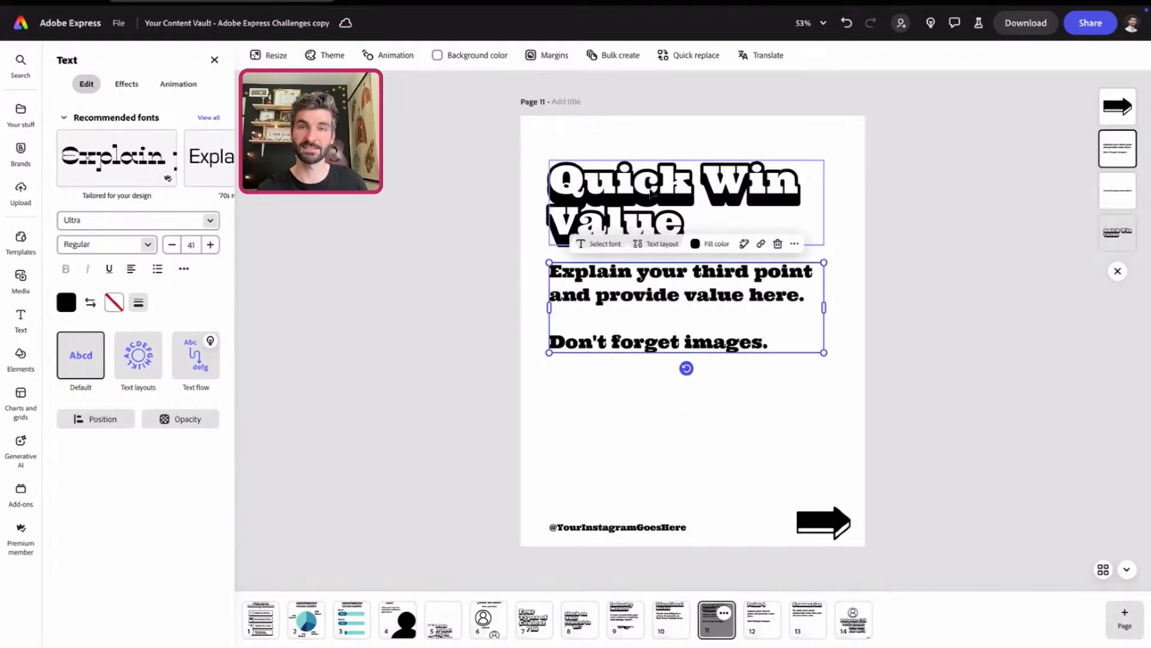
pyautogui.tripleClick(624, 290)
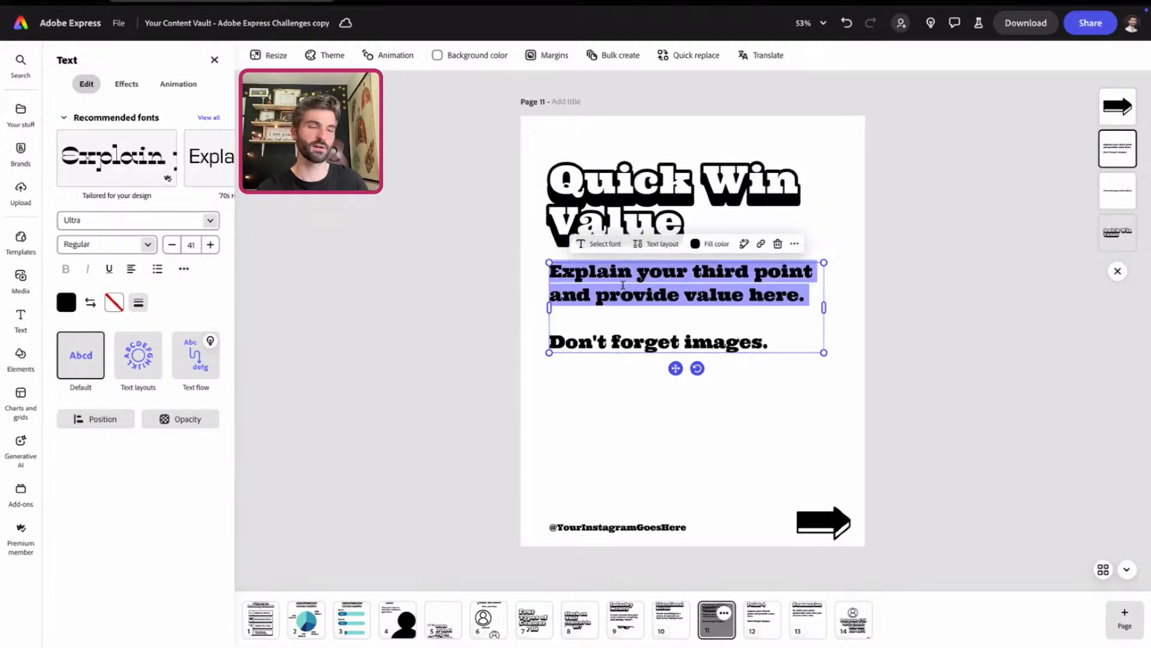
pyautogui.hotkey('ctrl', 'a')
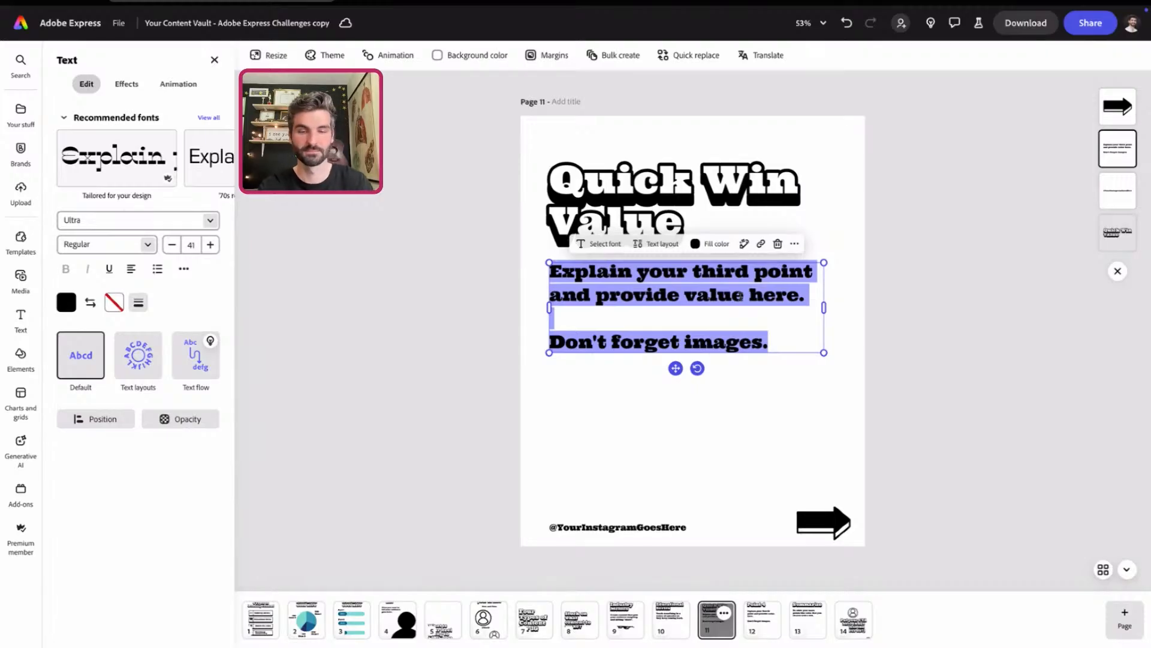
pyautogui.write('Give y')
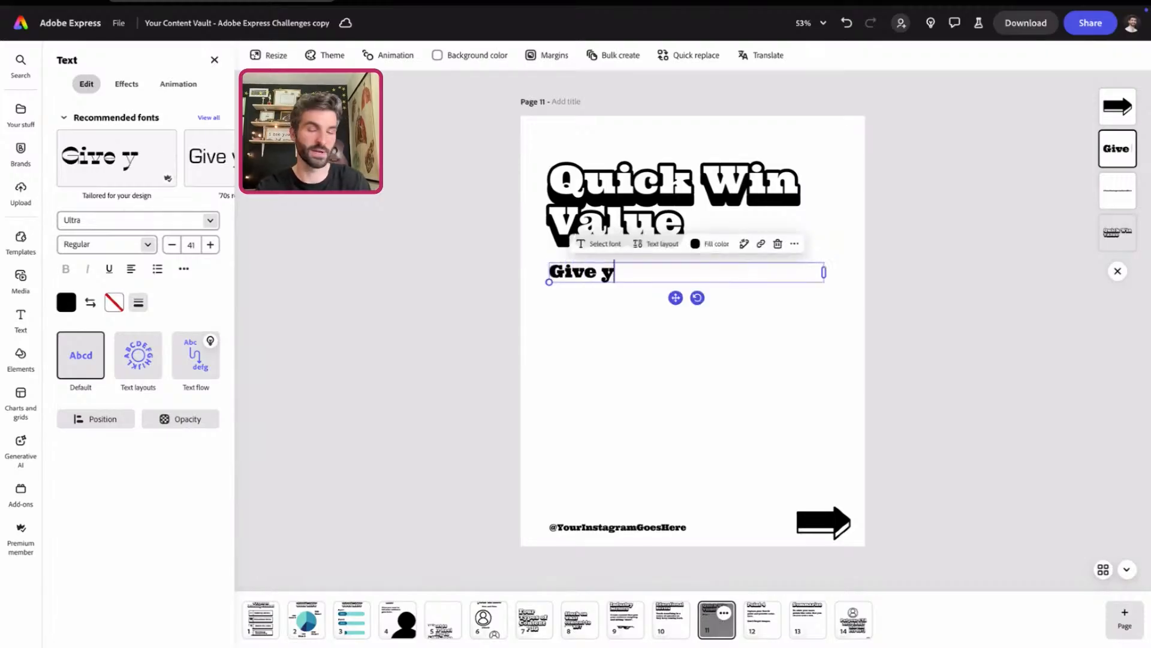
pyautogui.write('our audience')
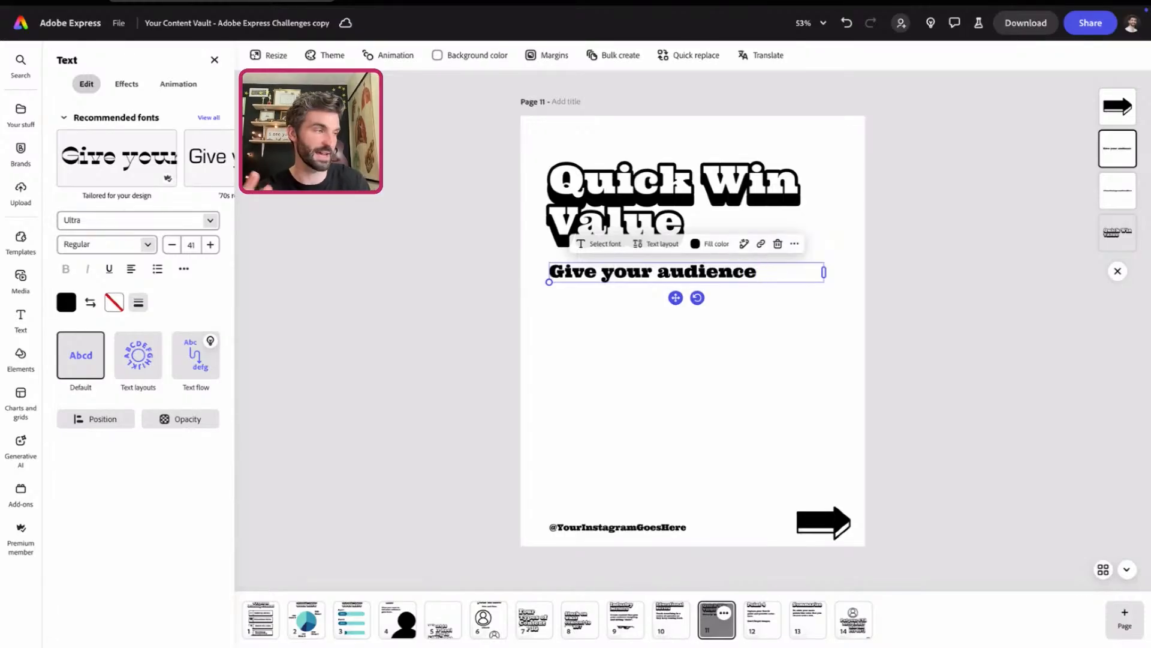
pyautogui.write(' a ')
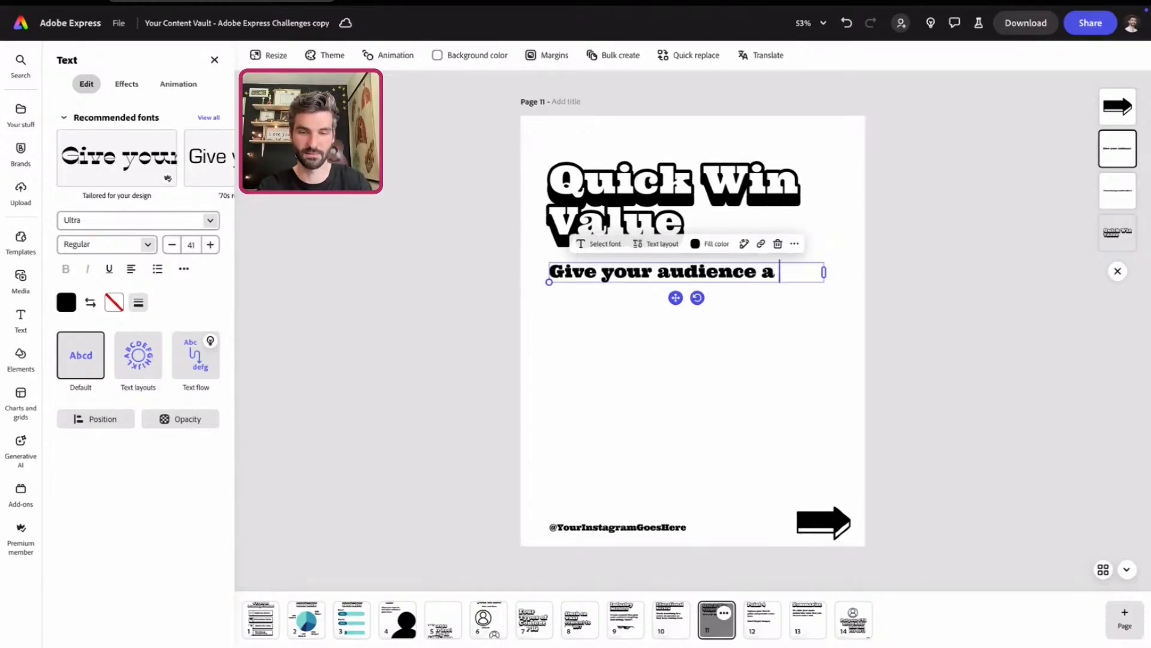
pyautogui.write('quick win')
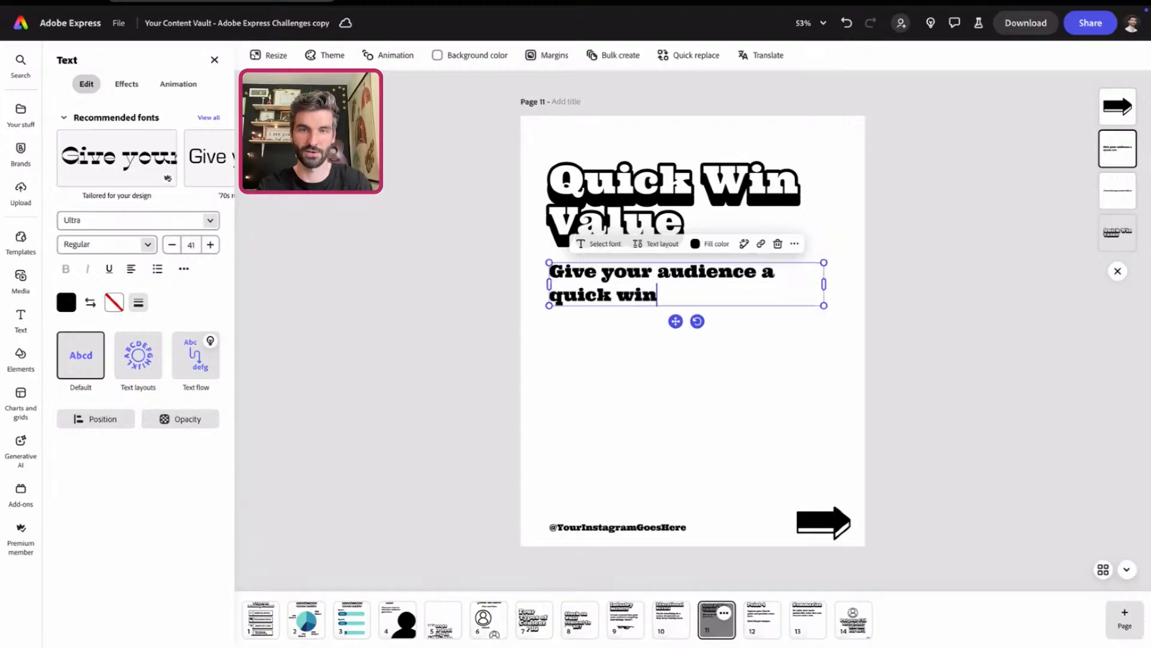
pyautogui.write(' that g')
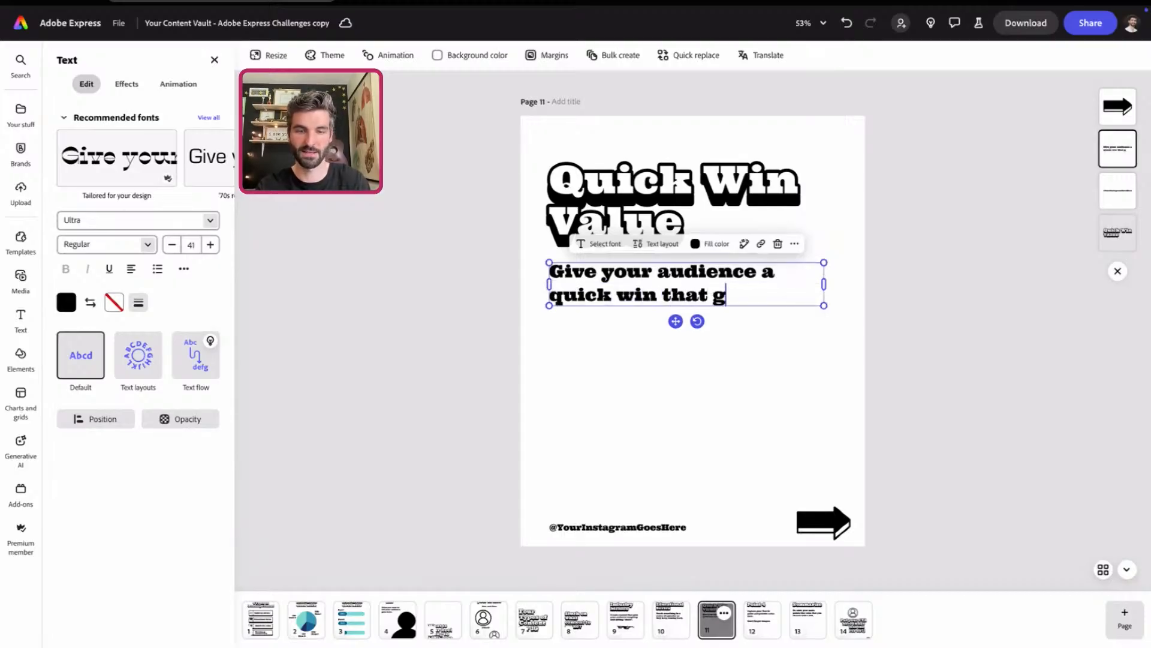
pyautogui.write('ets them to follow you.')
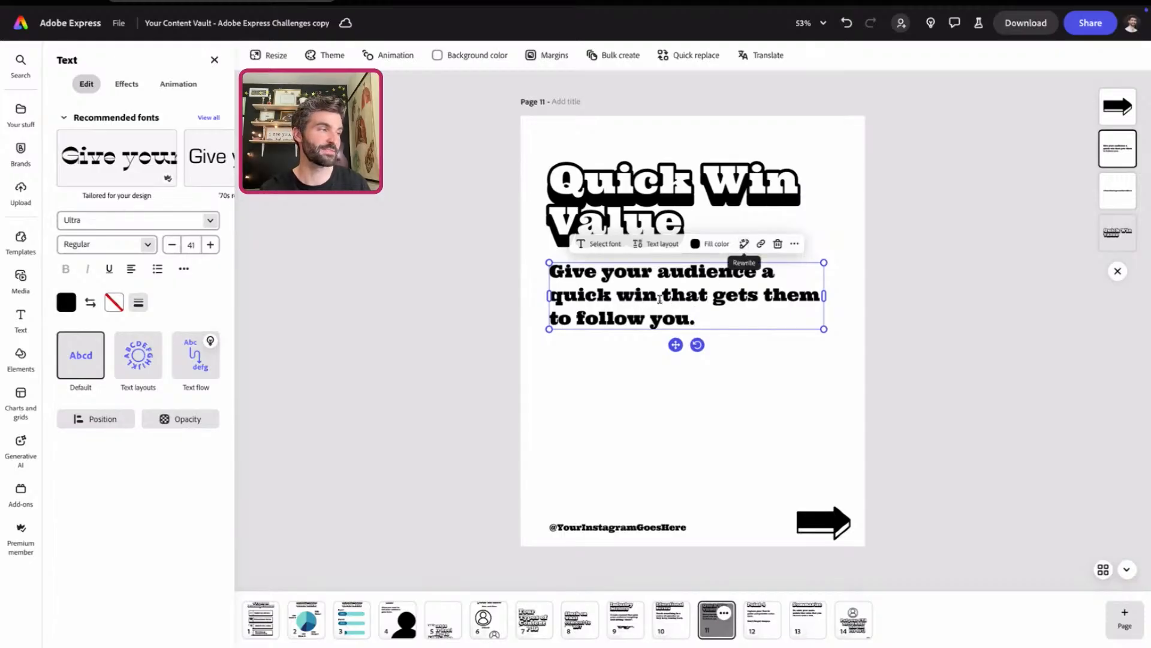
# - Rewrite page 11's body text in a Professional tone, using "Provide a swift success for your audience that compels them to follow.", and move it slightly down
pyautogui.click(745, 245)
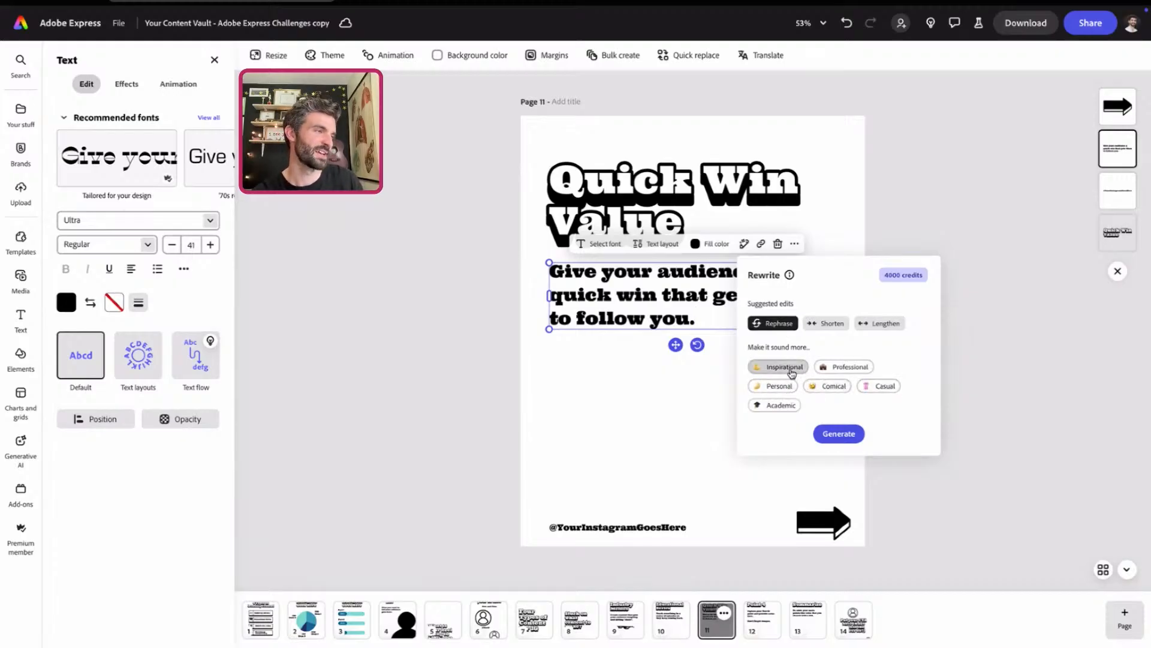
pyautogui.click(850, 368)
pyautogui.click(845, 436)
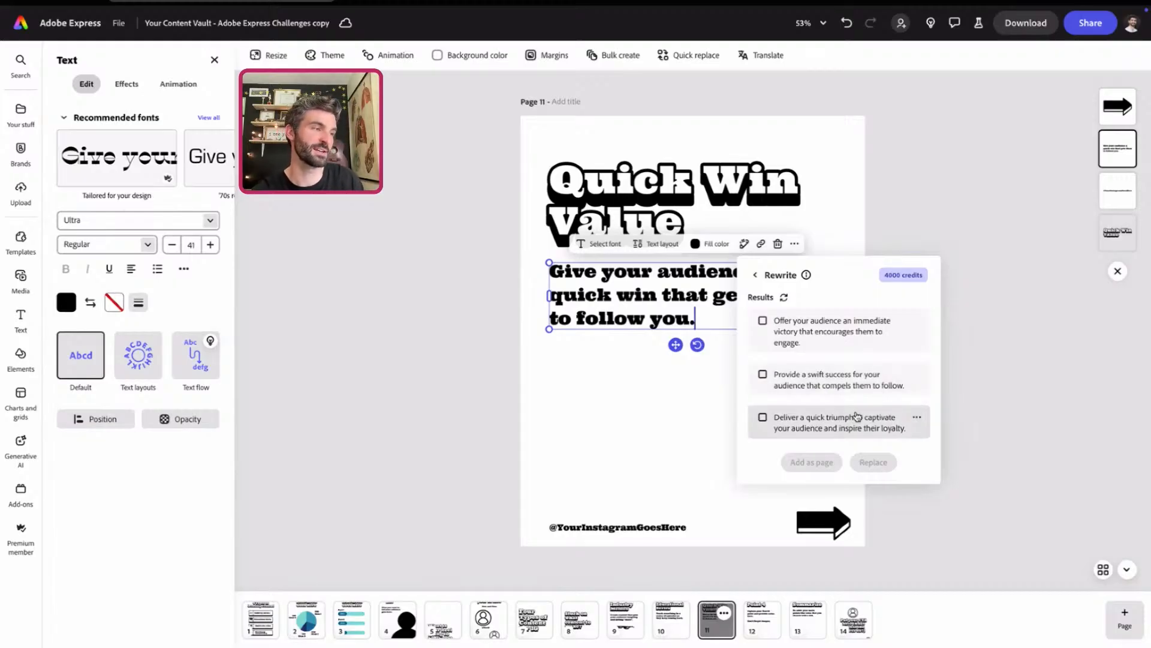
pyautogui.click(810, 384)
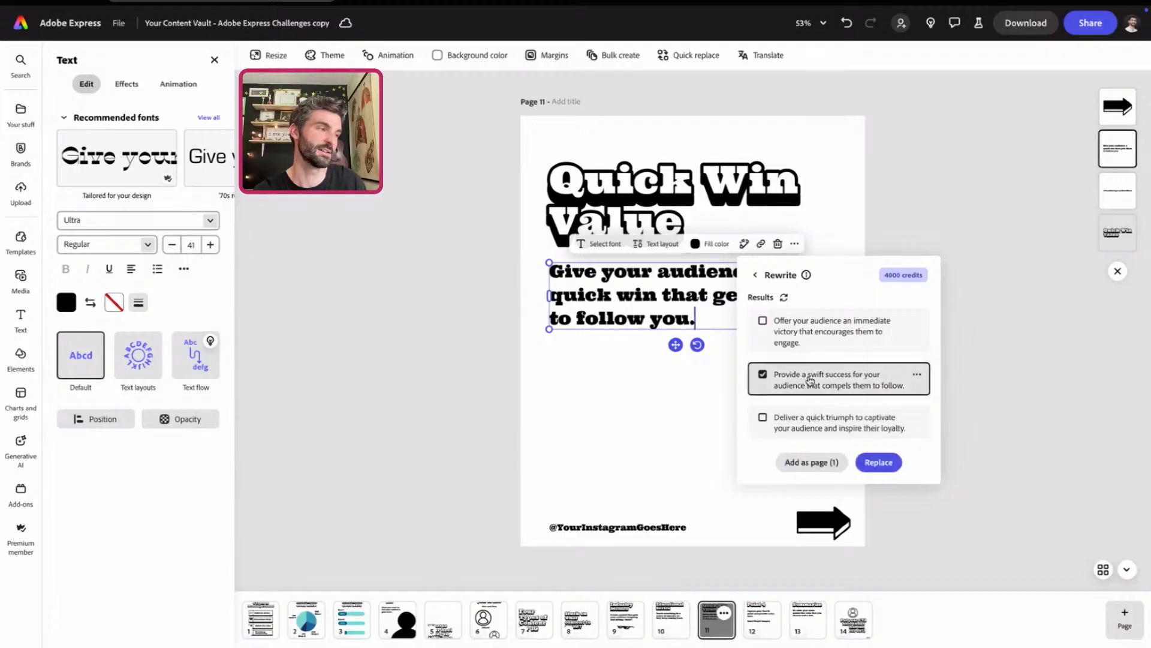
pyautogui.click(879, 464)
pyautogui.moveTo(676, 347); pyautogui.dragTo(676, 352)
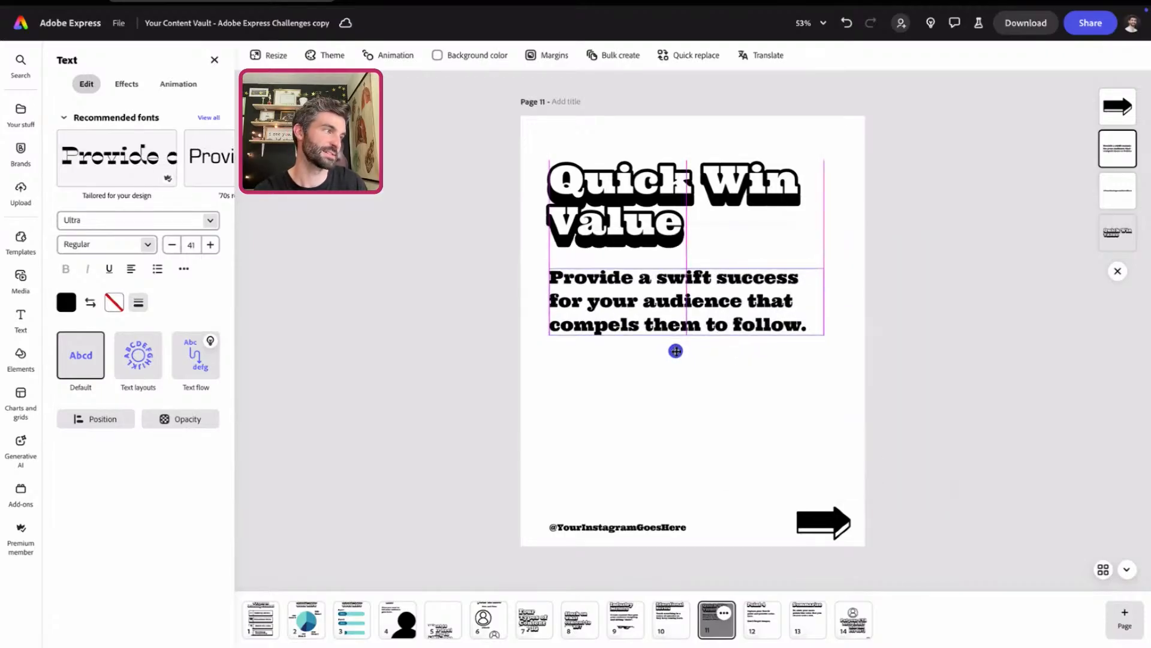
# - Replace the "Point 4" heading on page 12 with "Non-Fancy Storytelling"
pyautogui.click(759, 624)
pyautogui.click(648, 190)
pyautogui.doubleClick(647, 189)
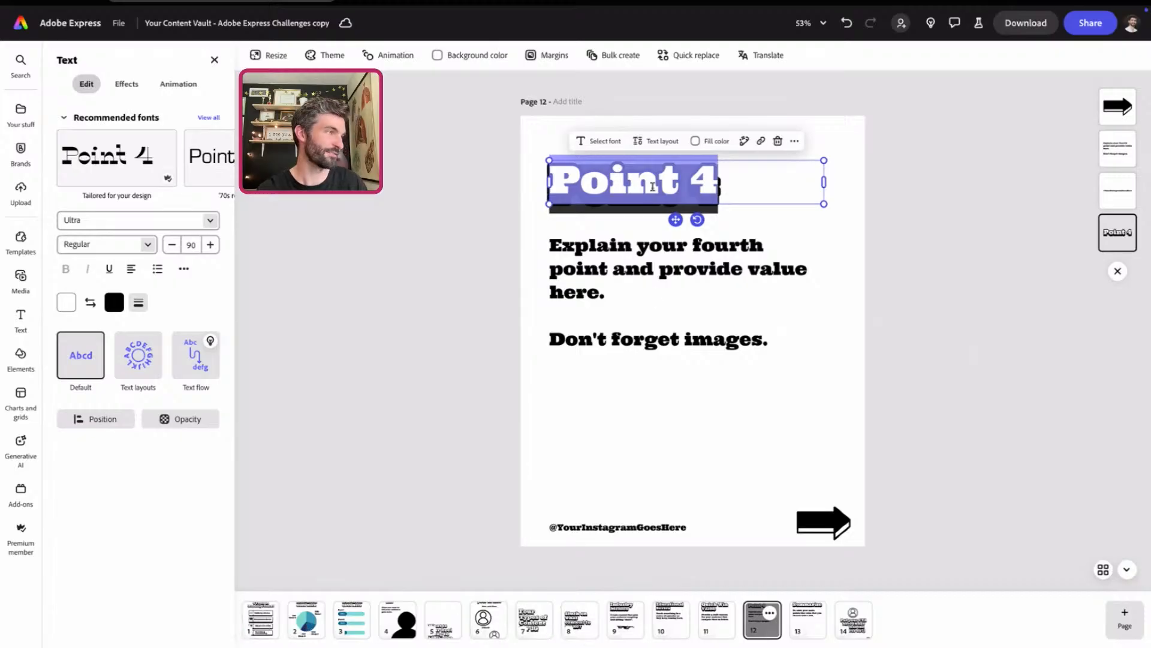
pyautogui.write('No')
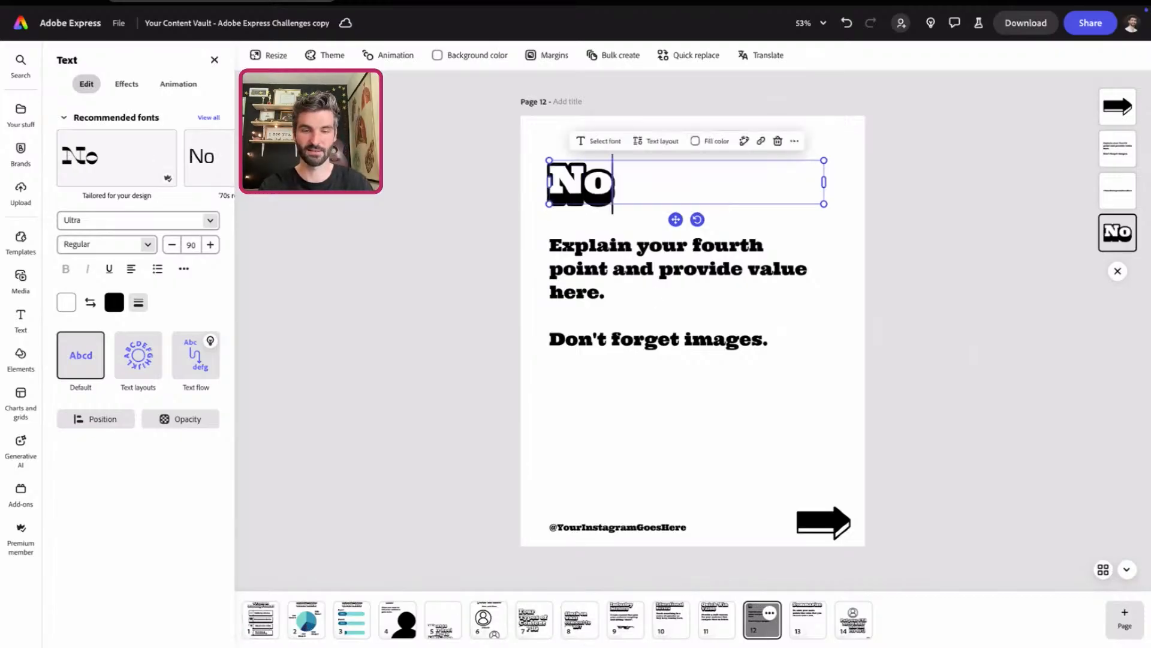
pyautogui.write('n-Fancy')
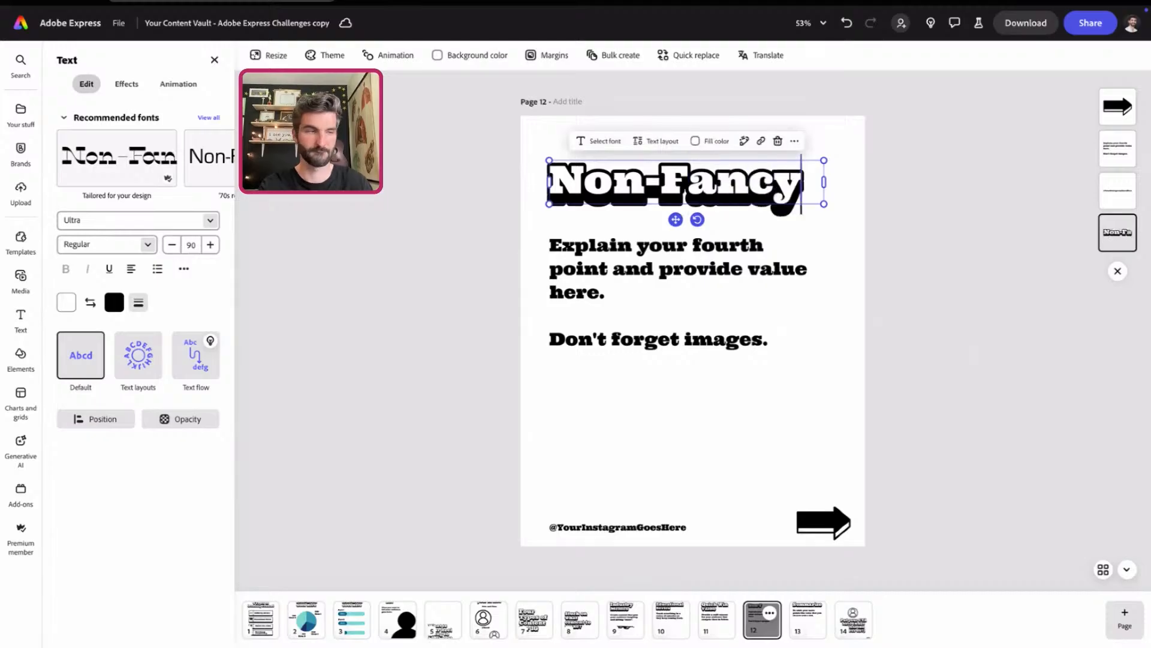
pyautogui.write(' Storytelling')
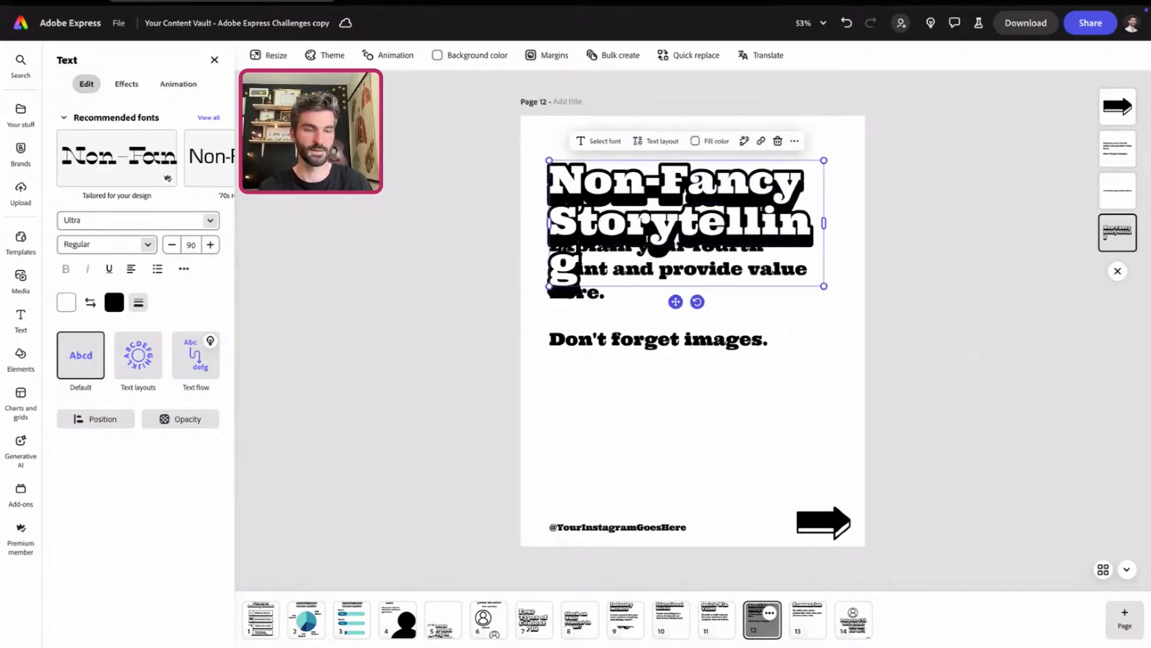
# - Reduce the font size of the whole page 12 heading to 67 so "Storytelling" fits on one line
pyautogui.hotkey('ctrl', 'a')
pyautogui.click(172, 245)
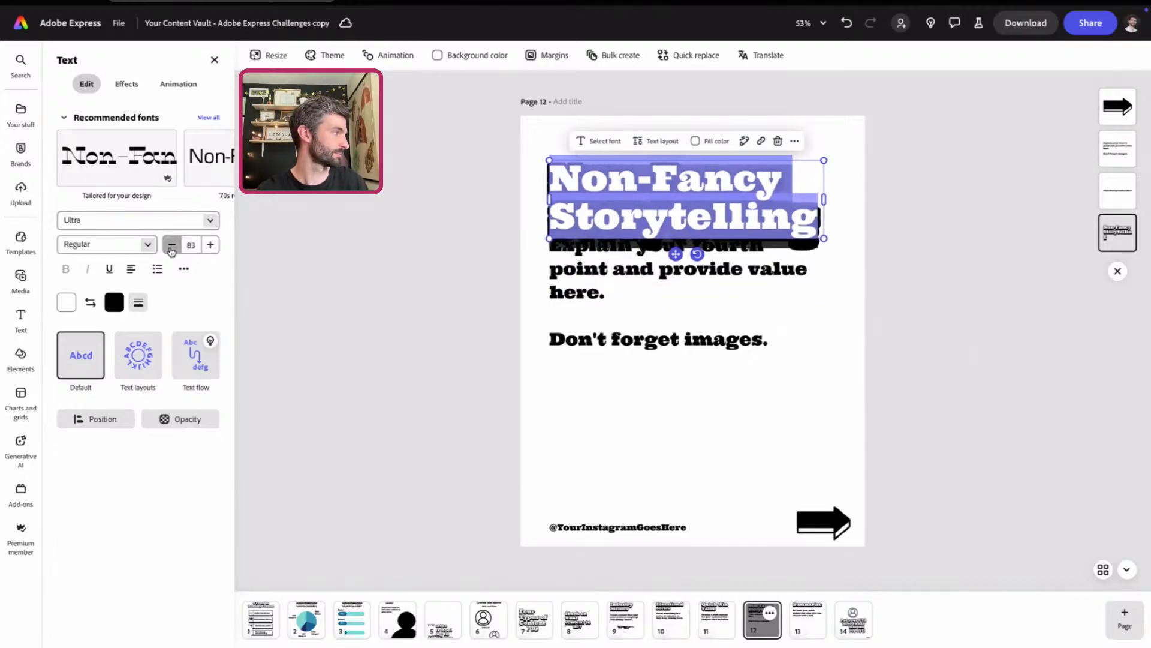
pyautogui.click(171, 244)
pyautogui.click(171, 245)
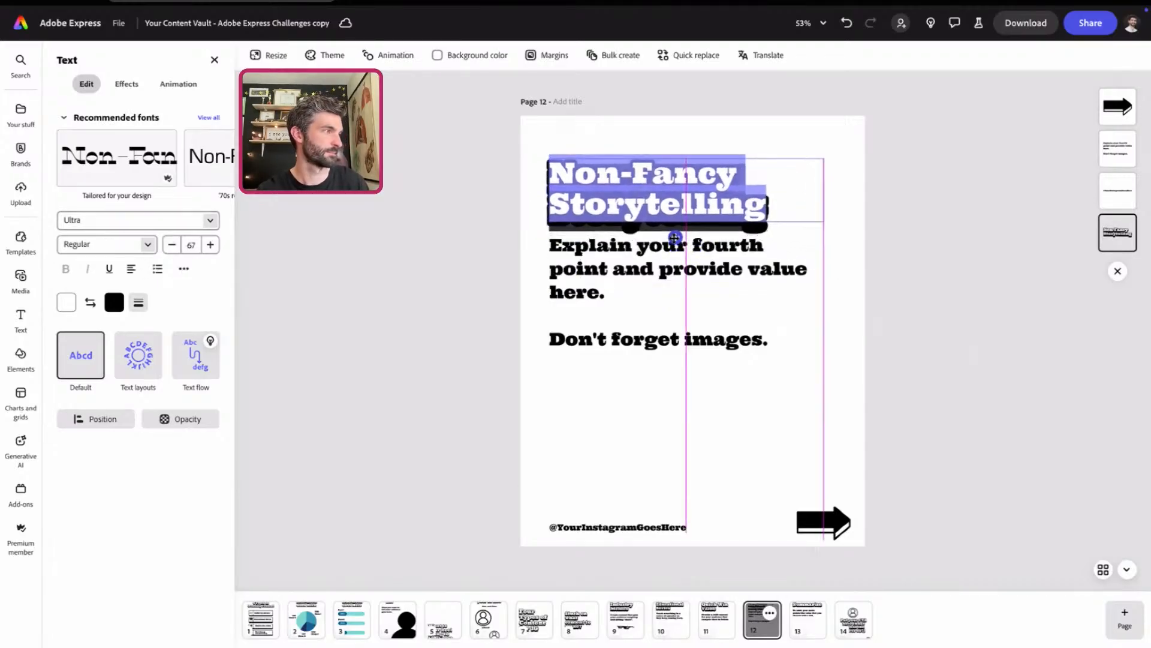
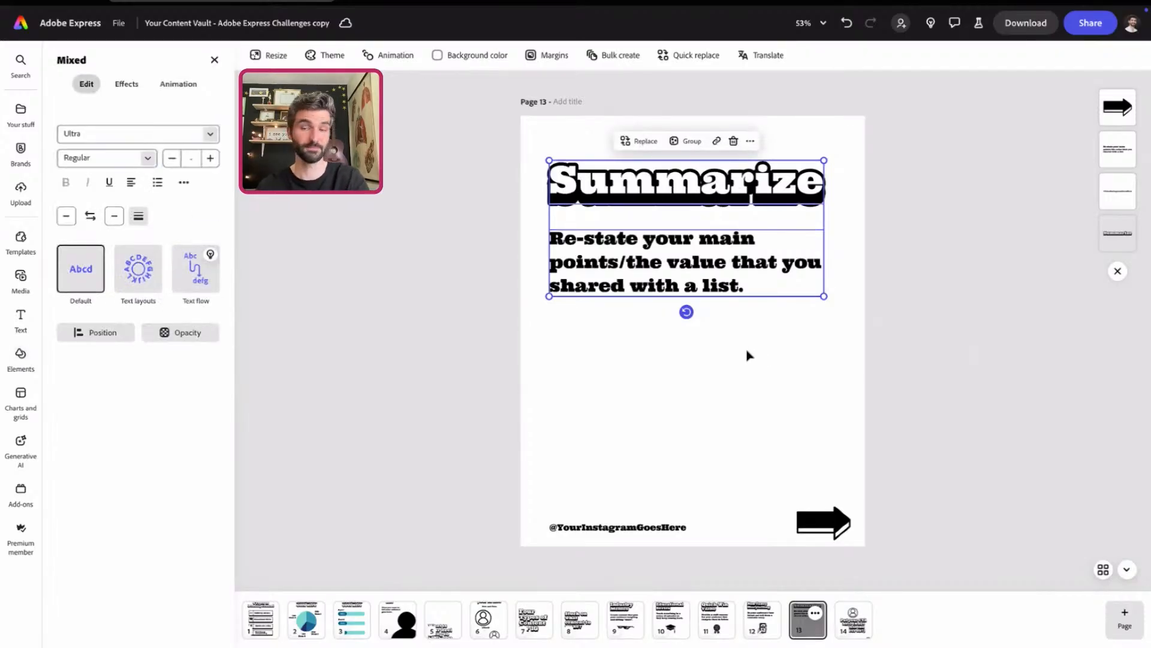
# - Replace page 13's heading and body text with a copy of page 1's four content-type rows, moved slightly up
pyautogui.press('Delete')
pyautogui.click(261, 620)
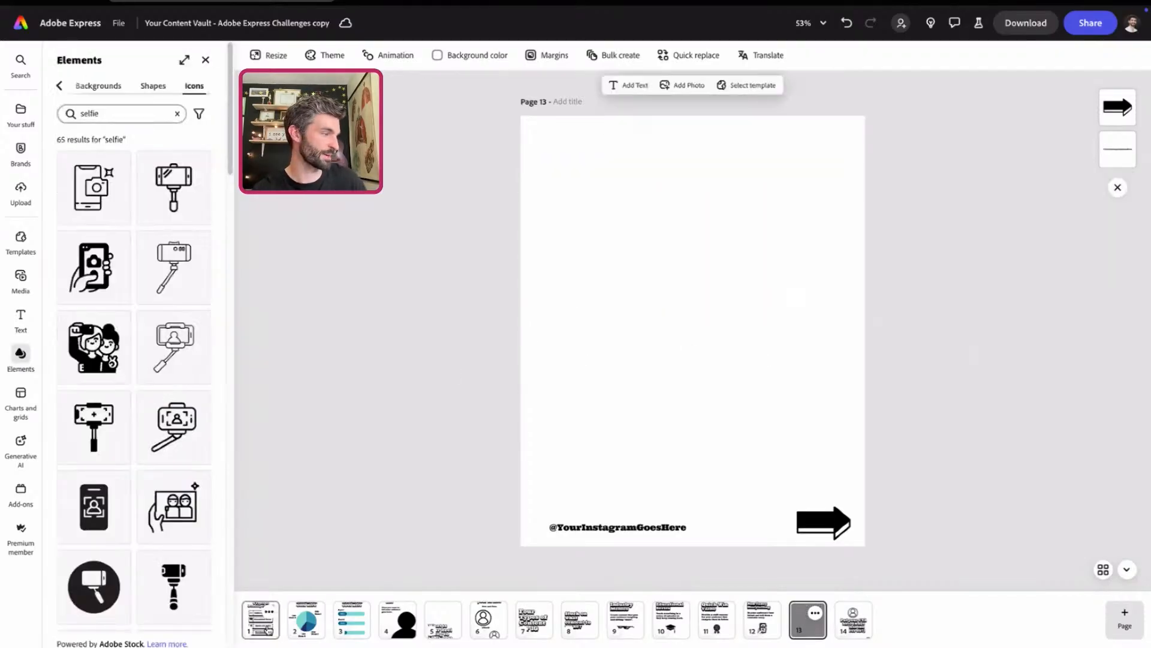
pyautogui.moveTo(496, 226); pyautogui.dragTo(885, 507)
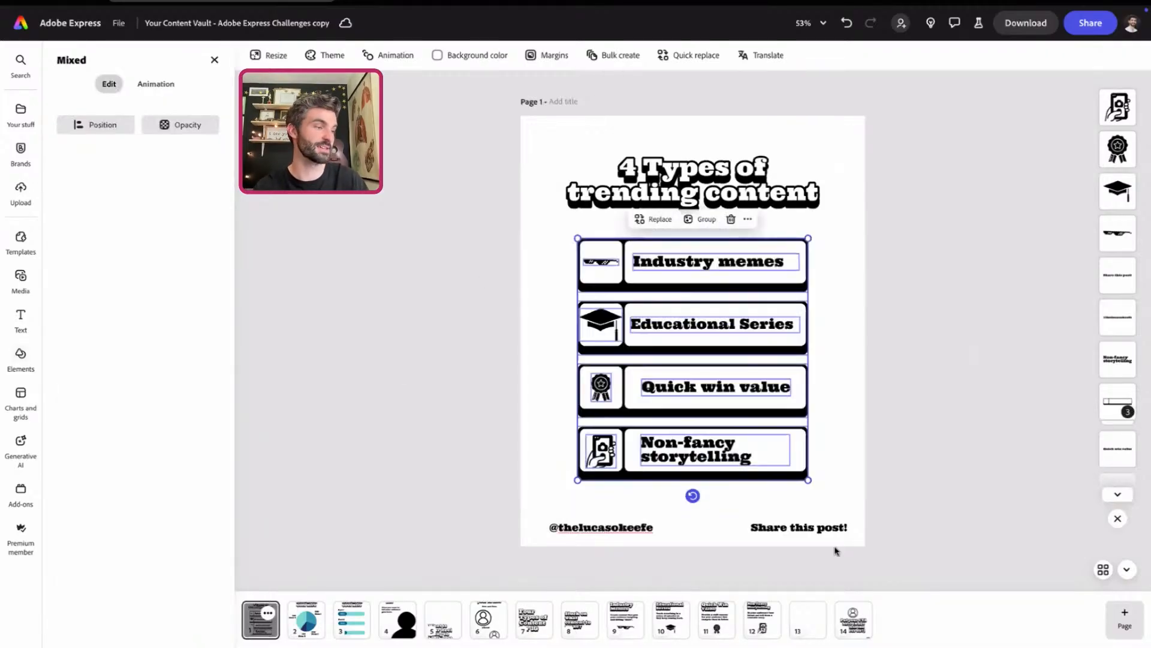
pyautogui.click(802, 627)
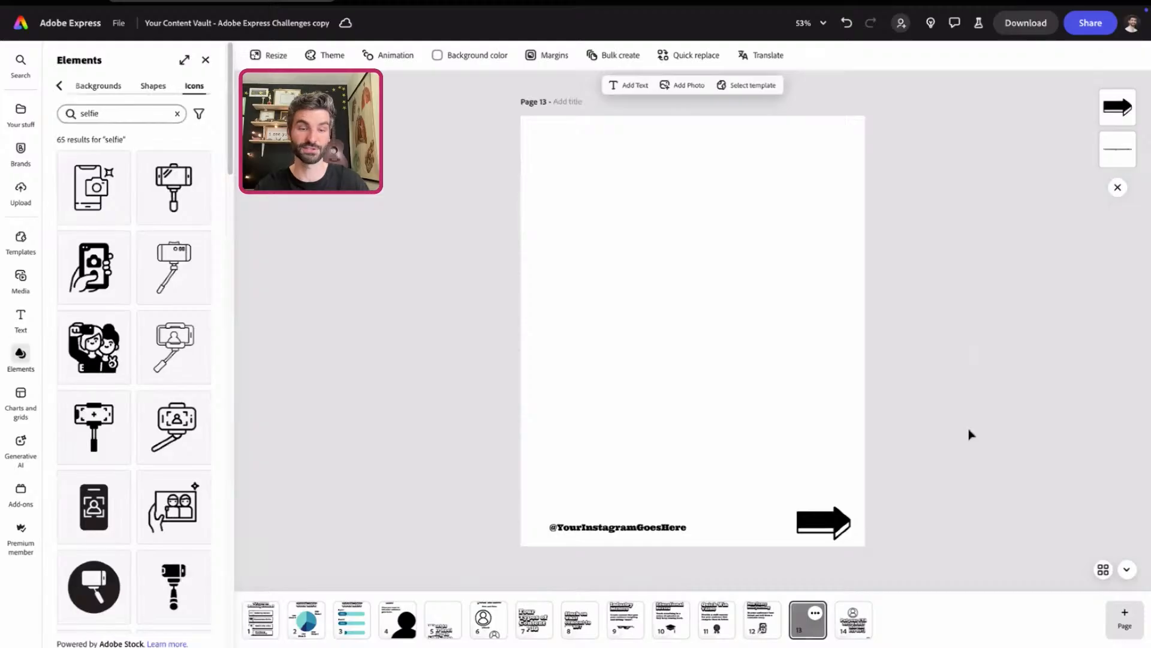
pyautogui.hotkey('ctrl', 'v')
pyautogui.moveTo(689, 386); pyautogui.dragTo(695, 345)
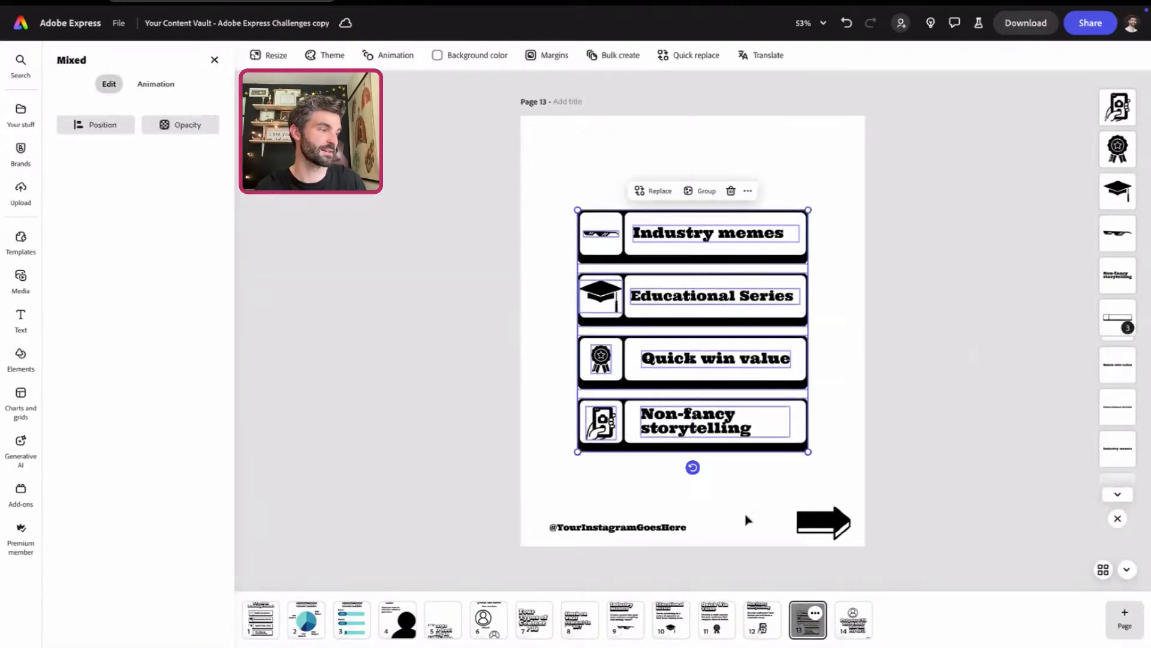
# - Copy page 12's heading onto page 13 and change its text to "Don't Forget:"
pyautogui.click(763, 621)
pyautogui.click(656, 195)
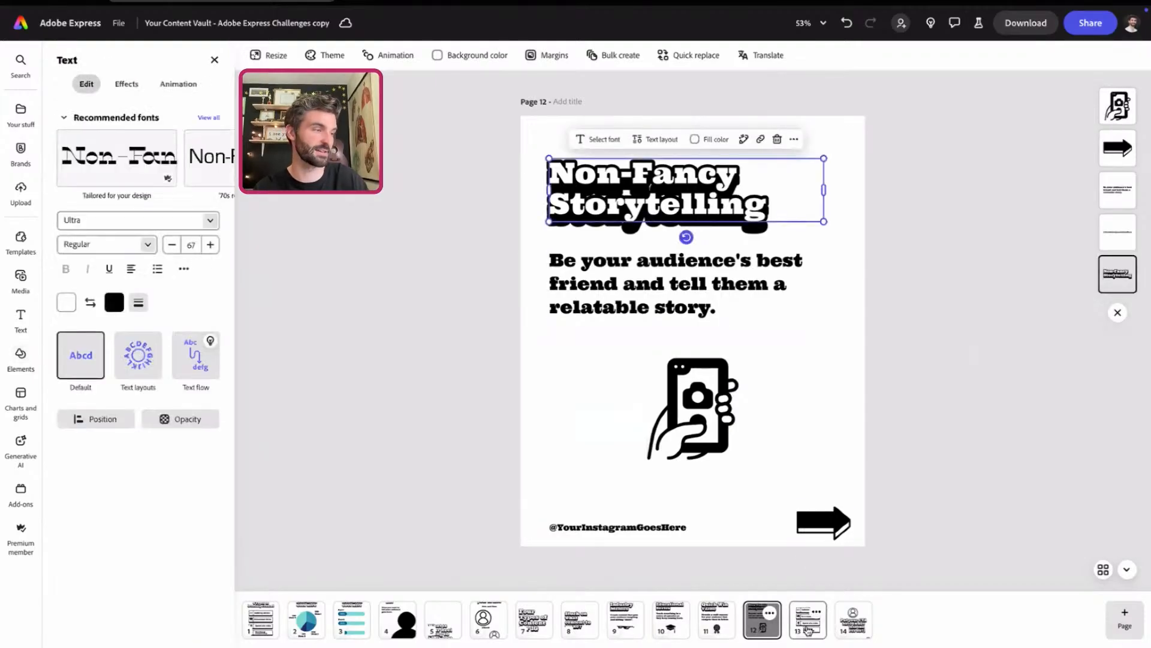
pyautogui.click(808, 621)
pyautogui.hotkey('ctrl', 'v')
pyautogui.doubleClick(628, 184)
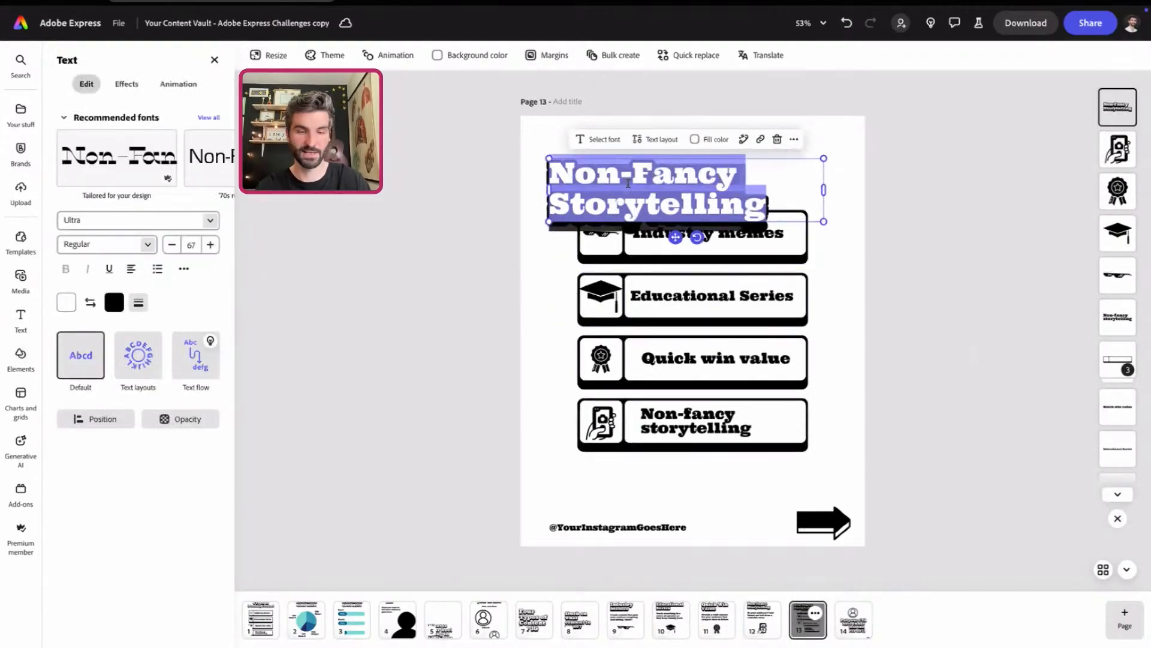
pyautogui.write("Don't Forg")
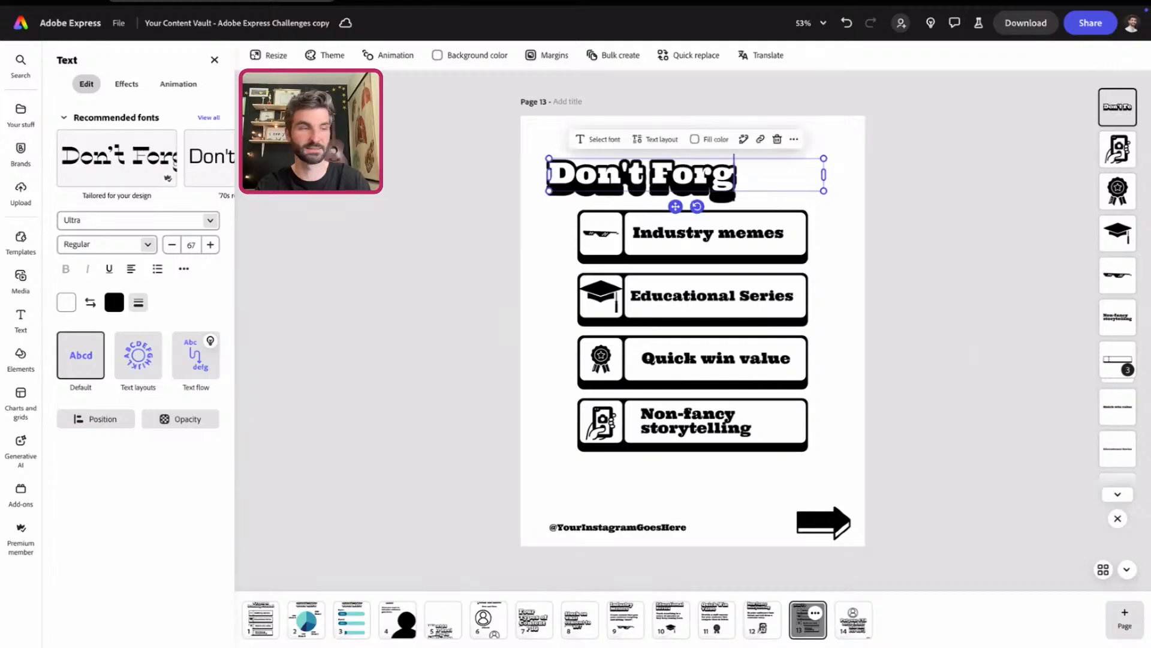
pyautogui.write('et:')
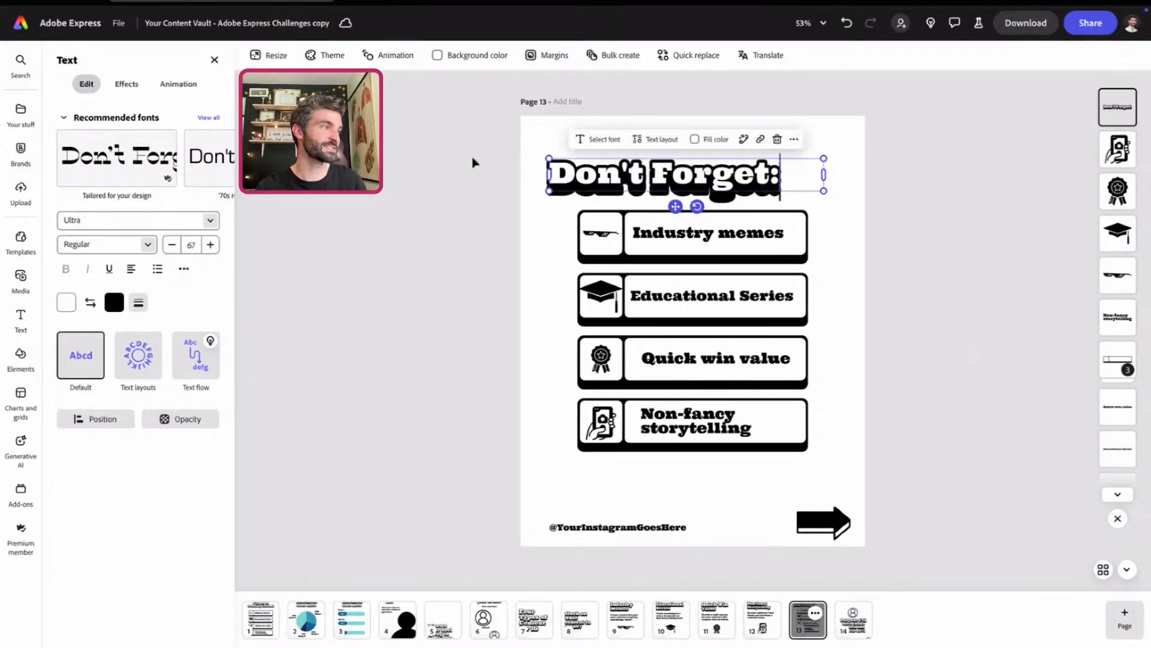
# - Move page 13's heading and four content-type rows together slightly down
pyautogui.moveTo(471, 152); pyautogui.dragTo(863, 491)
pyautogui.moveTo(759, 379); pyautogui.dragTo(759, 406)
pyautogui.click(897, 378)
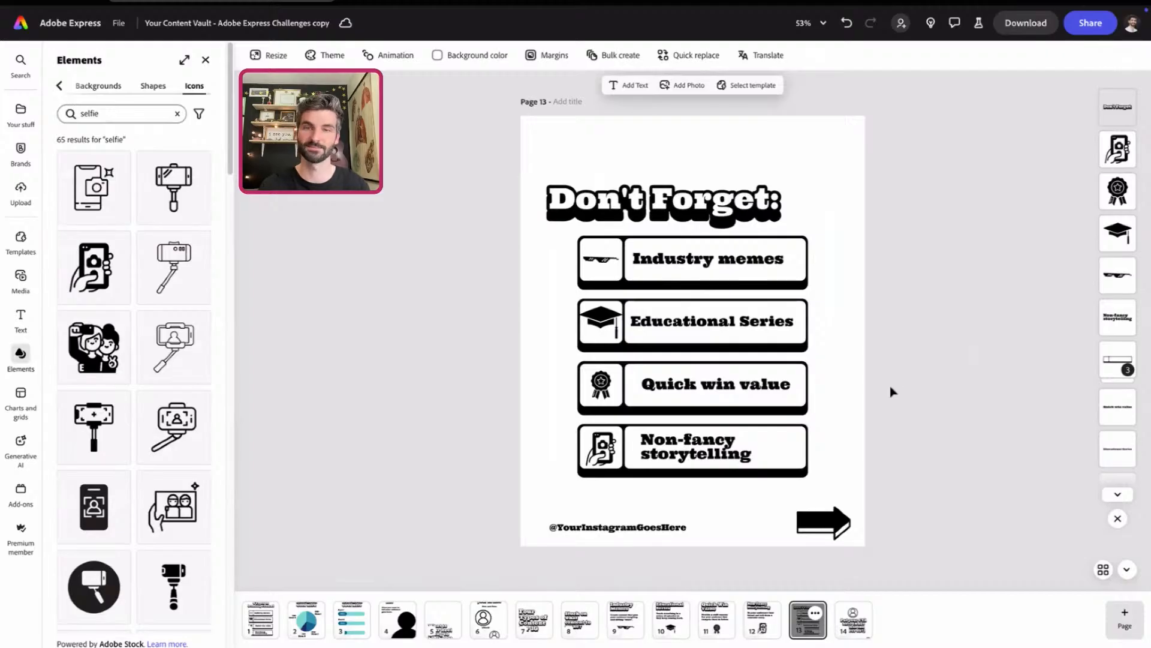
# - Replace the call-to-action placeholder on page 14 with "Save this and try out the content."
pyautogui.click(853, 619)
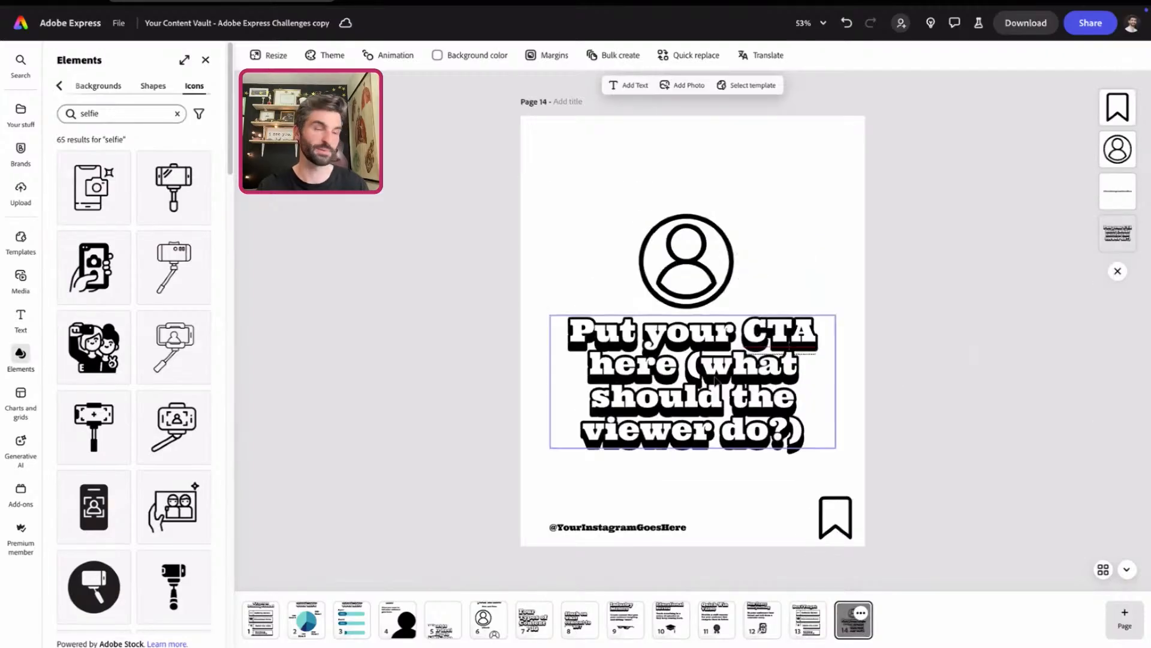
pyautogui.tripleClick(715, 380)
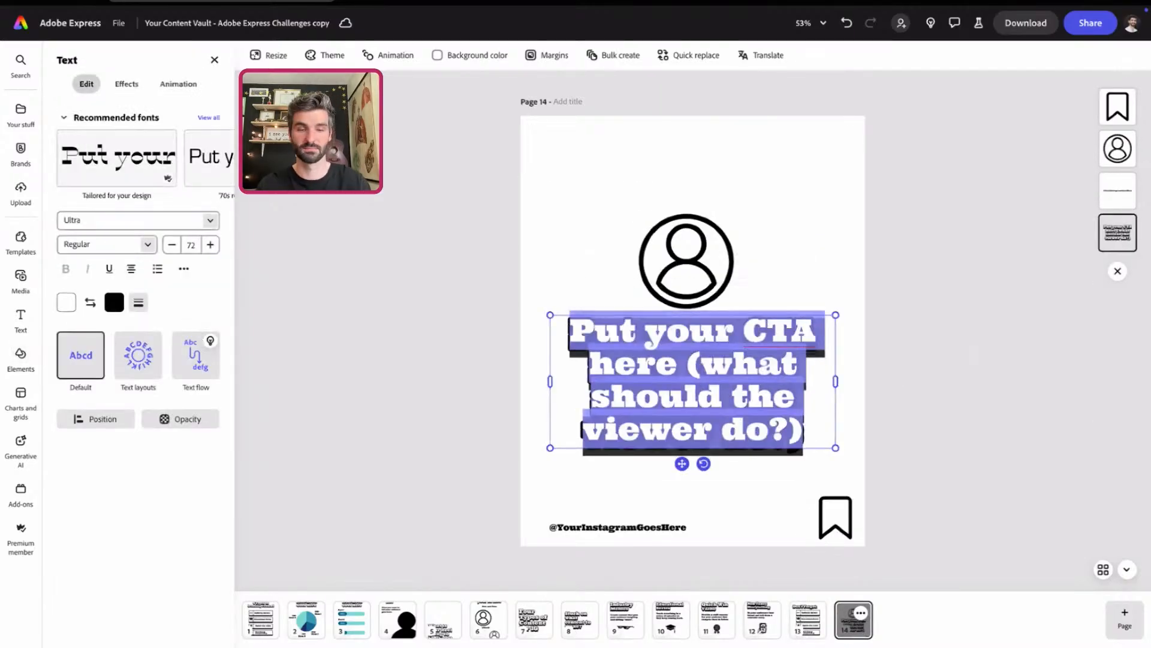
pyautogui.write('Save this and t')
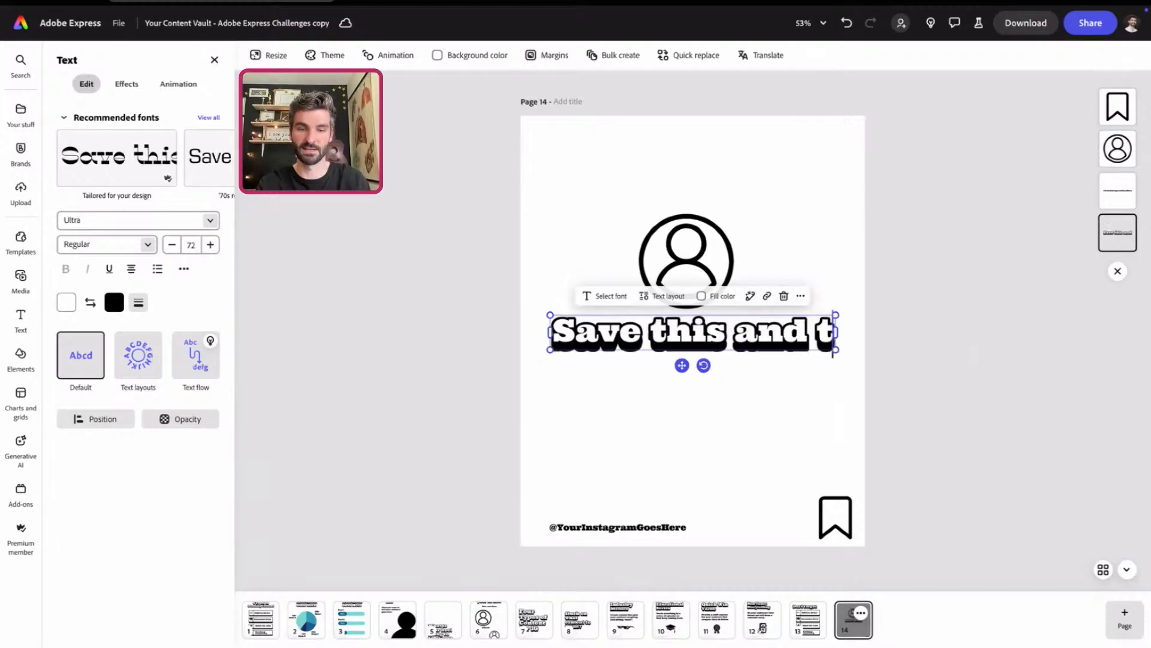
pyautogui.write('ry out the content.')
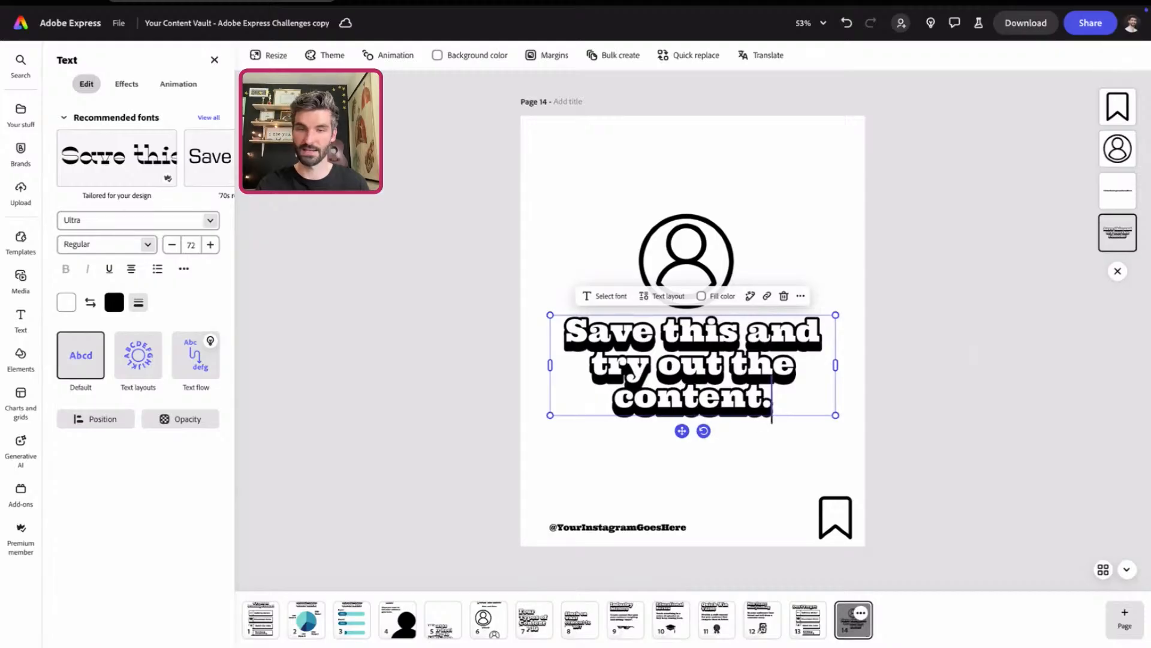
pyautogui.click(730, 479)
pyautogui.click(588, 197)
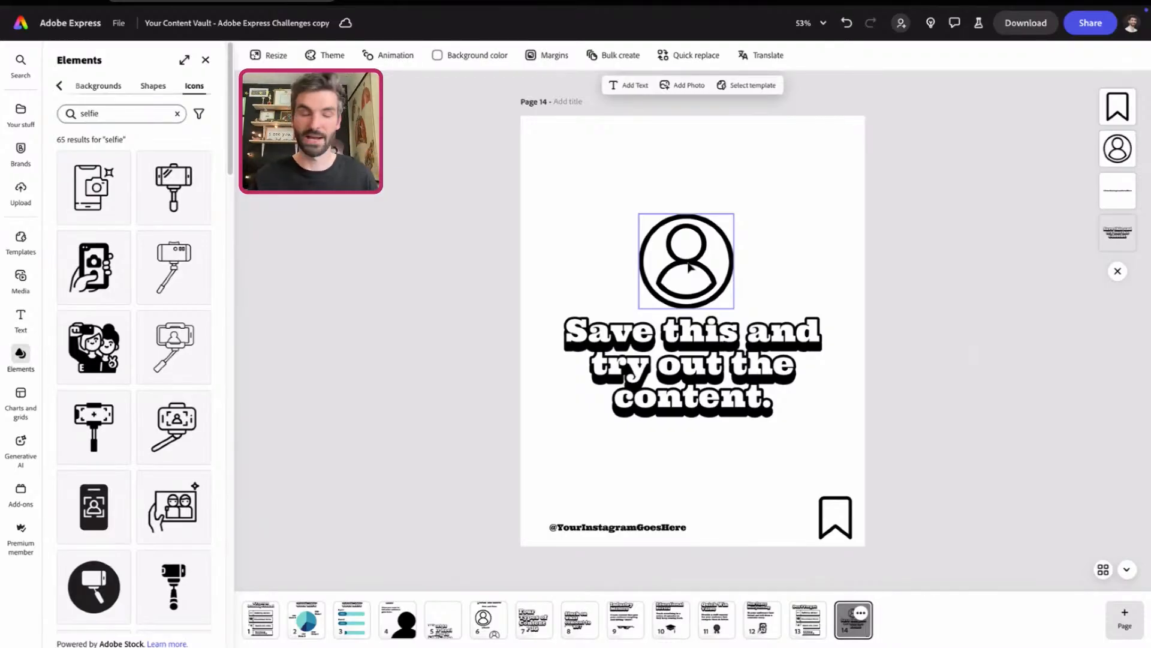
# - Review the Instagram handle text on page 14, the page 1 post, and carousel pages 7 to 14
pyautogui.click(645, 528)
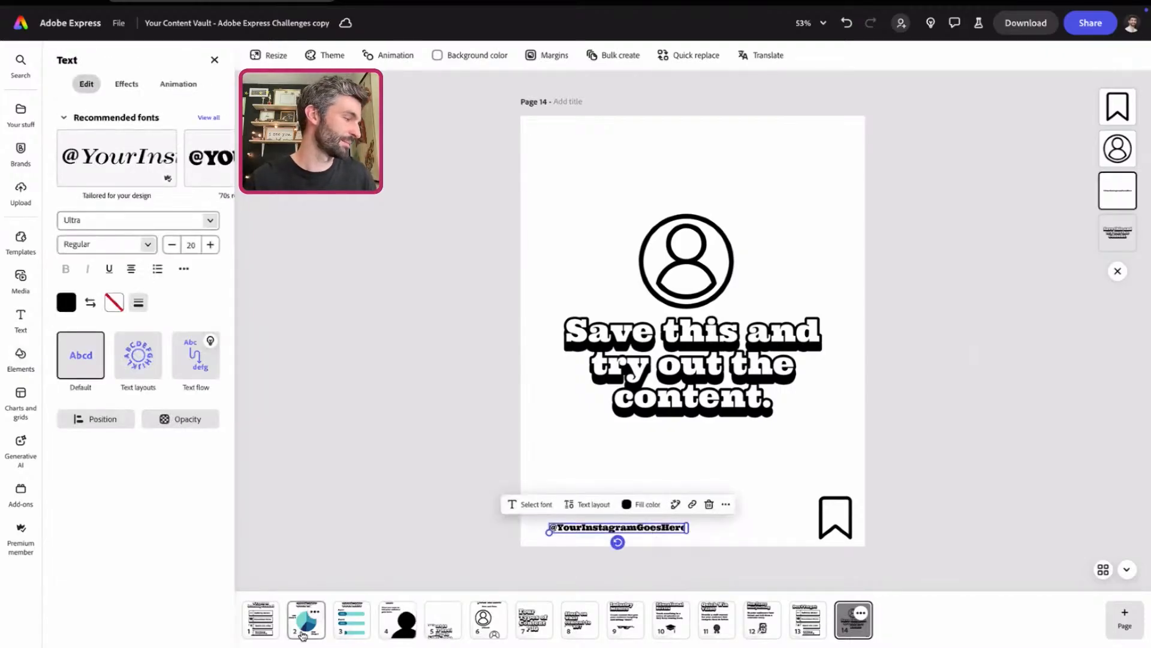
pyautogui.click(260, 626)
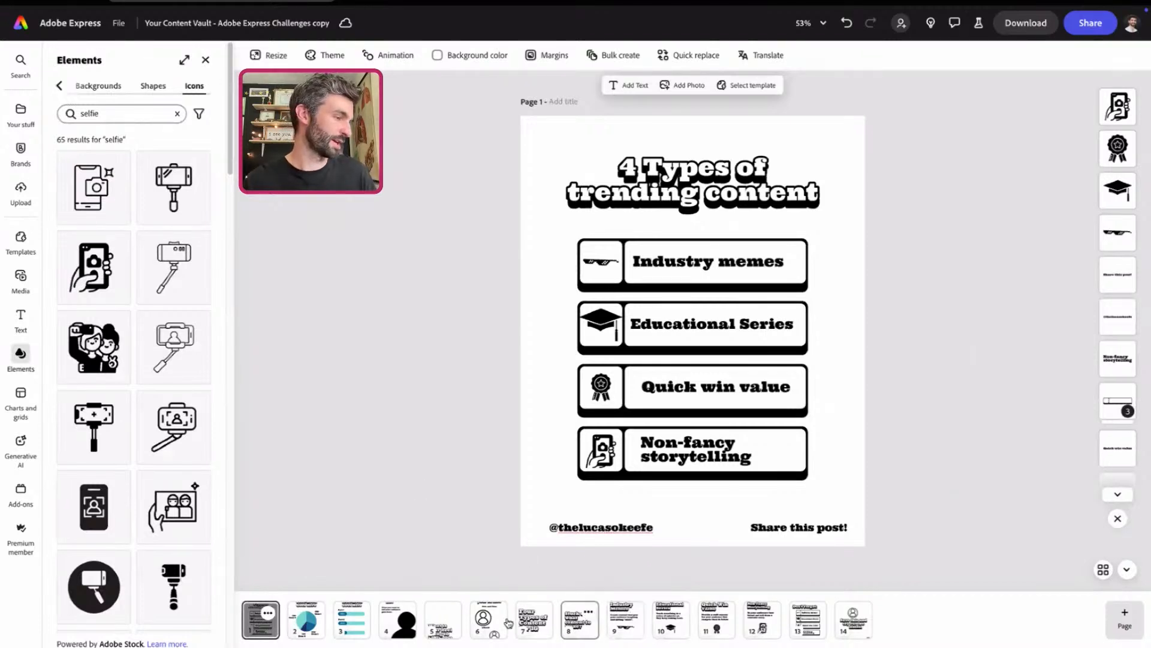
pyautogui.click(534, 623)
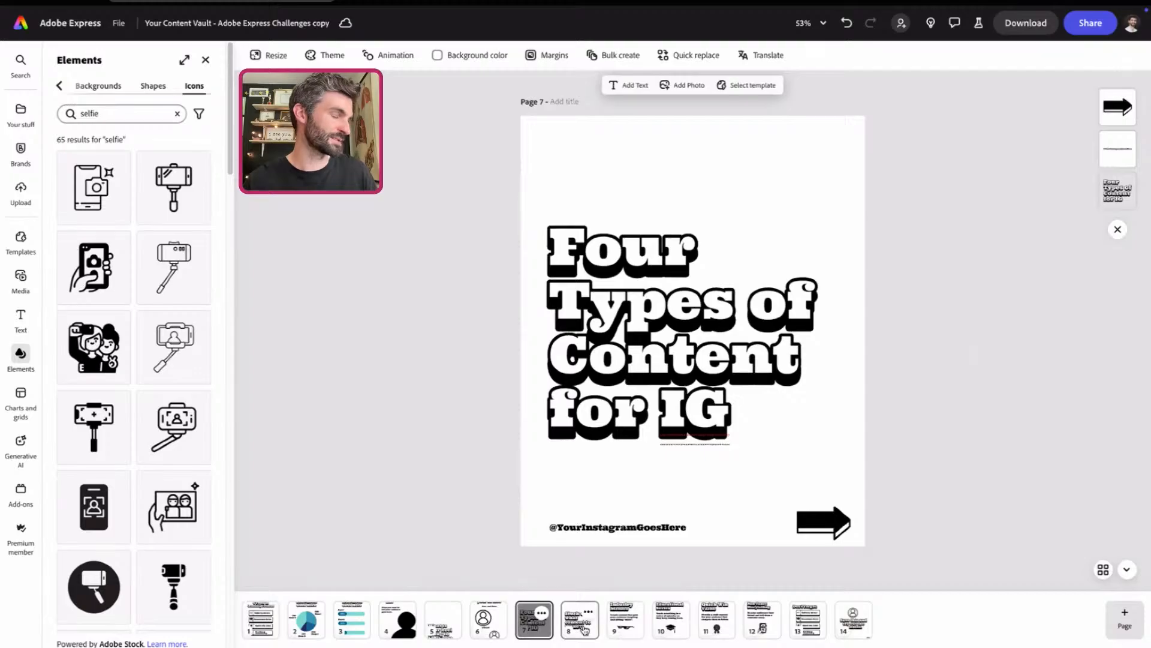
pyautogui.click(585, 628)
pyautogui.click(627, 627)
pyautogui.click(667, 624)
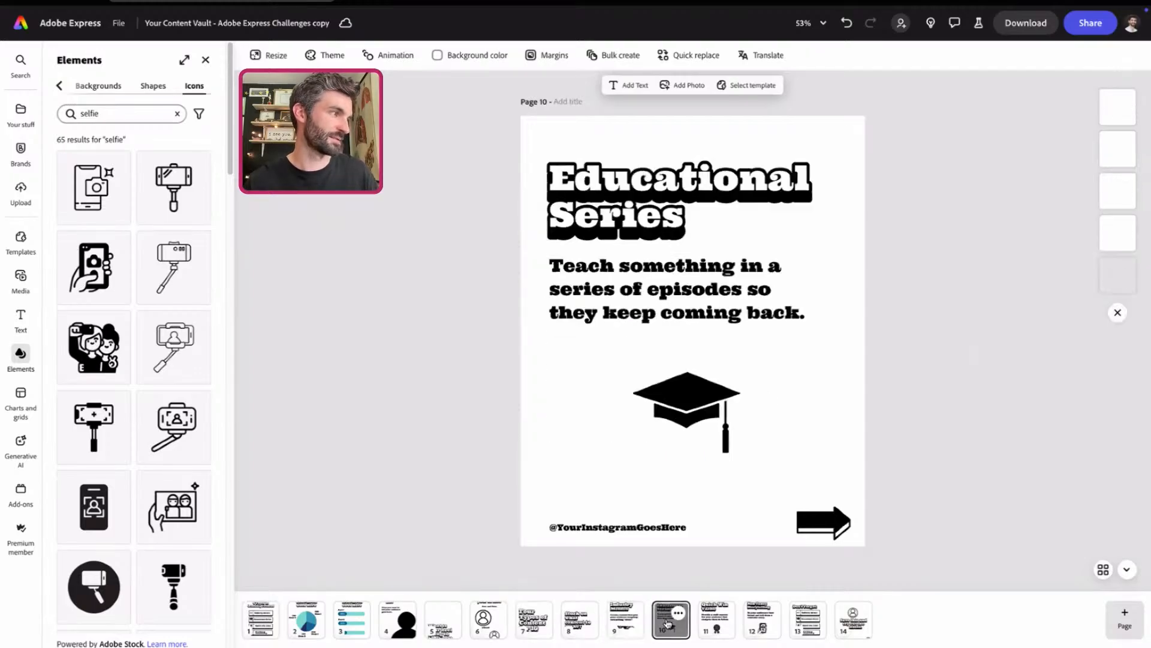
pyautogui.click(715, 623)
pyautogui.click(761, 623)
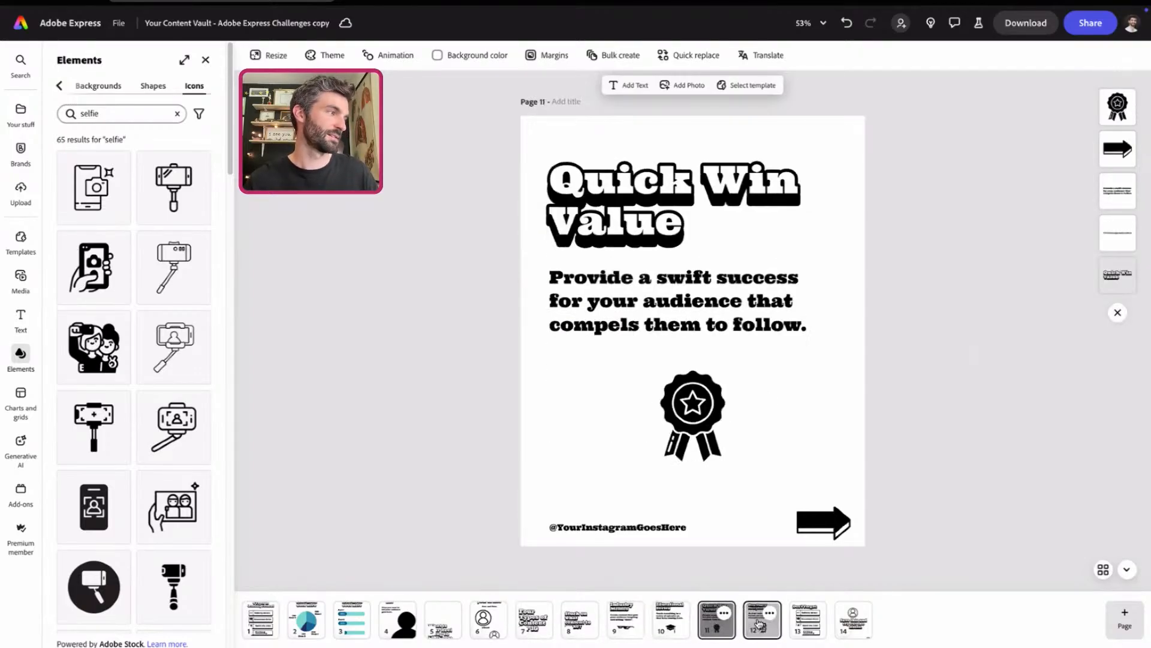
pyautogui.click(803, 627)
pyautogui.click(851, 626)
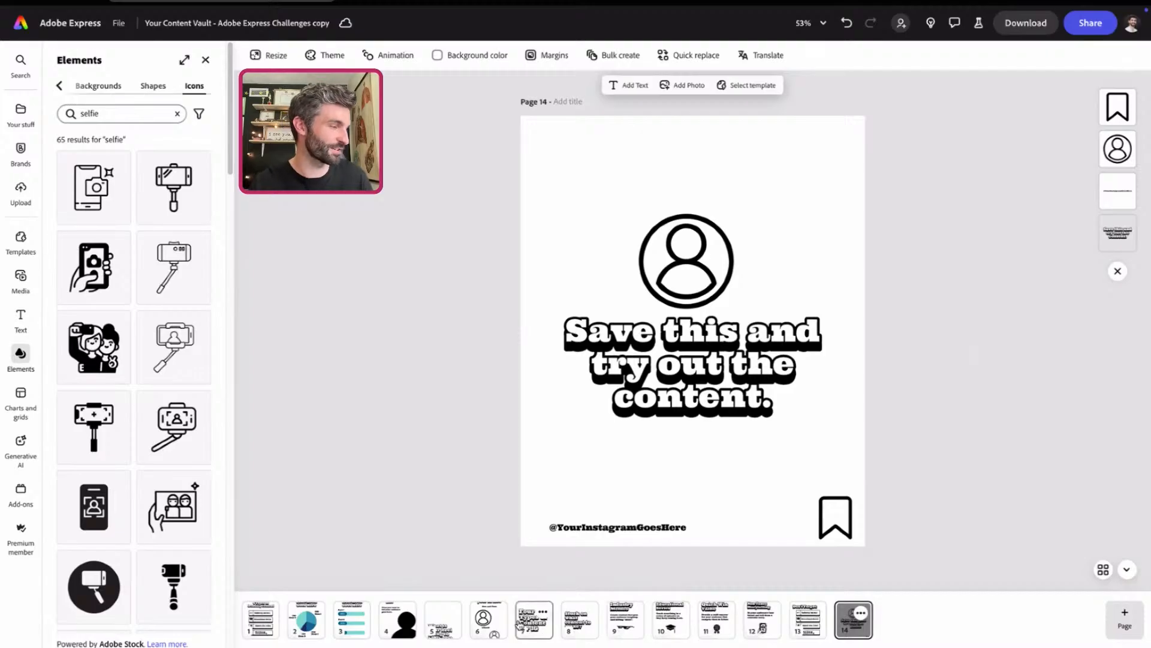
# - Replace the Reel cover placeholder on page 5 with "4 Types of trending content" and move the text slightly down
pyautogui.click(445, 630)
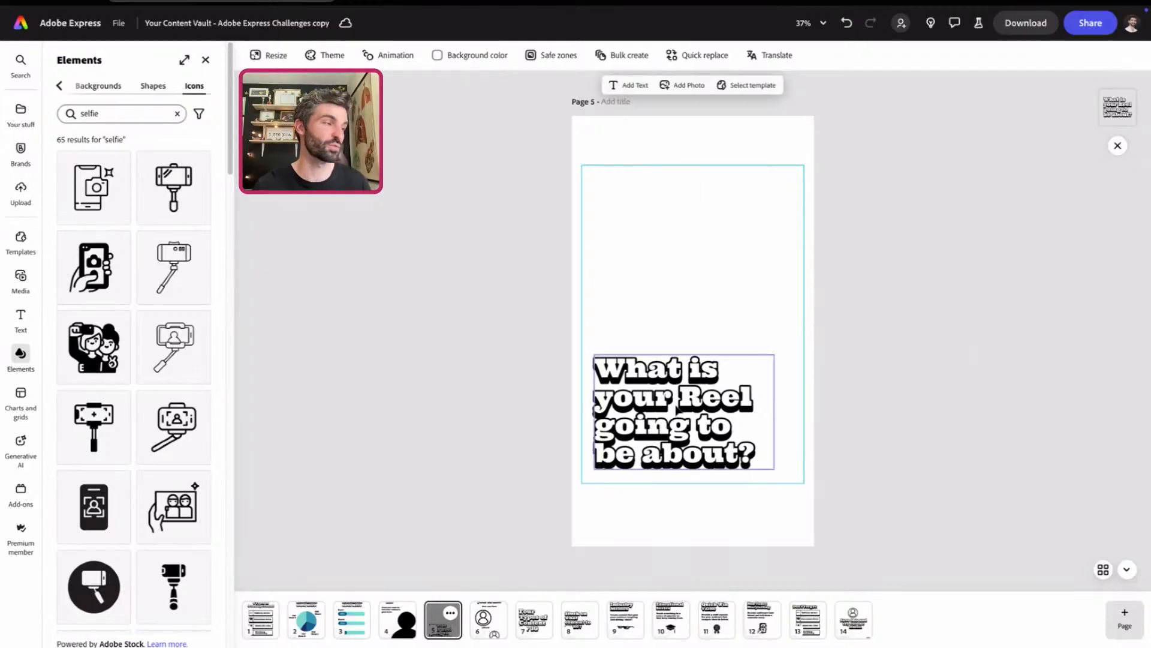
pyautogui.doubleClick(674, 433)
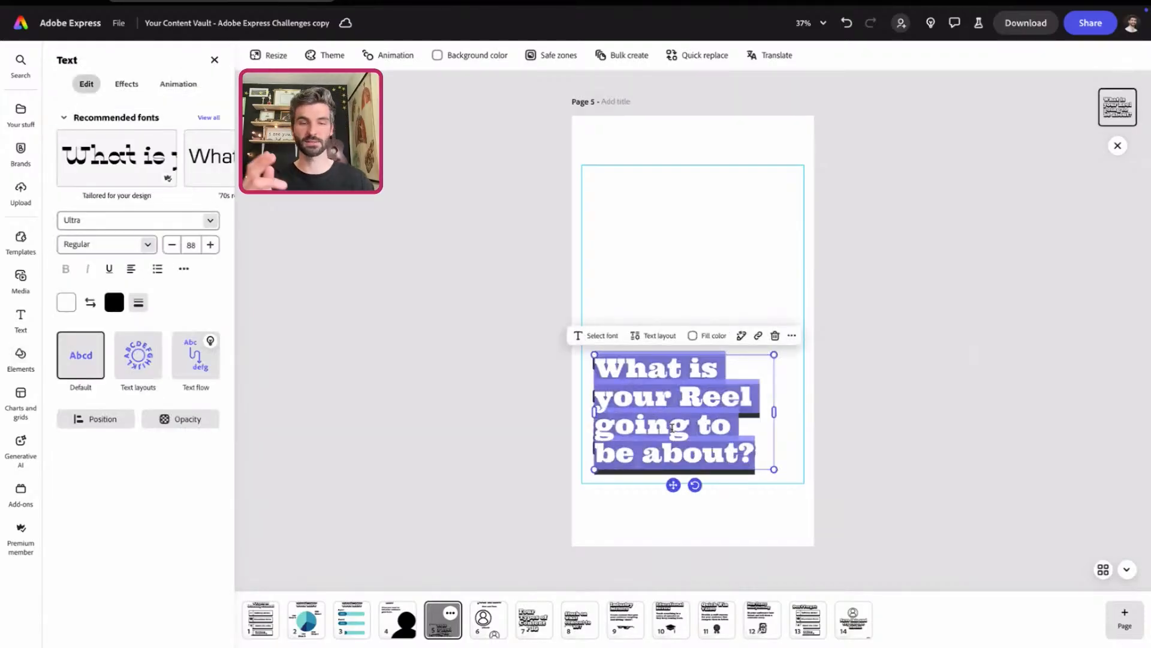
pyautogui.write('4 Types')
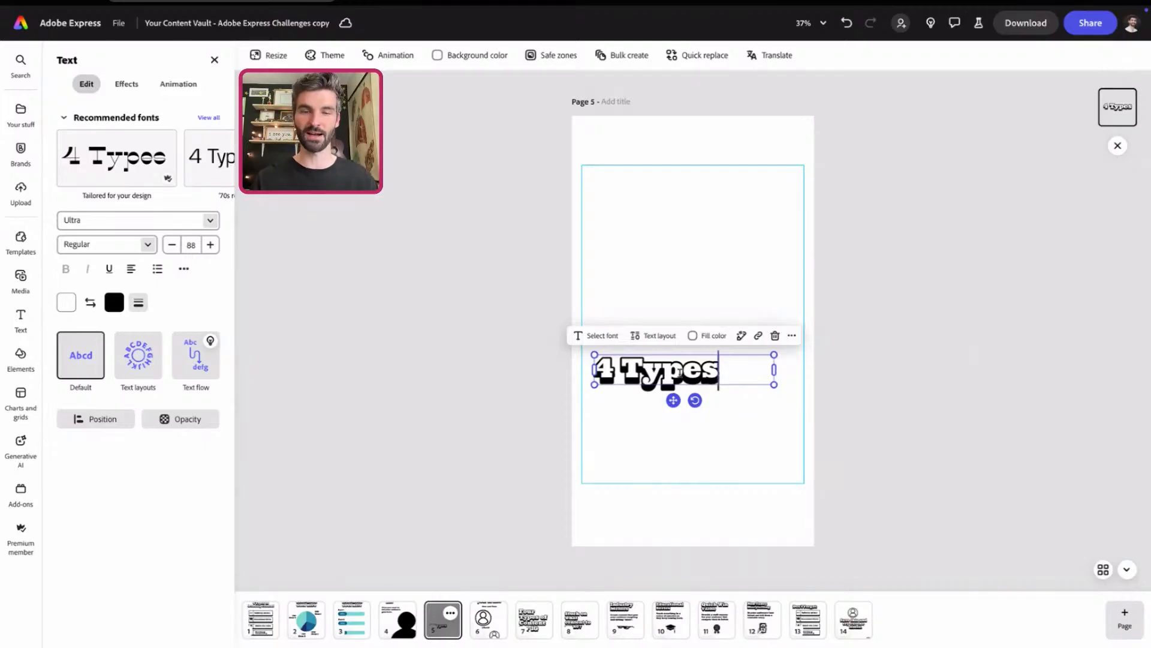
pyautogui.write('of tr')
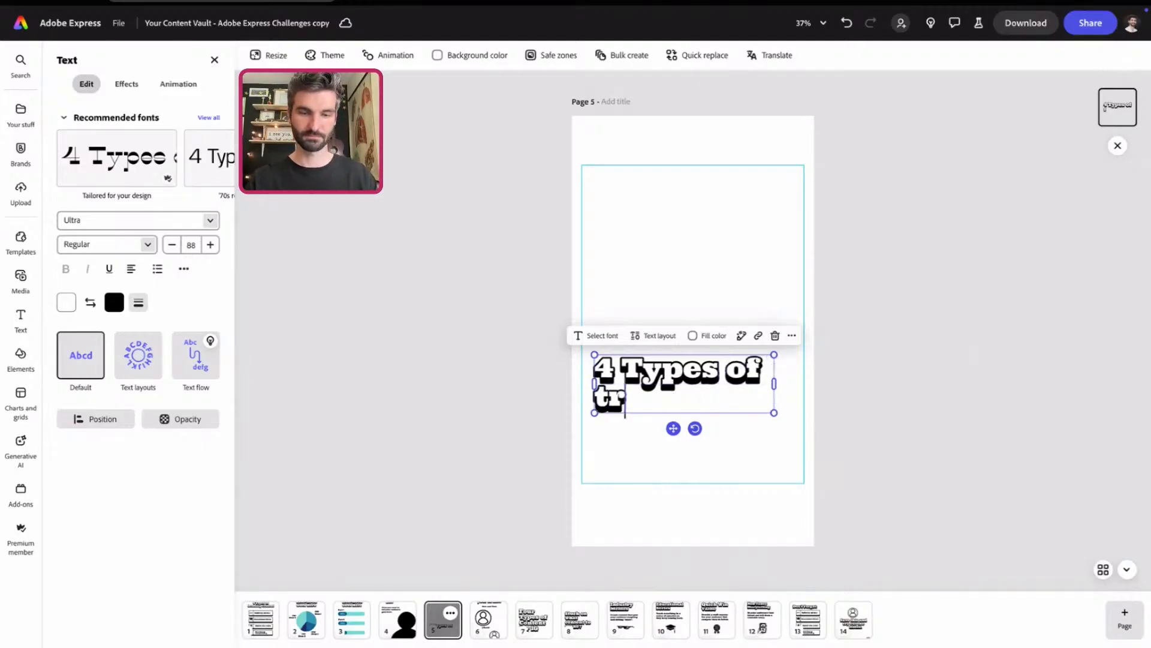
pyautogui.write('ending content')
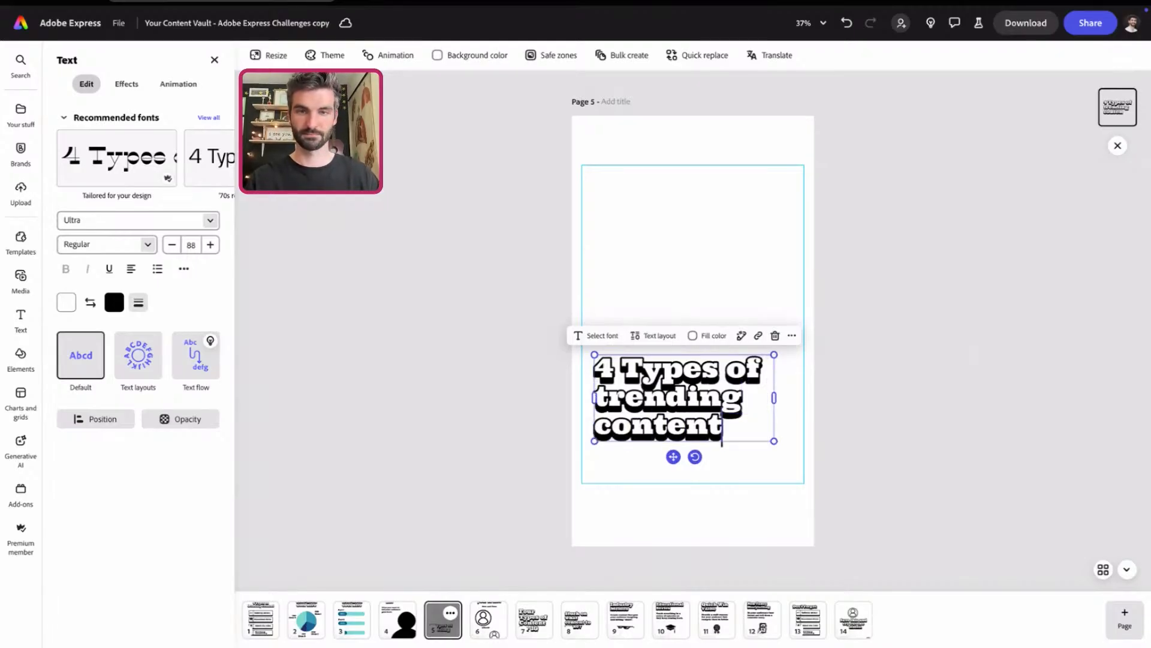
pyautogui.moveTo(674, 457); pyautogui.dragTo(671, 463)
pyautogui.click(683, 248)
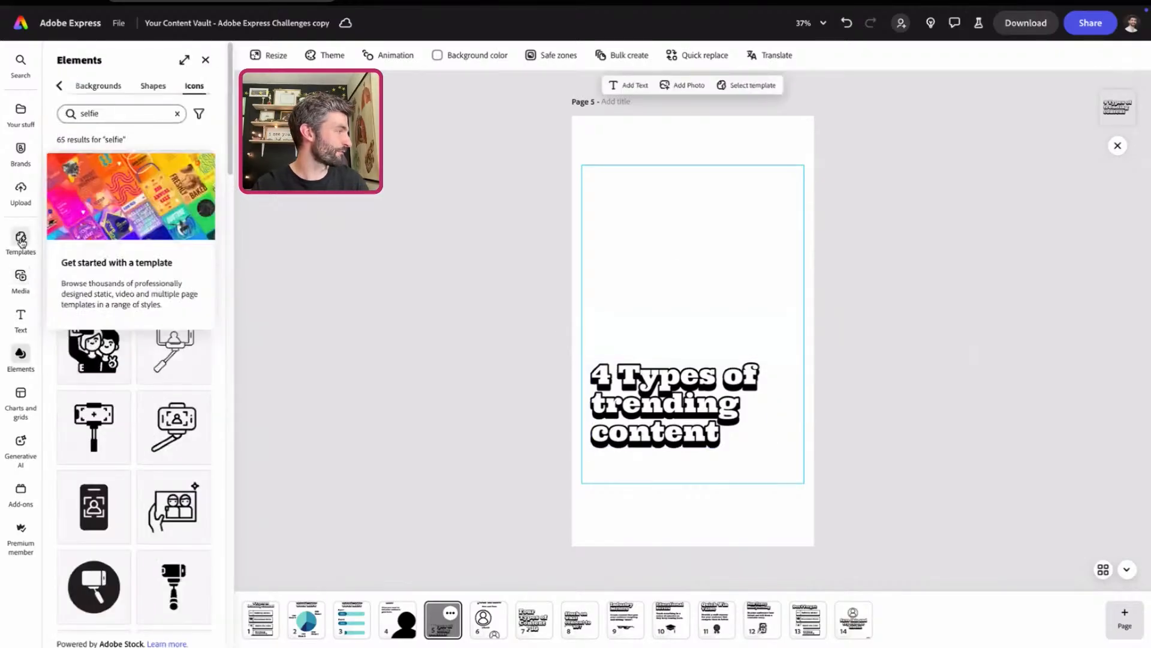
# - Insert the photo of the standing man in a blue shirt from the personal content brand's assets above page 5's title
pyautogui.click(22, 154)
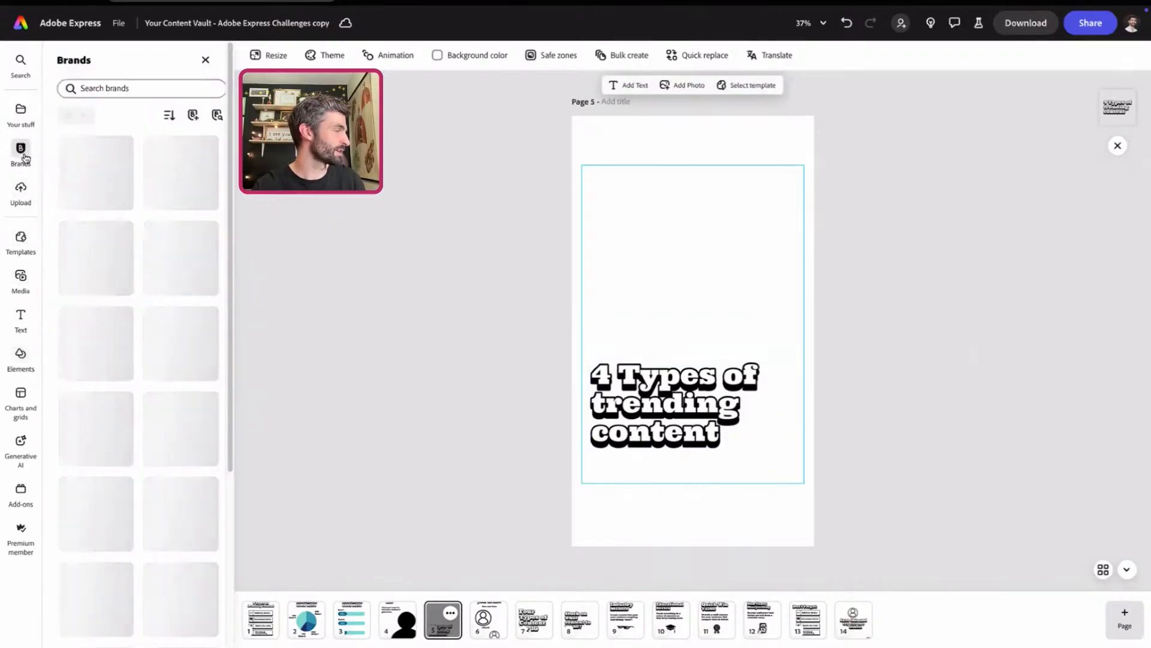
pyautogui.click(99, 162)
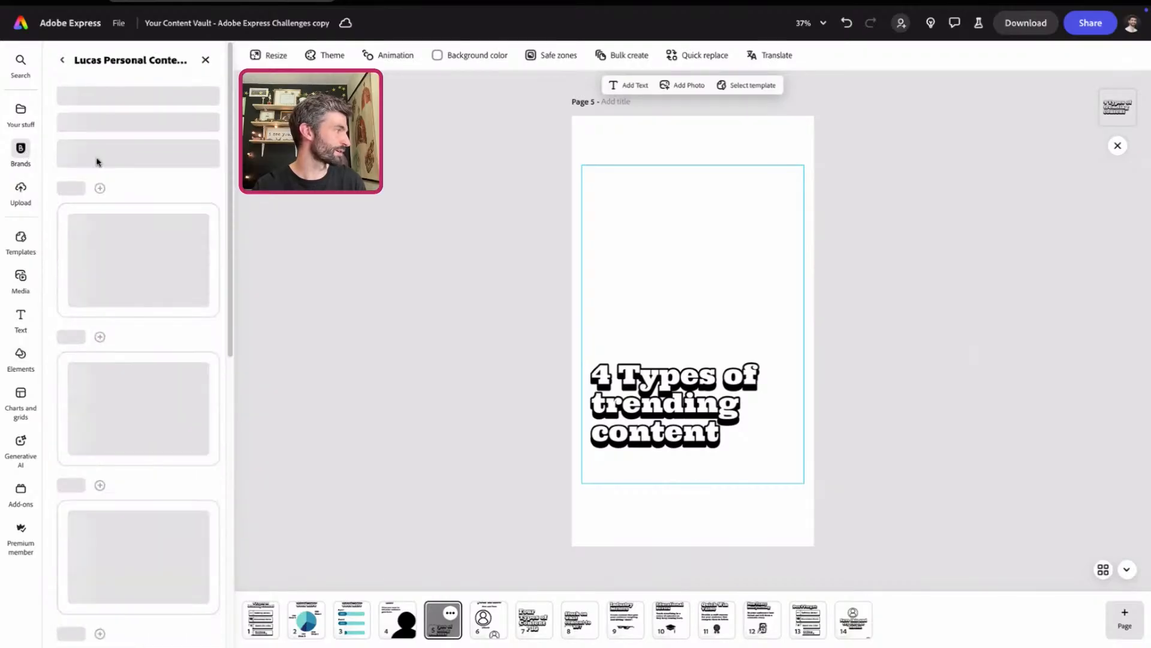
pyautogui.scroll(-2, 219, 412)
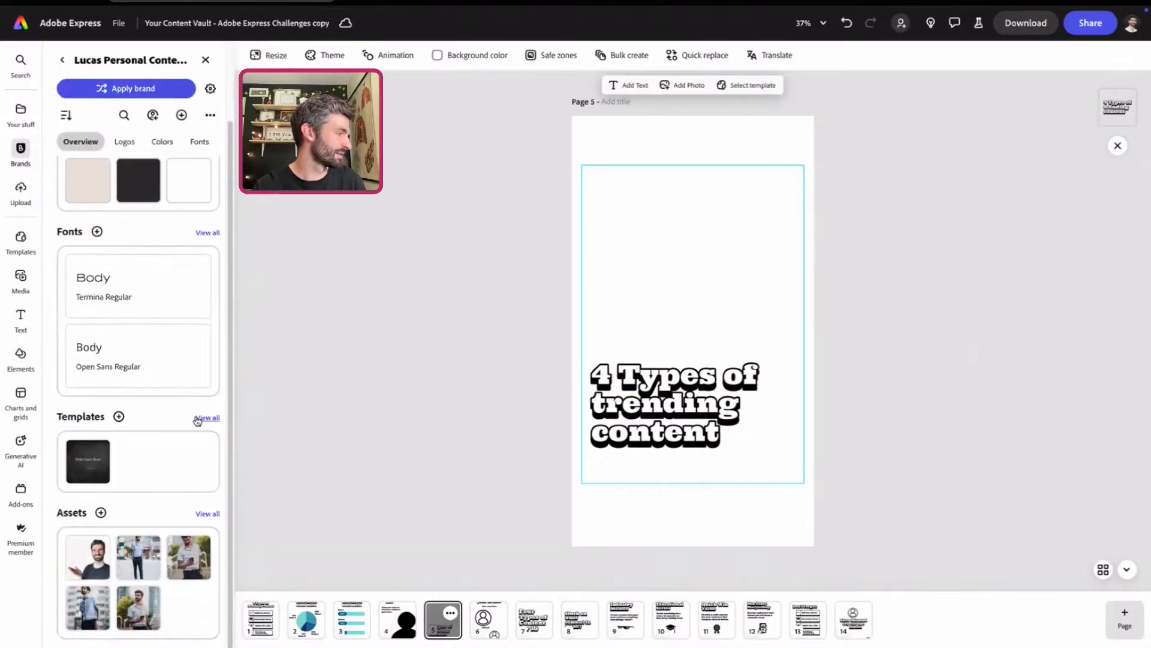
pyautogui.click(88, 607)
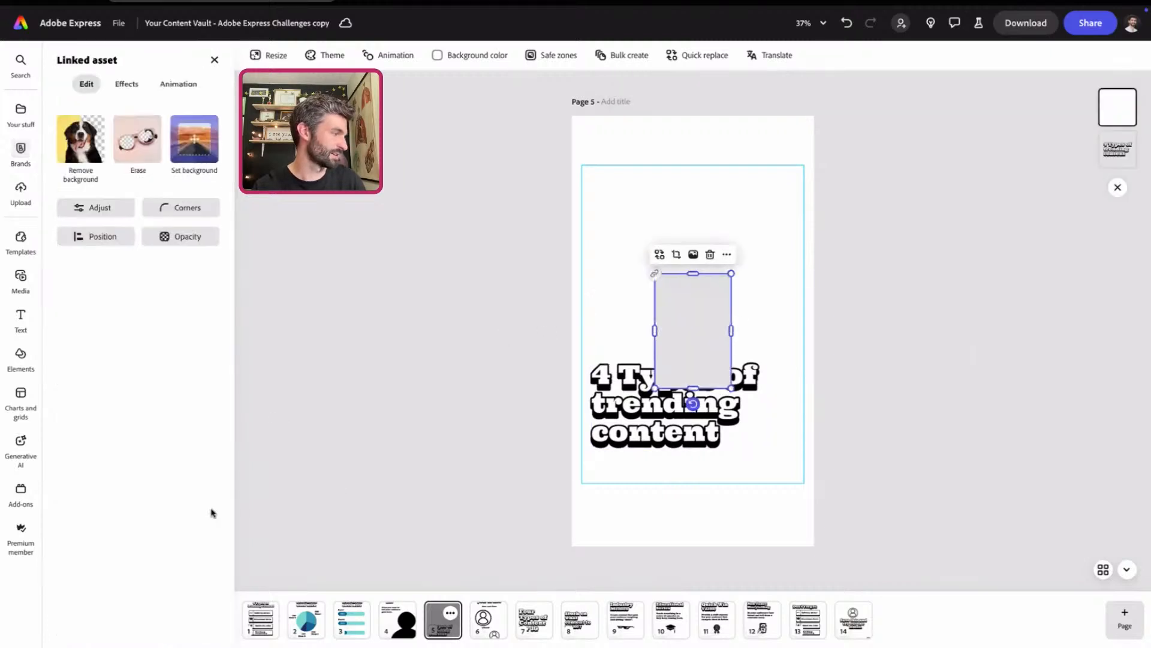
pyautogui.moveTo(693, 316); pyautogui.dragTo(667, 266)
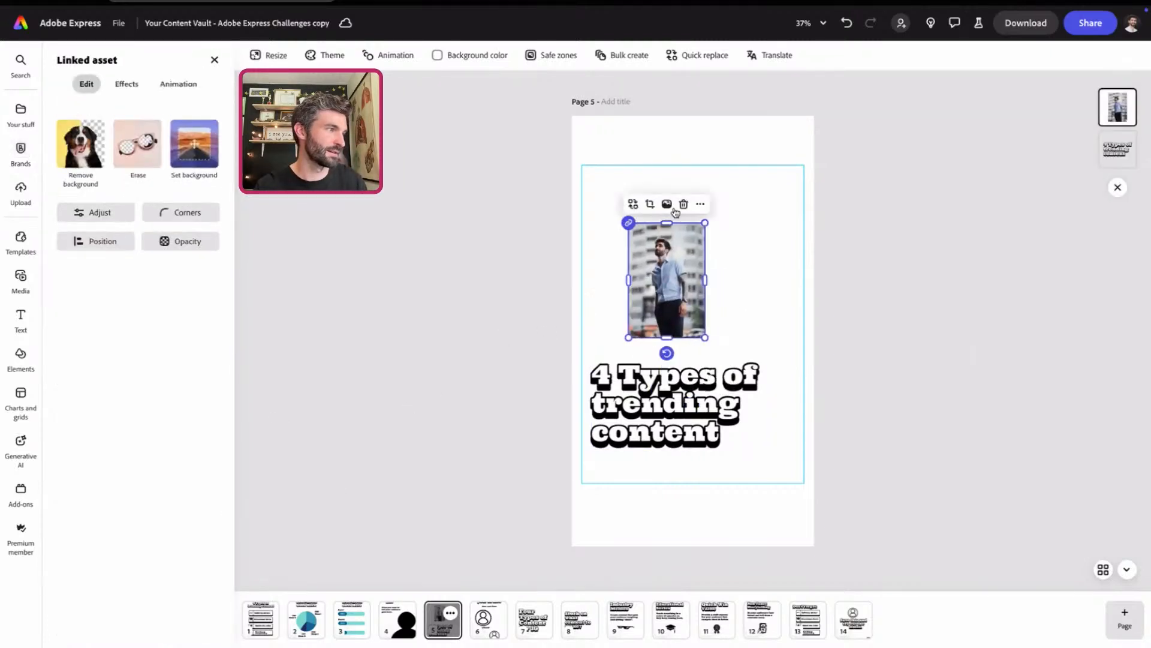
# - Set the inserted photo as the full background of page 5
pyautogui.click(701, 205)
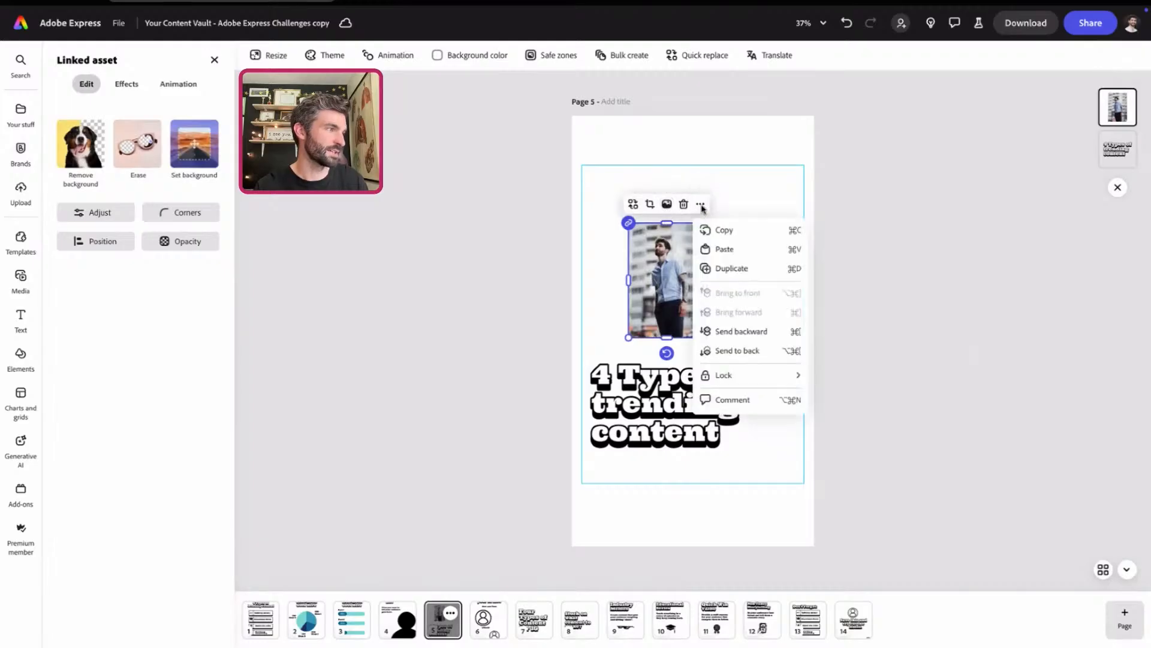
pyautogui.click(668, 304)
pyautogui.moveTo(668, 304); pyautogui.dragTo(656, 270)
pyautogui.click(192, 157)
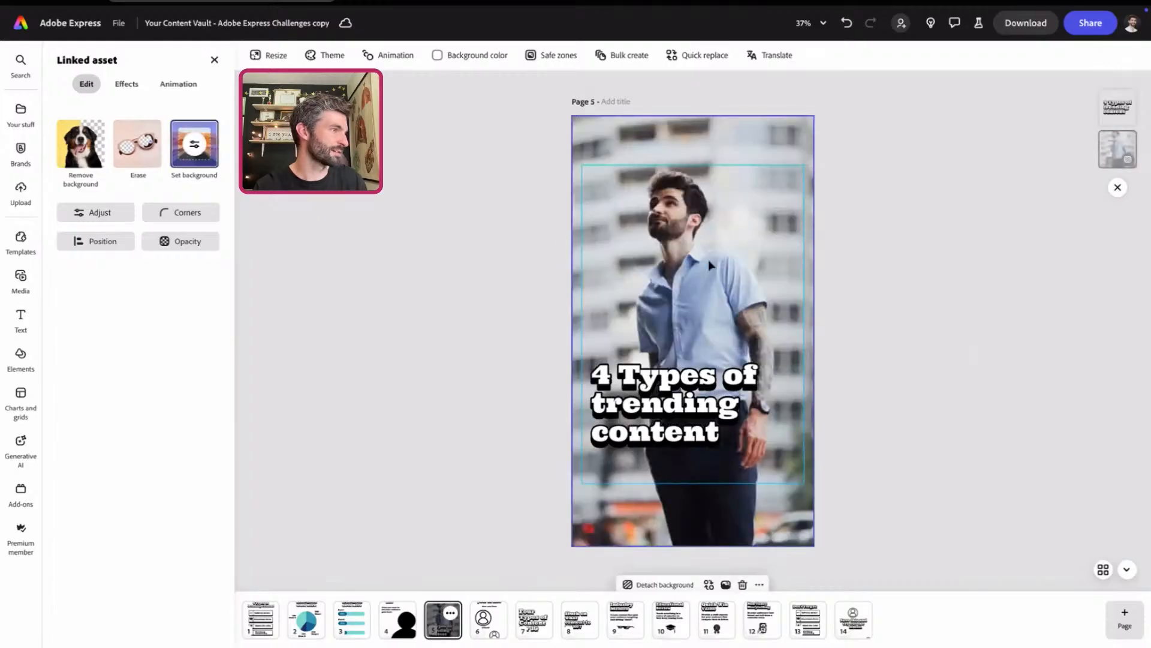
pyautogui.click(921, 270)
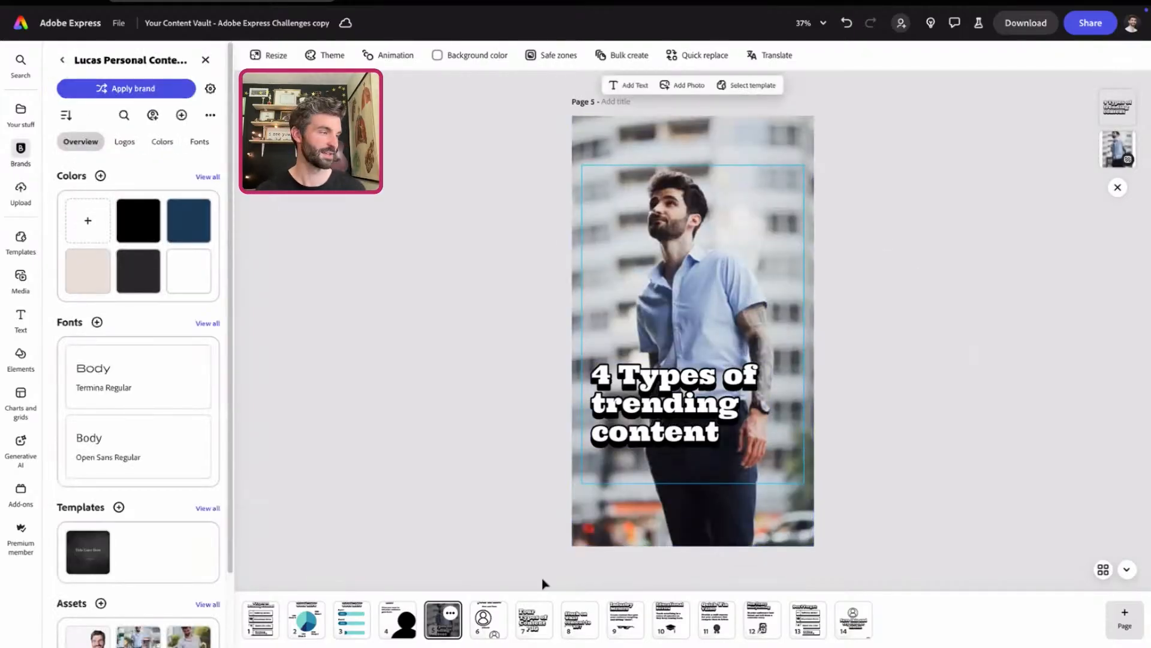
# - Duplicate the page 5 Reel cover and change the copy's title to "How to make an educational series"
pyautogui.click(450, 612)
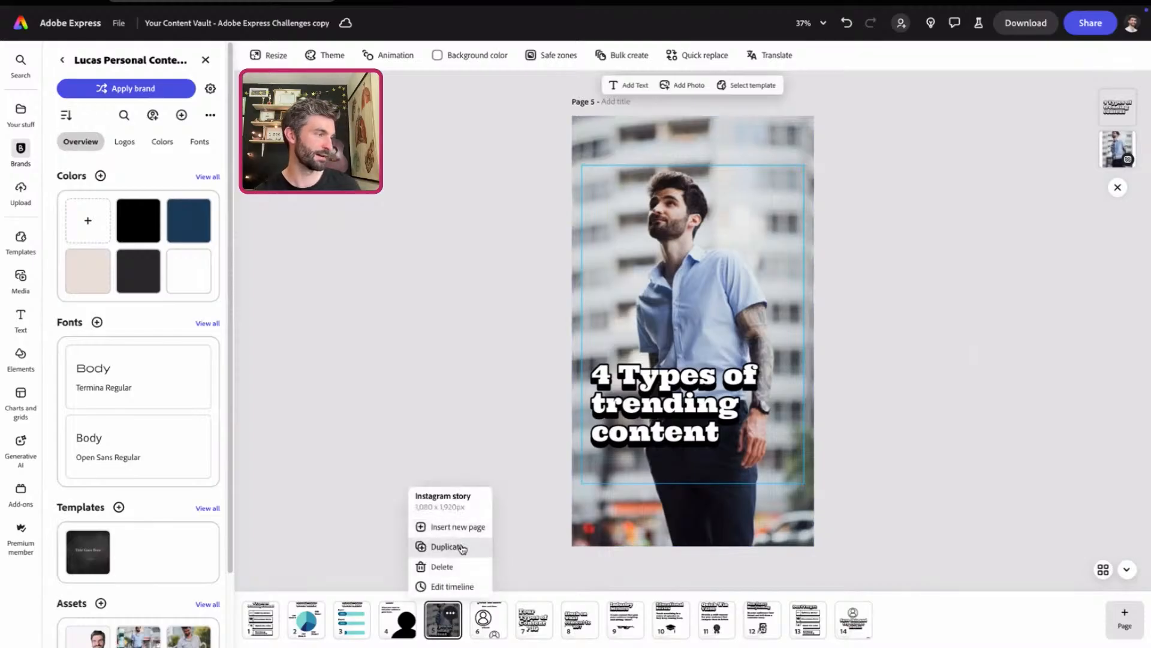
pyautogui.click(460, 548)
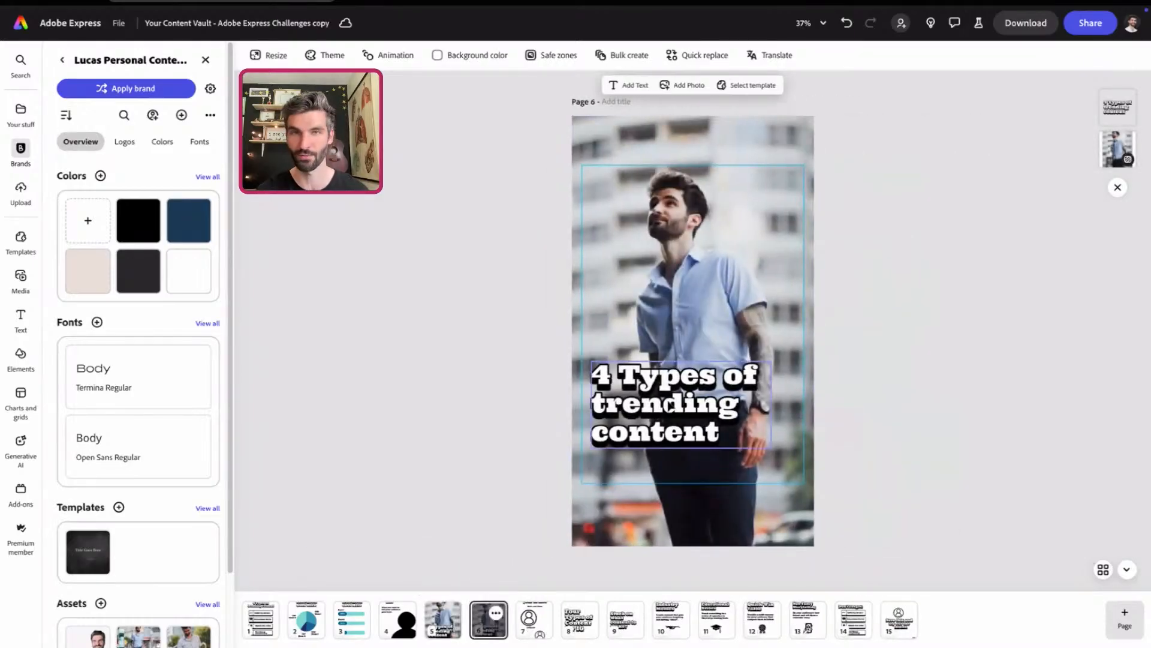
pyautogui.doubleClick(670, 406)
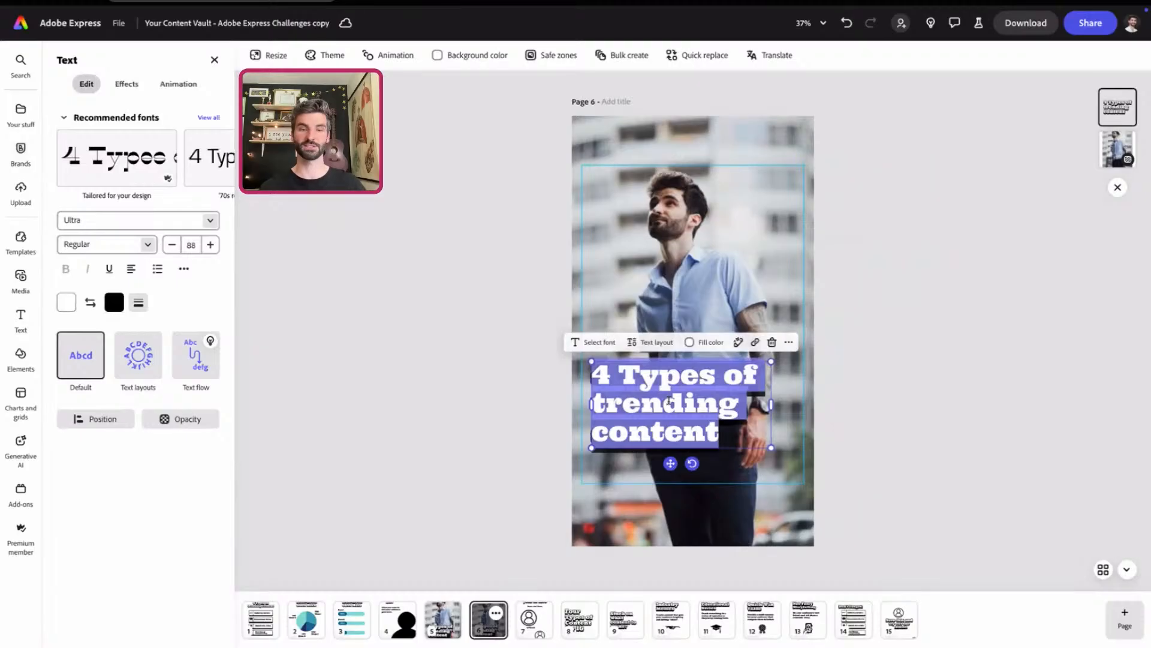
pyautogui.write('How to make')
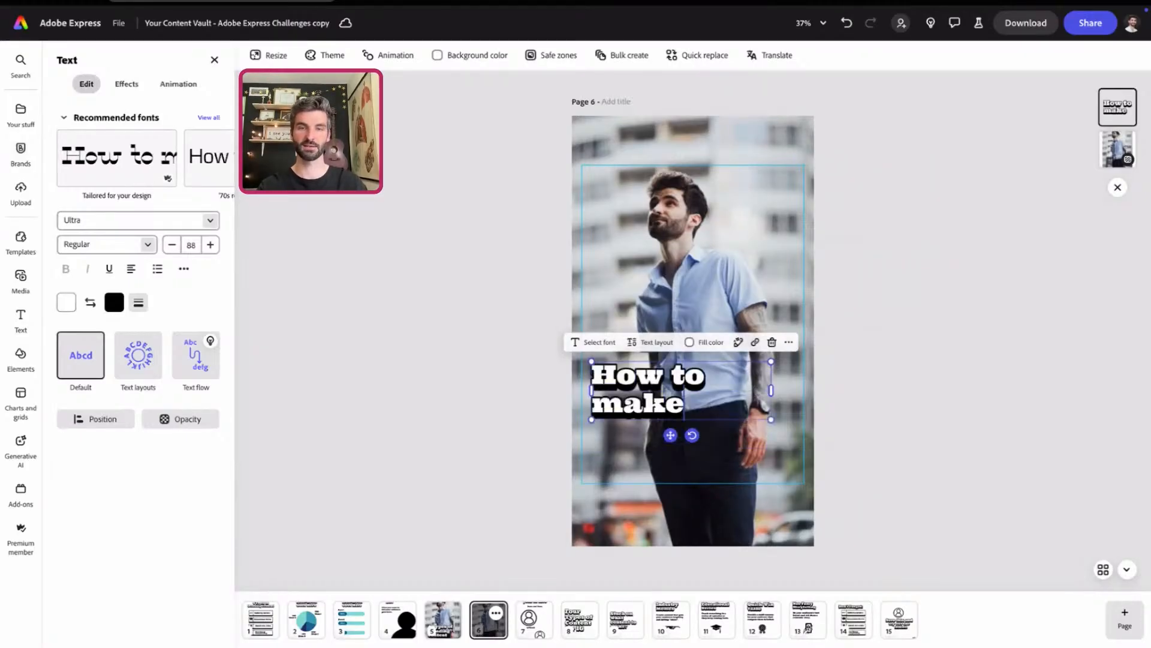
pyautogui.write(' an edu')
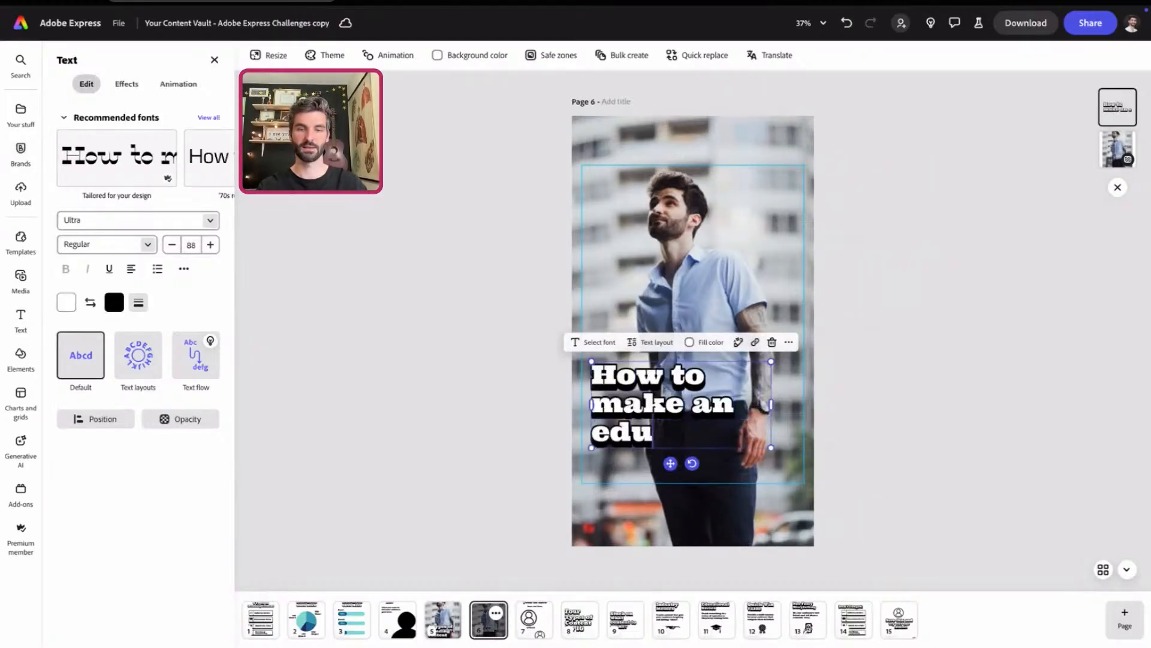
pyautogui.write('cational s')
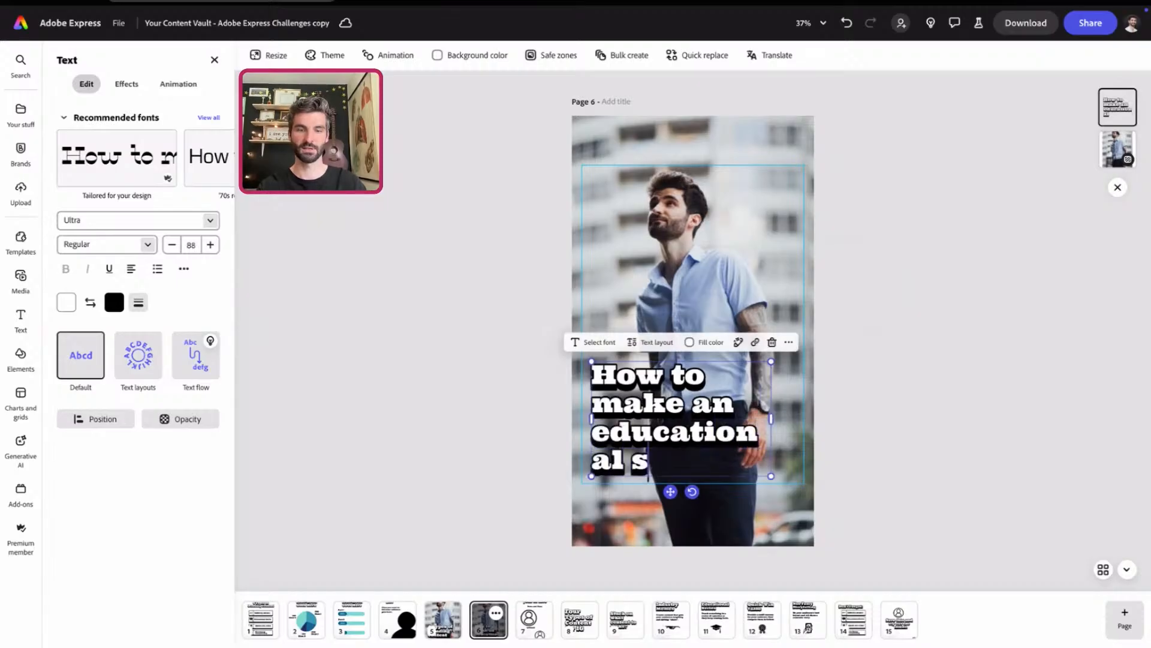
pyautogui.write('eries')
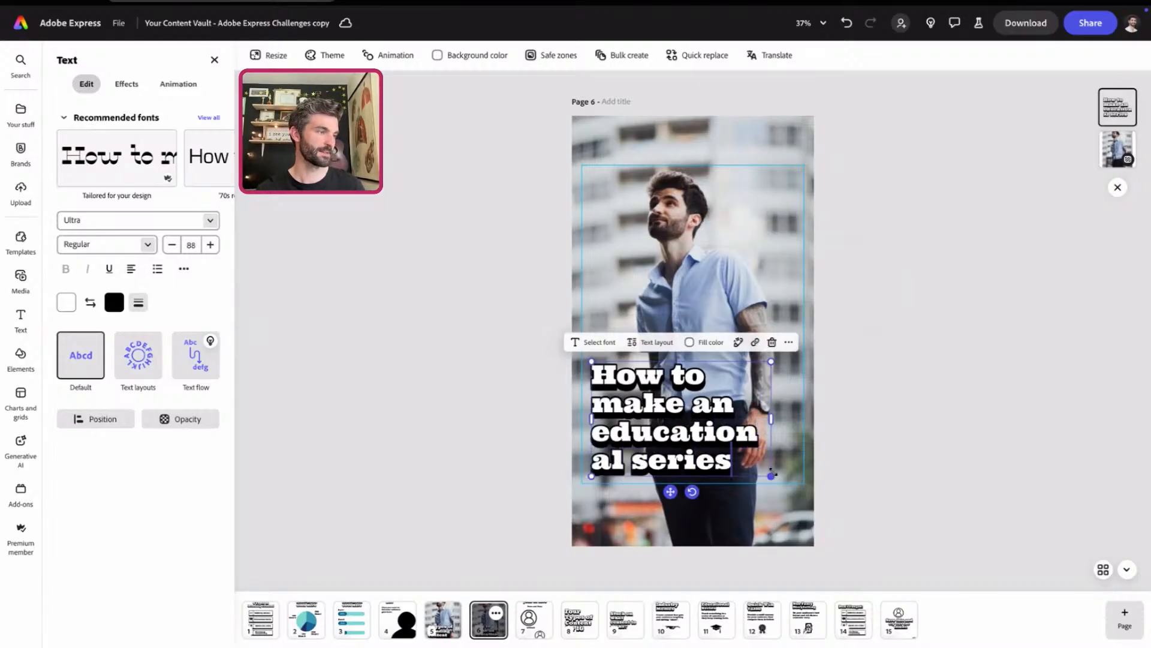
# - Shrink page 6's title to size 72 so "educational" fits on one line, and move it slightly down
pyautogui.moveTo(771, 475)
pyautogui.mouseDown()
pyautogui.moveTo(747, 402)
pyautogui.moveTo(736, 407)
pyautogui.moveTo(759, 457)
pyautogui.mouseUp()
pyautogui.moveTo(665, 471); pyautogui.dragTo(661, 487)
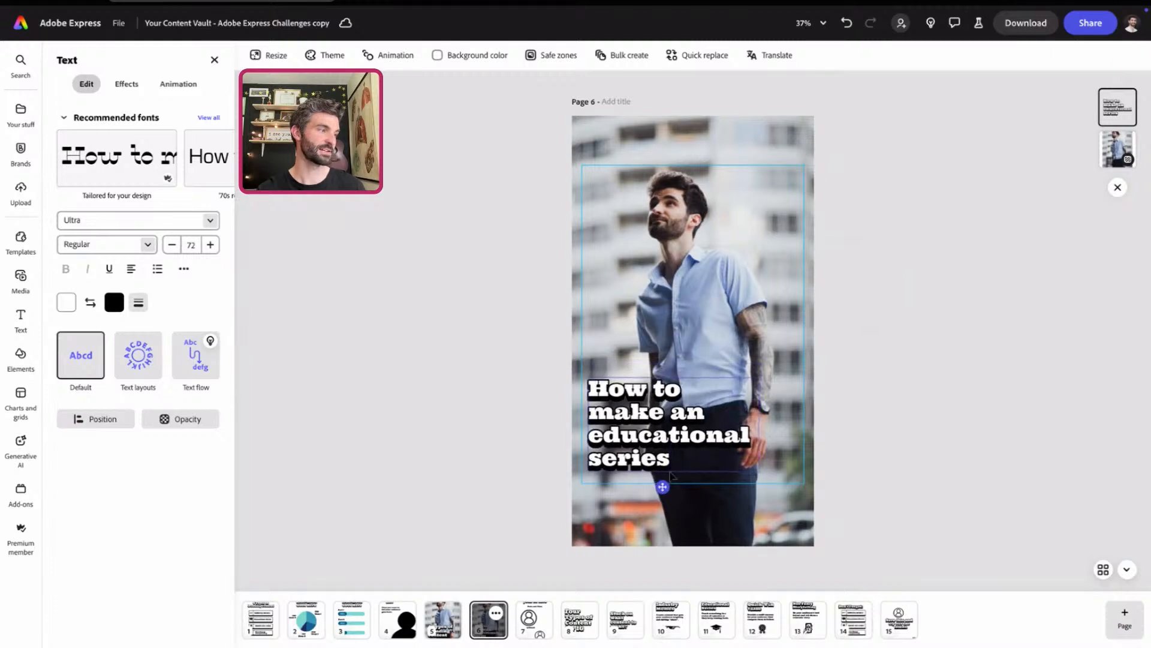
# - Replace page 6's background with the brand asset photo of the man outdoors holding a phone
pyautogui.click(689, 277)
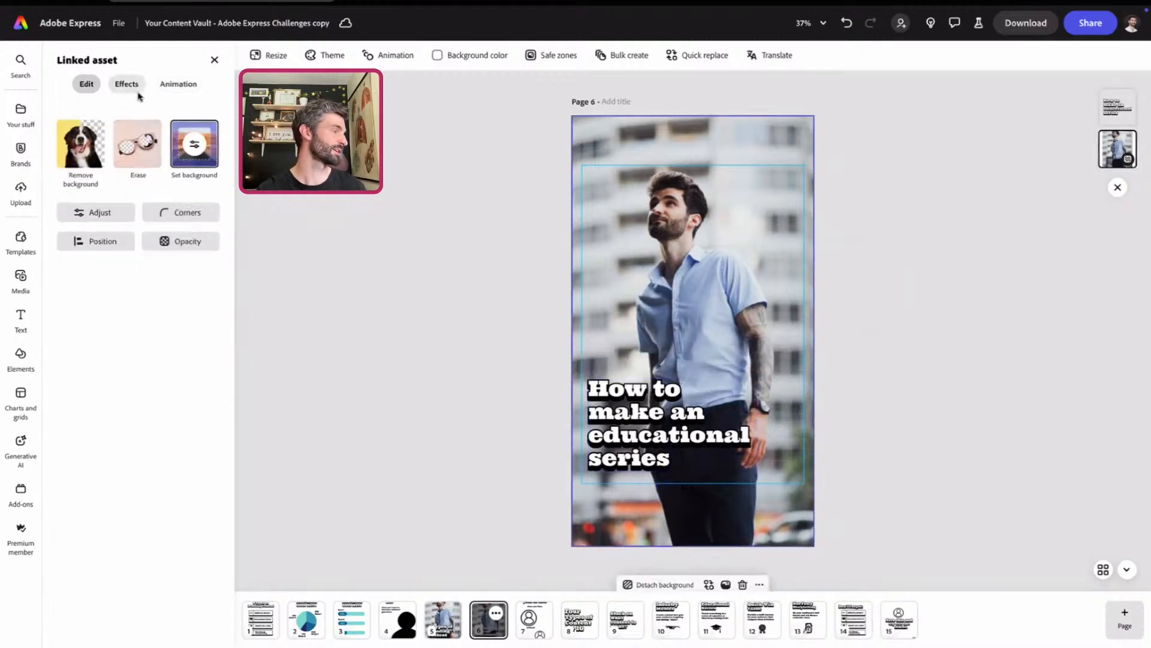
pyautogui.click(20, 151)
pyautogui.scroll(-2, 150, 395)
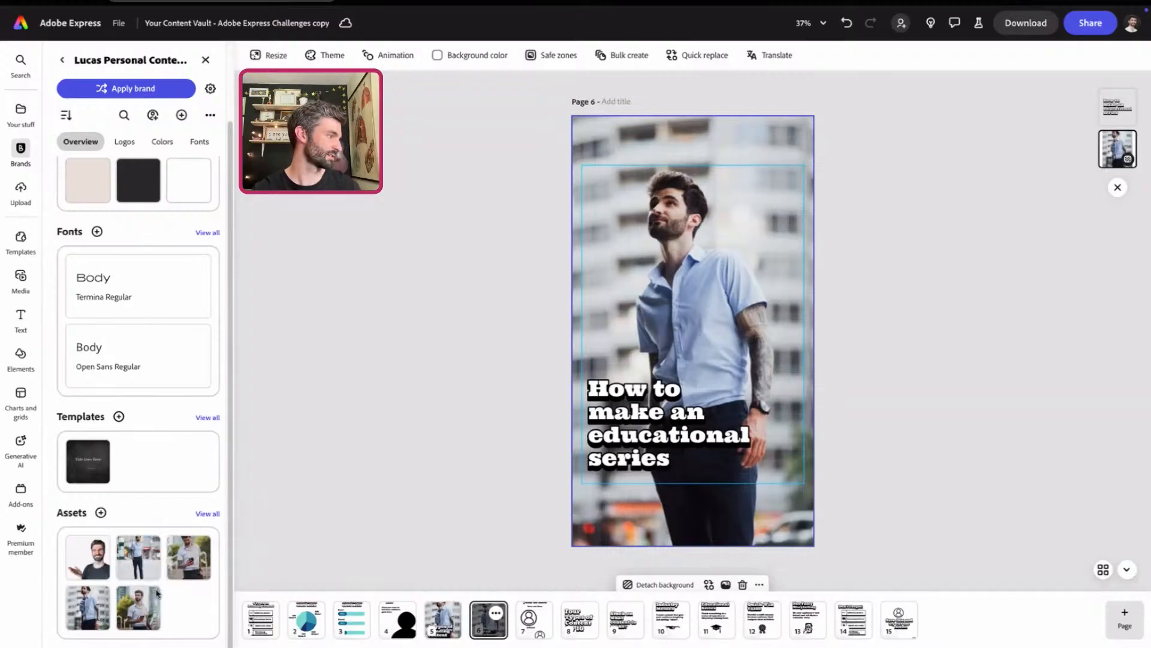
pyautogui.click(131, 607)
pyautogui.click(702, 337)
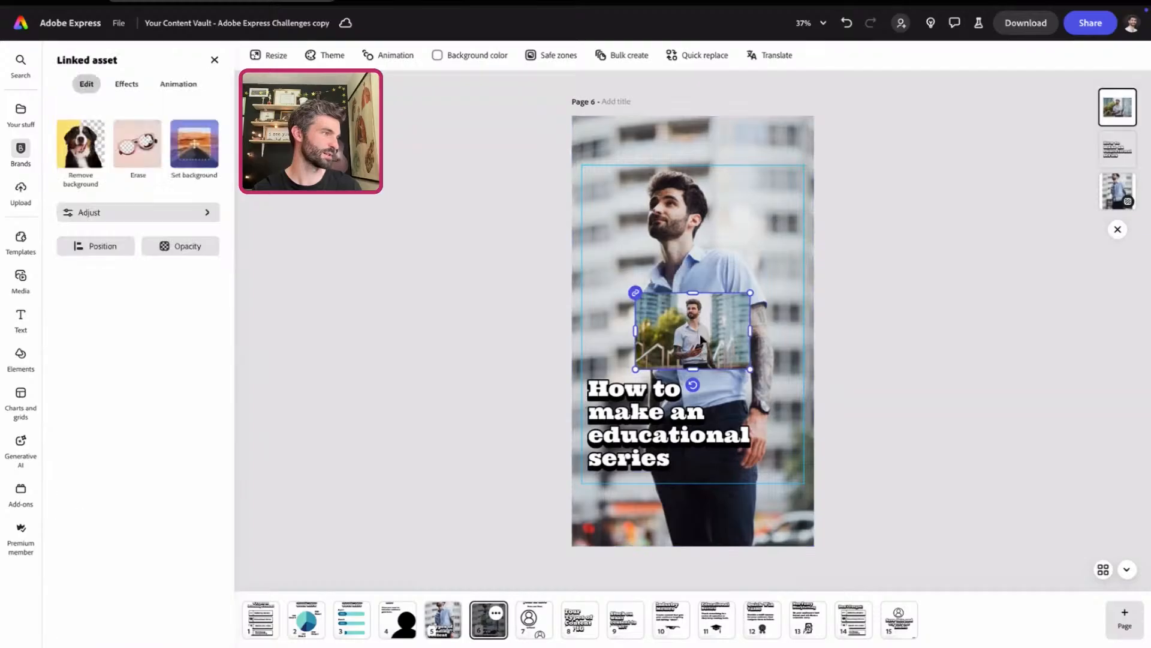
pyautogui.click(219, 147)
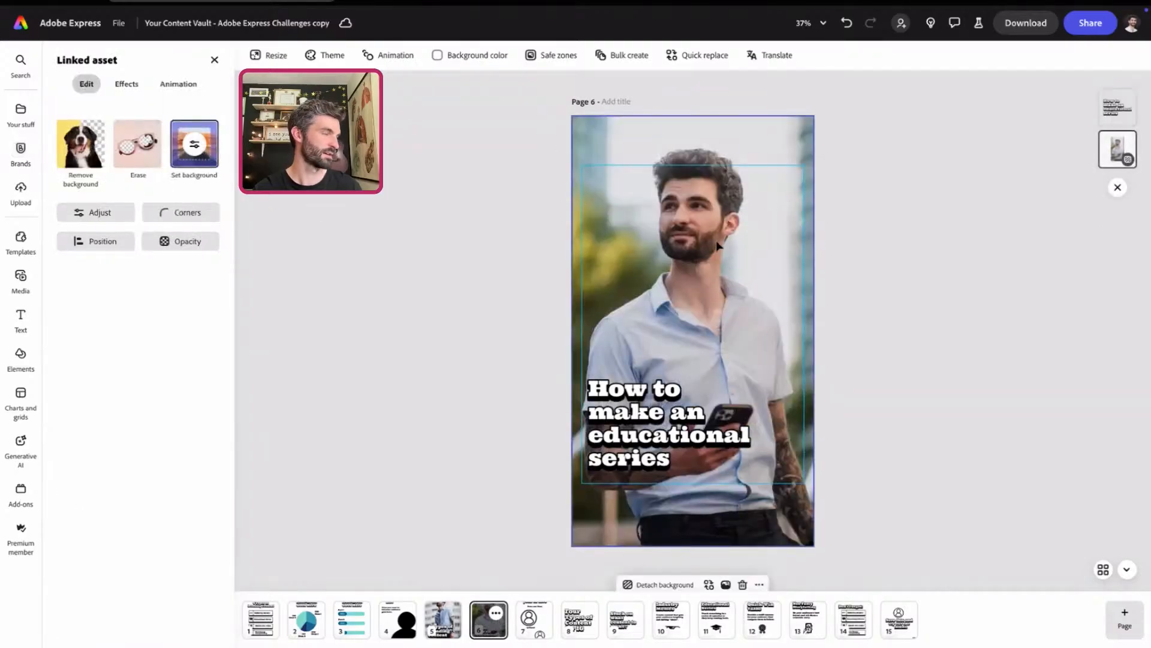
pyautogui.click(469, 265)
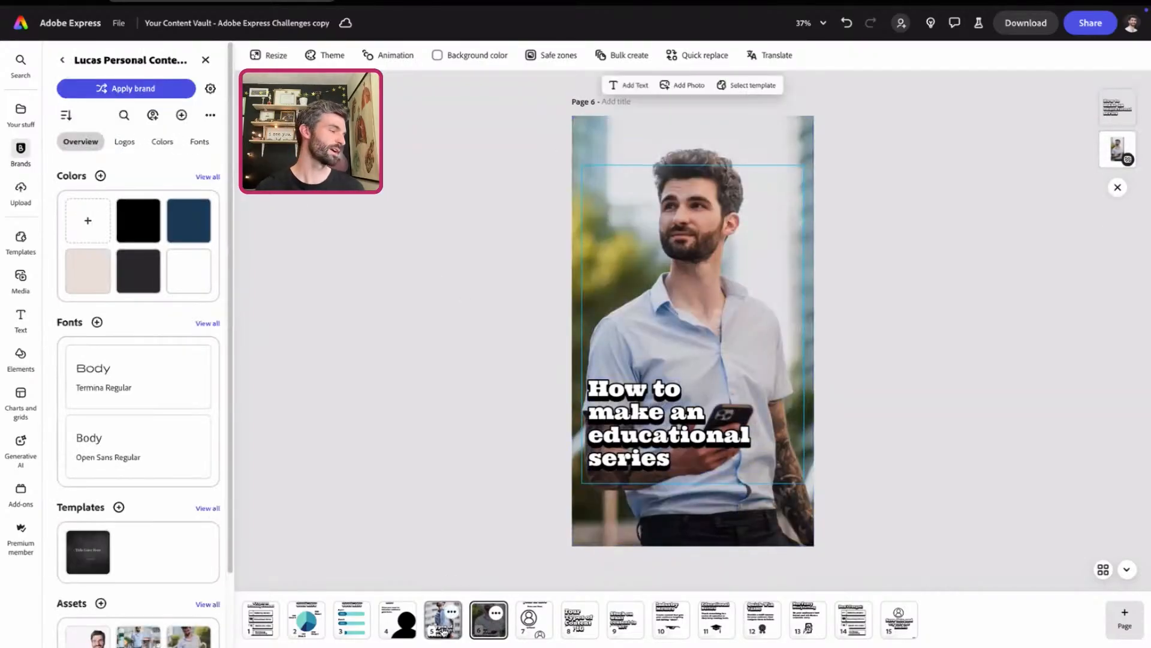
pyautogui.click(444, 631)
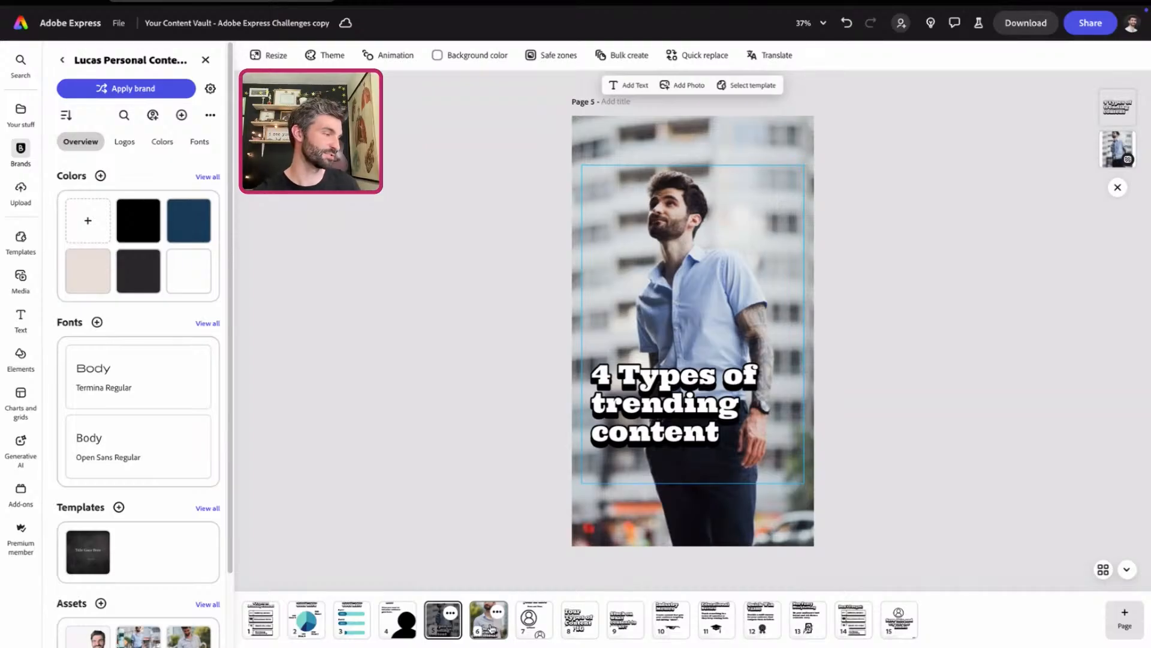
pyautogui.click(490, 627)
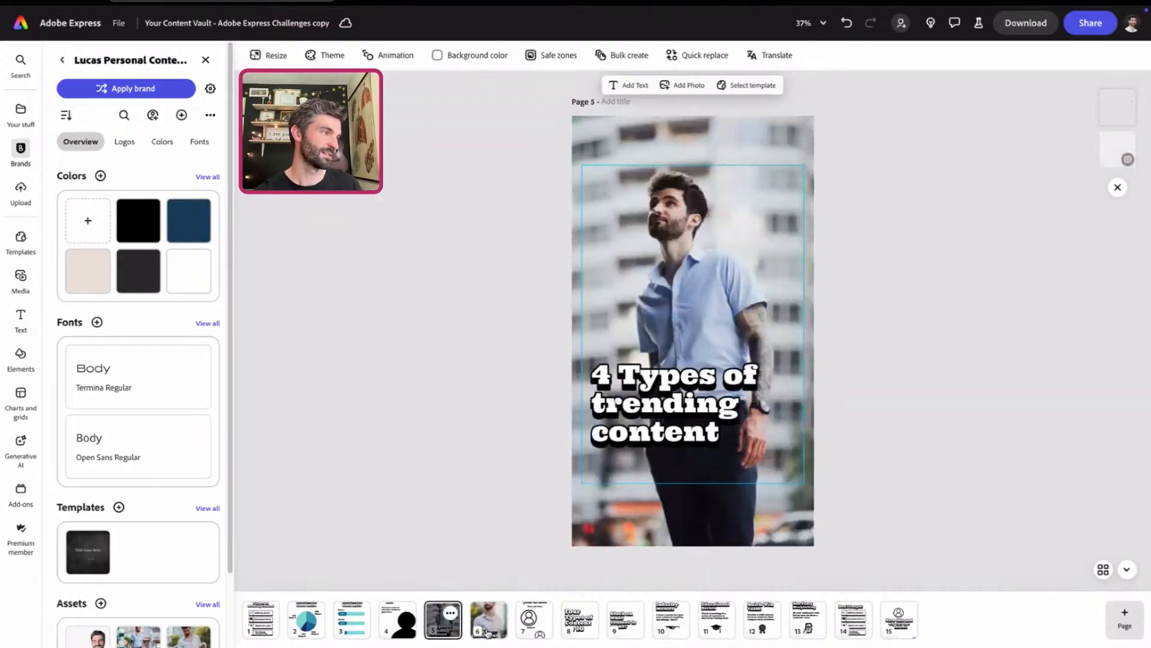
pyautogui.click(488, 627)
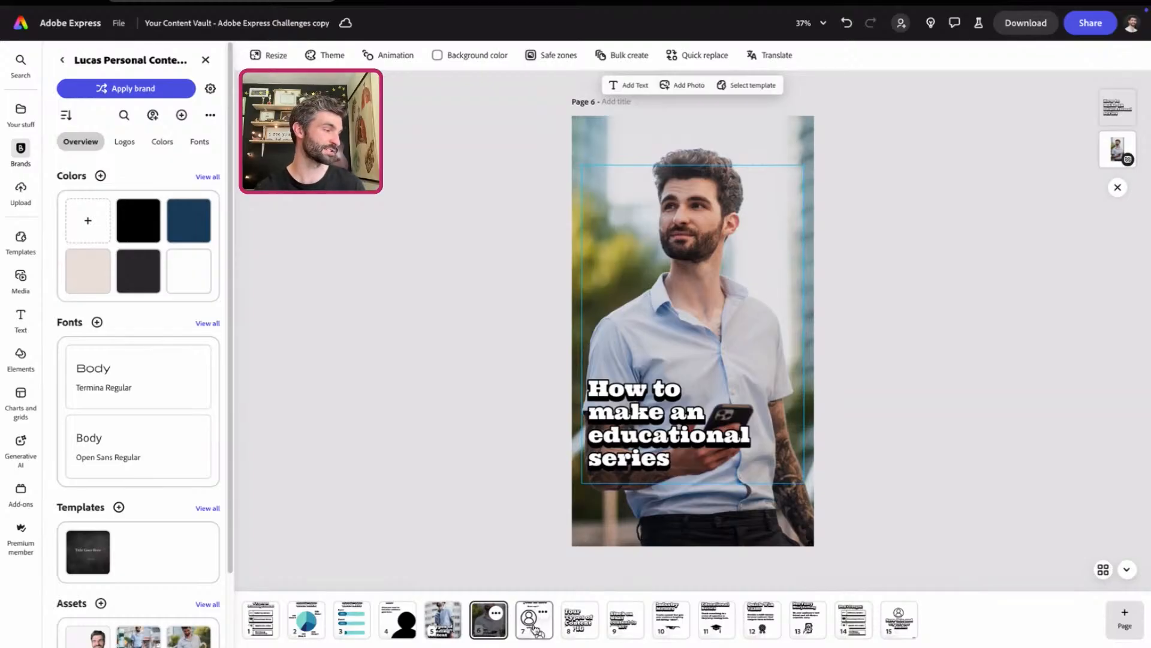
# - Replace the story hook placeholder on page 4 with "New Post Alert!"
pyautogui.click(395, 627)
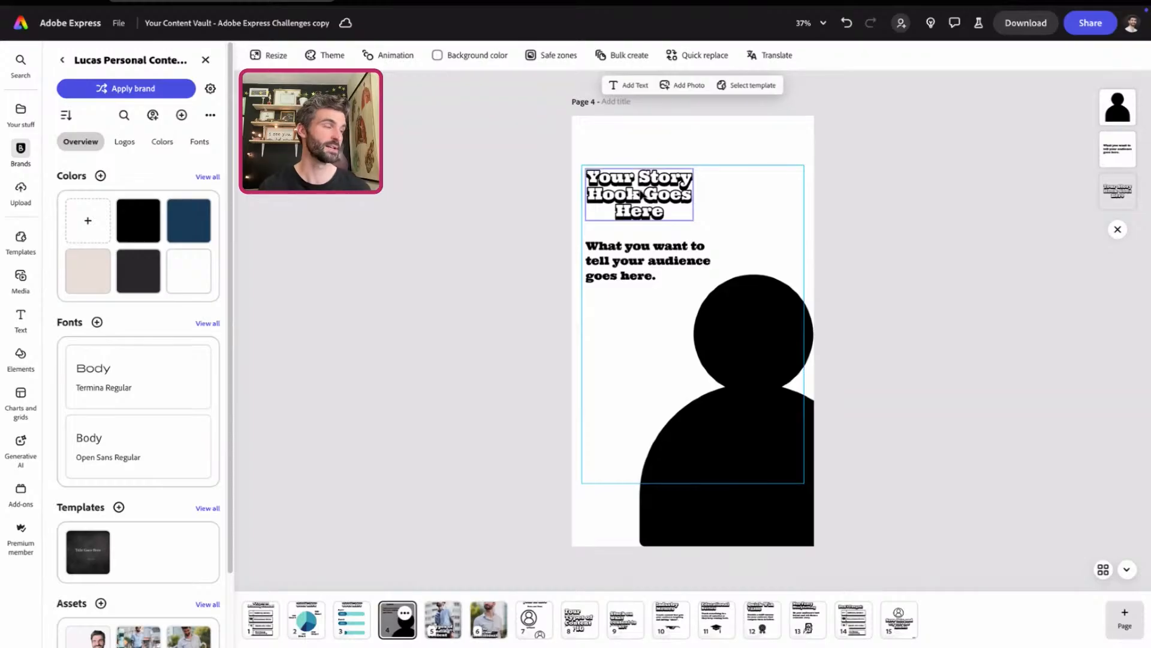
pyautogui.doubleClick(640, 189)
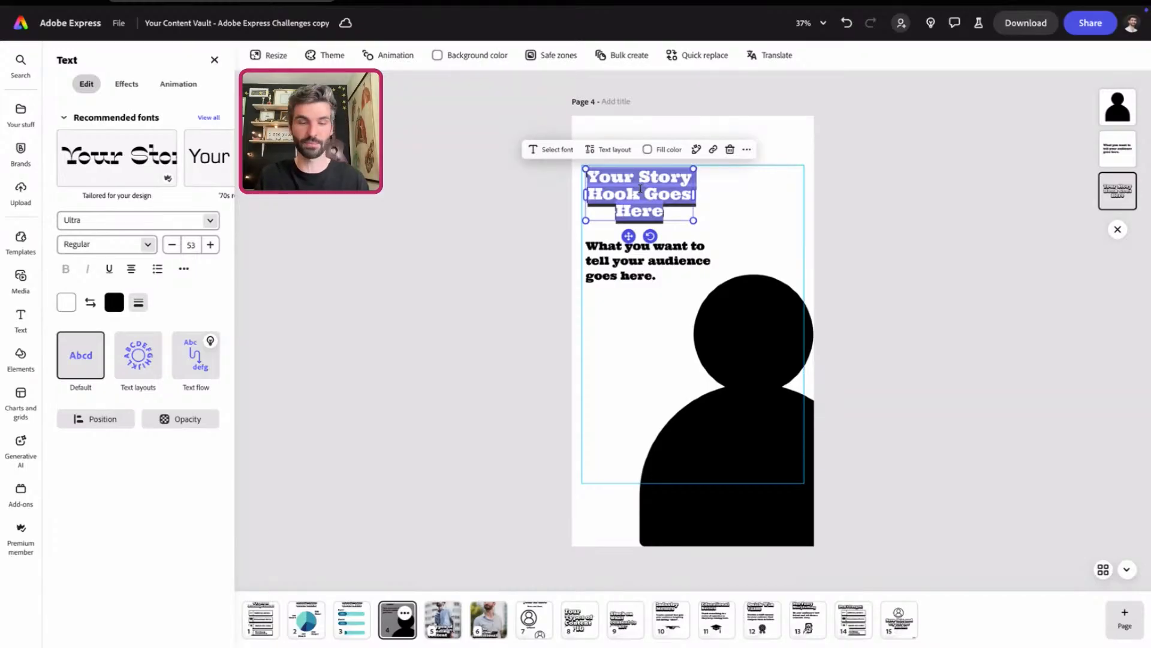
pyautogui.write('New Post')
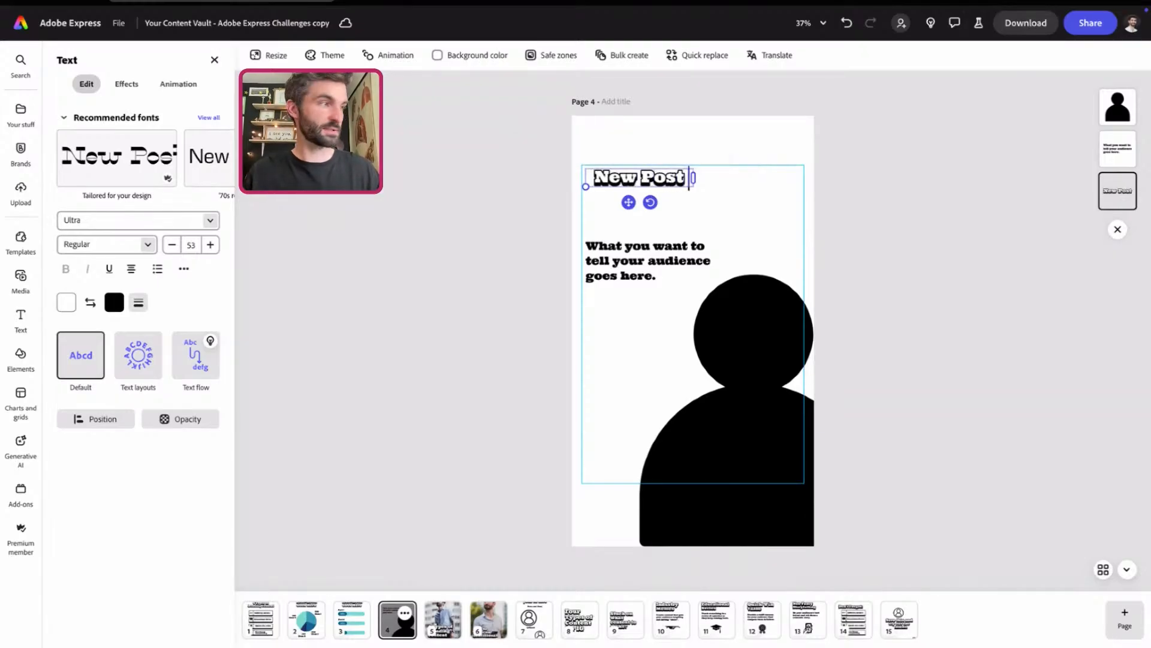
pyautogui.write(' Alert!')
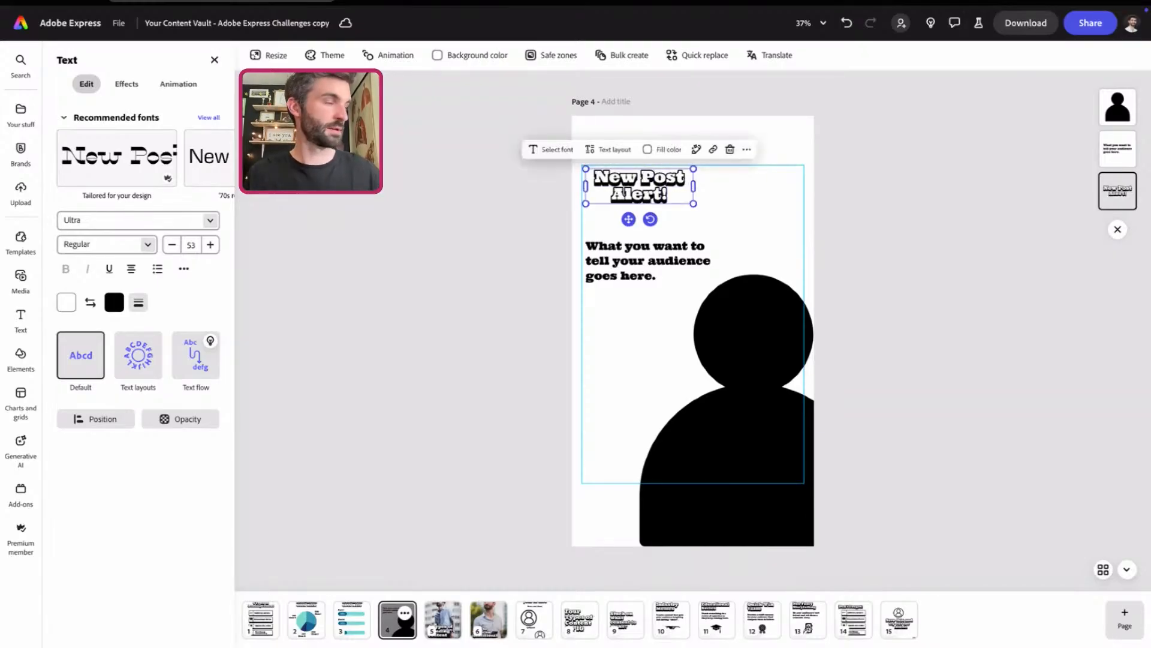
# - Move page 4's audience text up below the heading and replace it with "Have you ever wondered what trending content does best on Instagram?"
pyautogui.moveTo(627, 271); pyautogui.dragTo(626, 233)
pyautogui.doubleClick(625, 233)
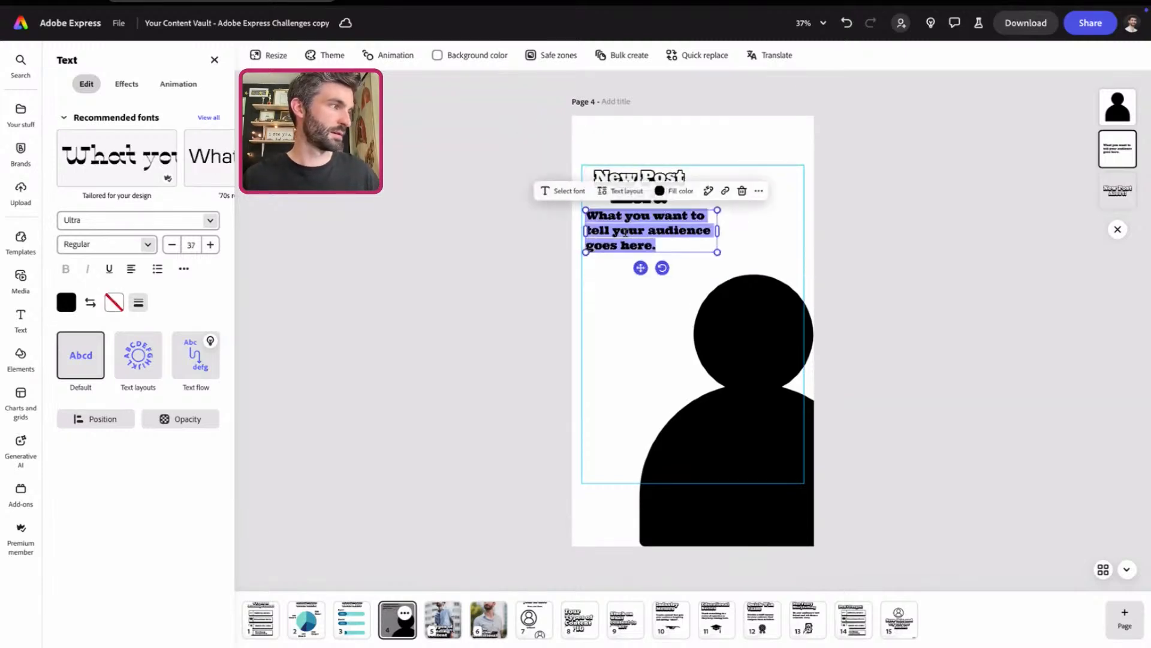
pyautogui.write('Have you ev')
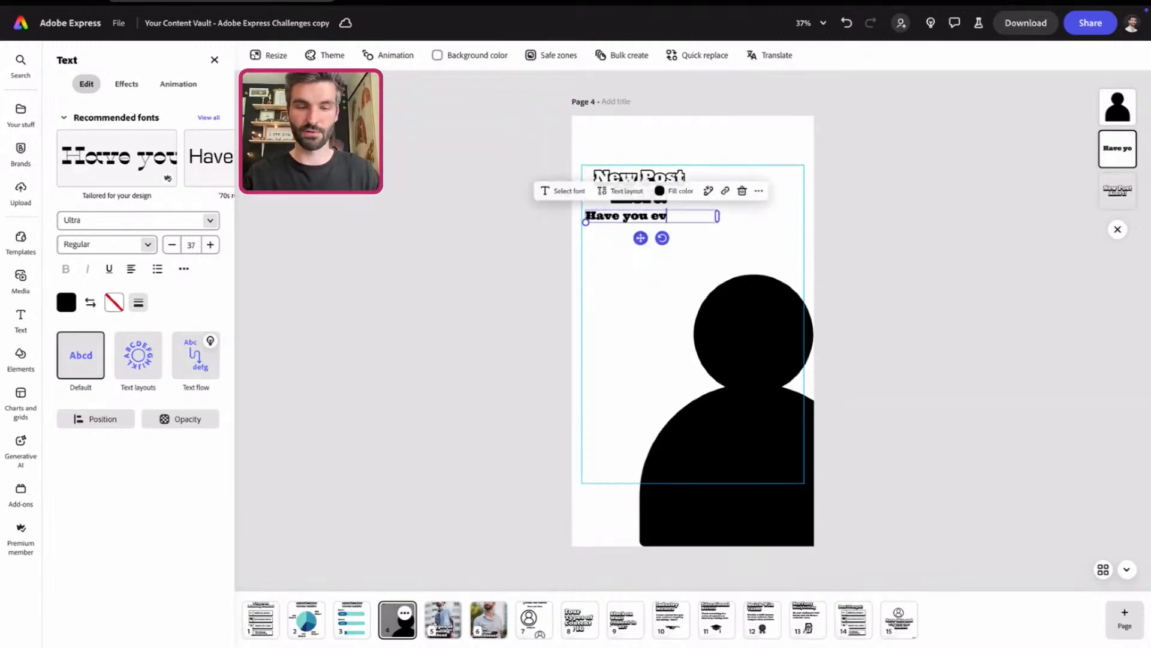
pyautogui.write('er wondered what')
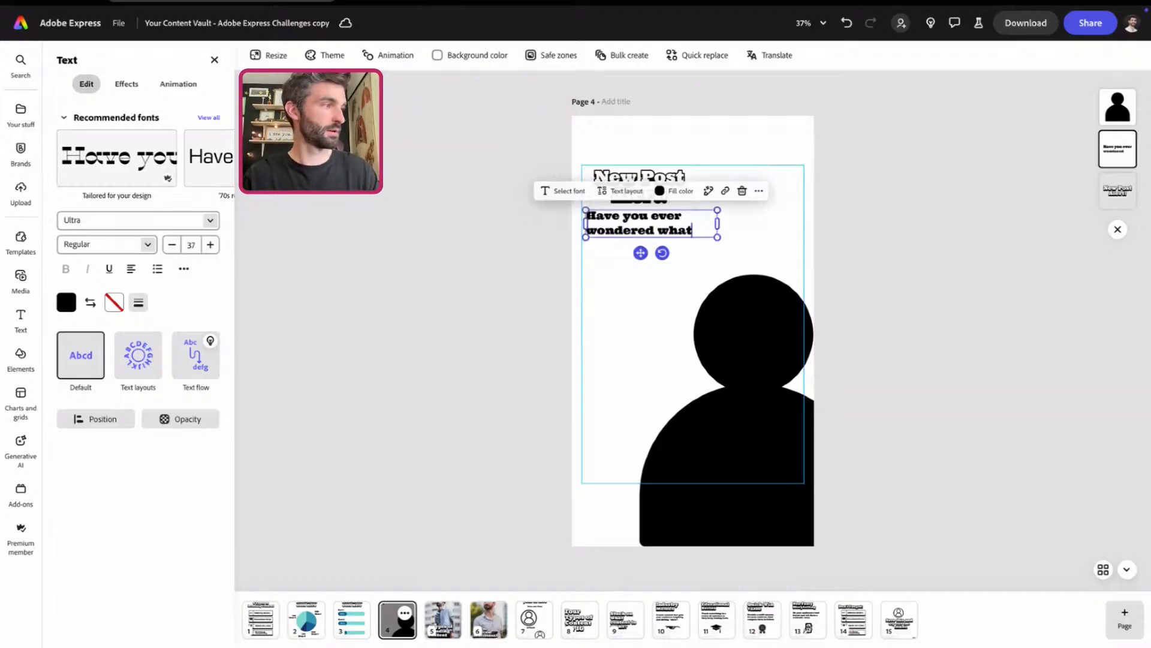
pyautogui.write(' trending content ')
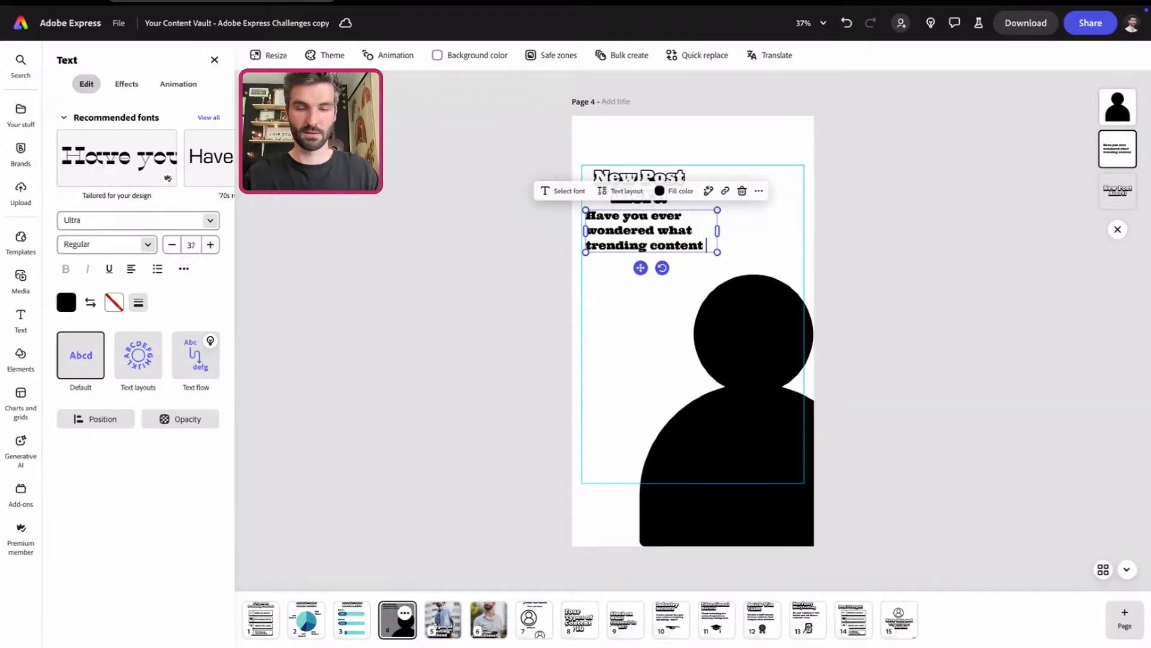
pyautogui.write('does best on Inst')
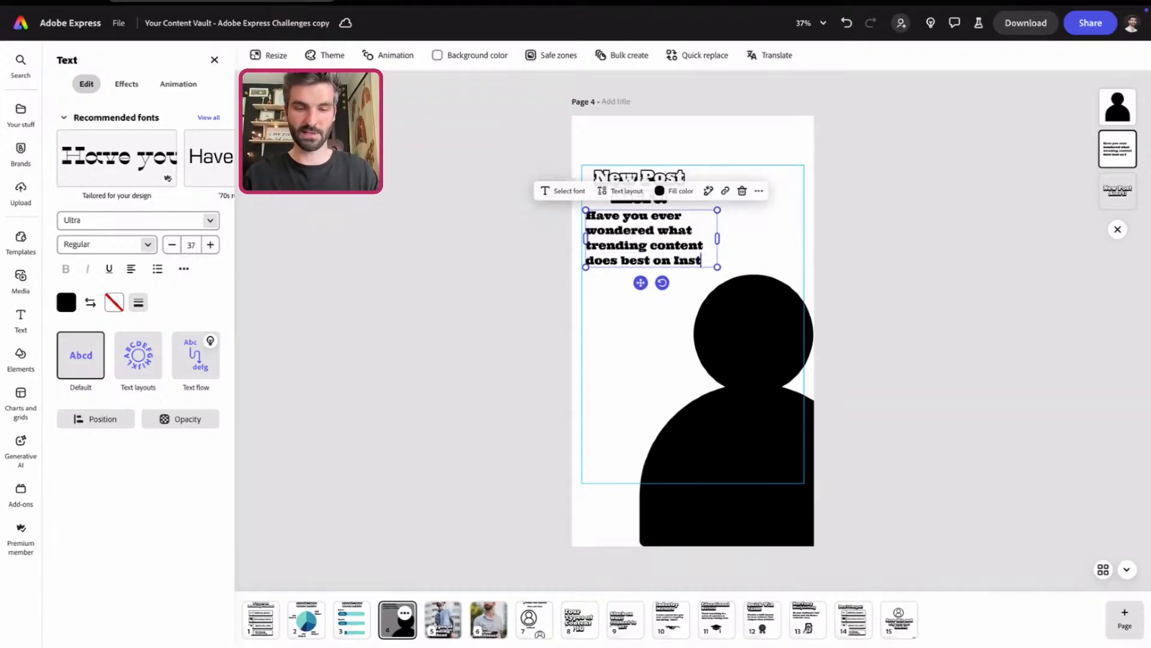
pyautogui.write('agram?')
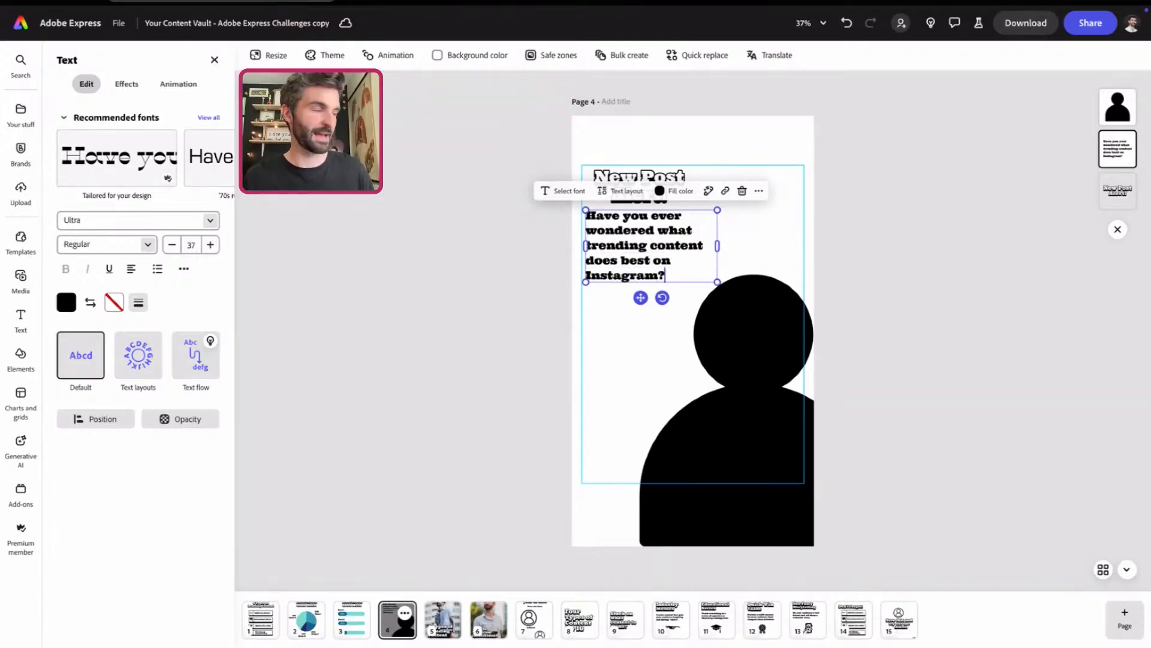
pyautogui.moveTo(640, 297); pyautogui.dragTo(641, 301)
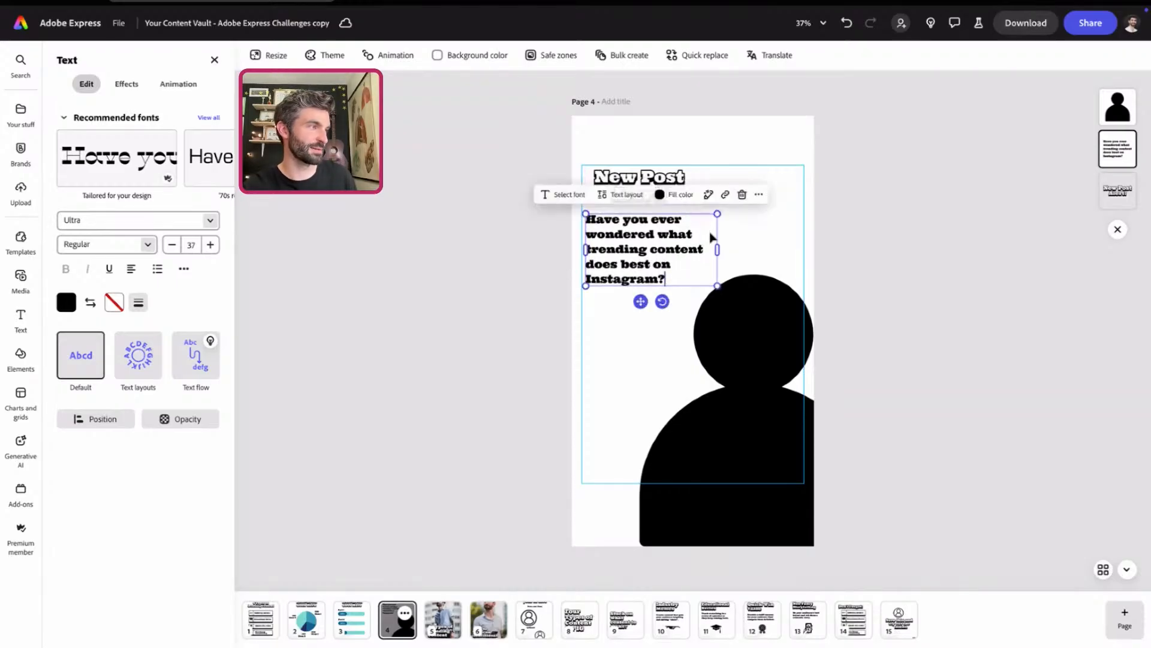
# - Rewrite page 4's question with the Shorten and Personal options, replacing it with the result "What's the buzz on Instagram these days?"
pyautogui.click(708, 194)
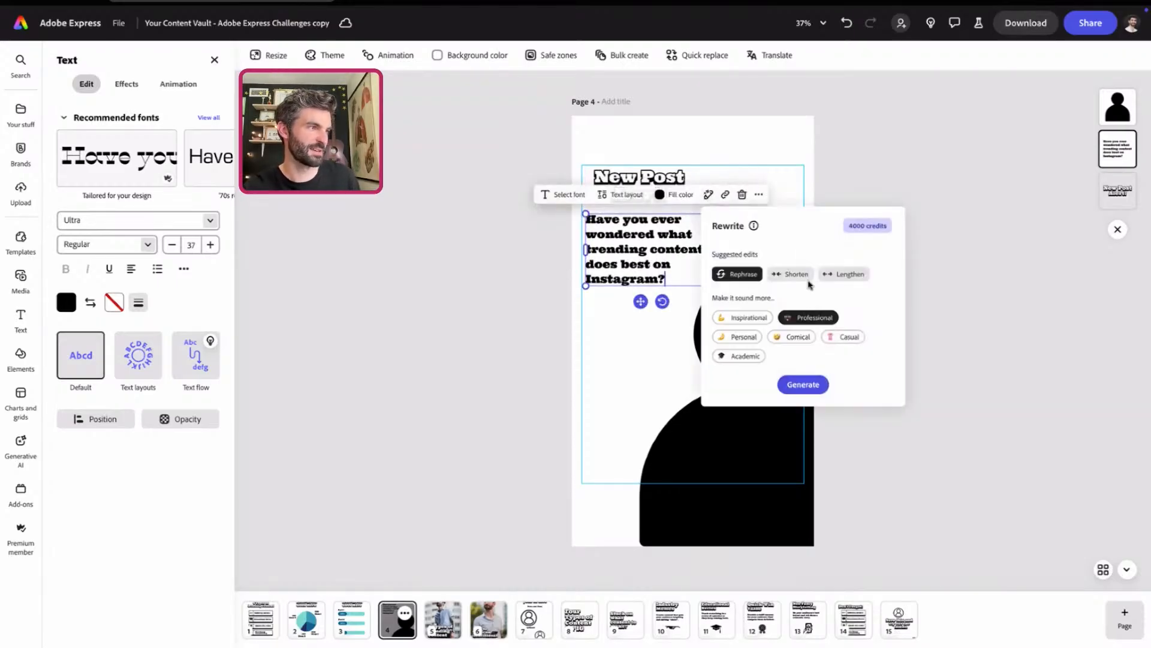
pyautogui.click(781, 276)
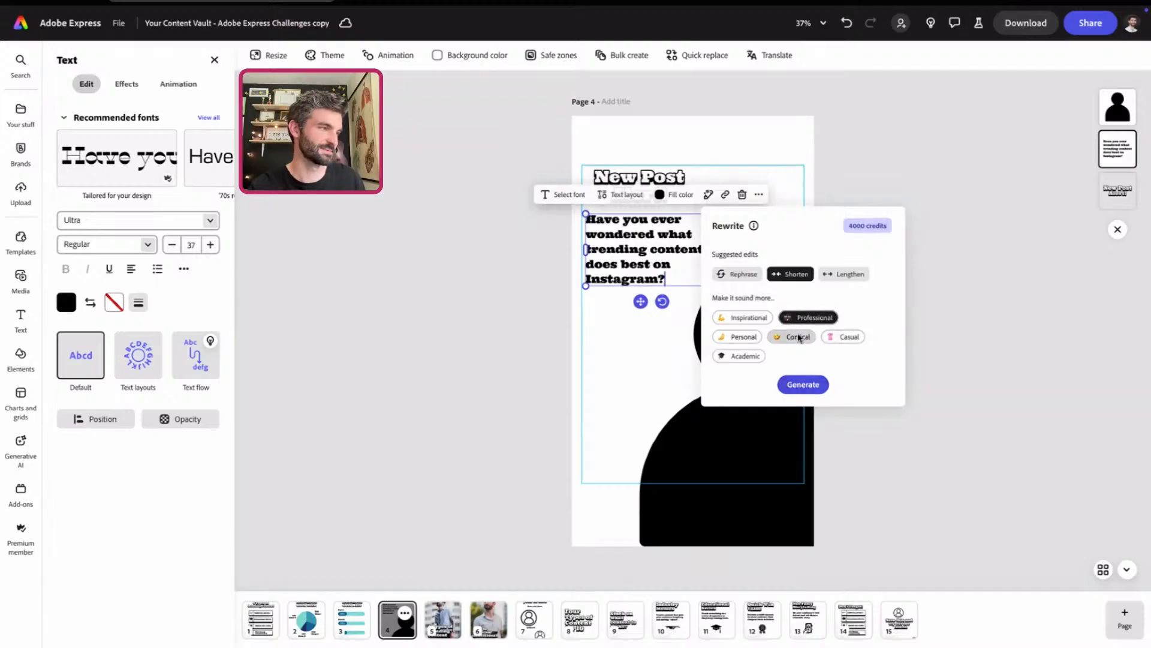
pyautogui.click(738, 336)
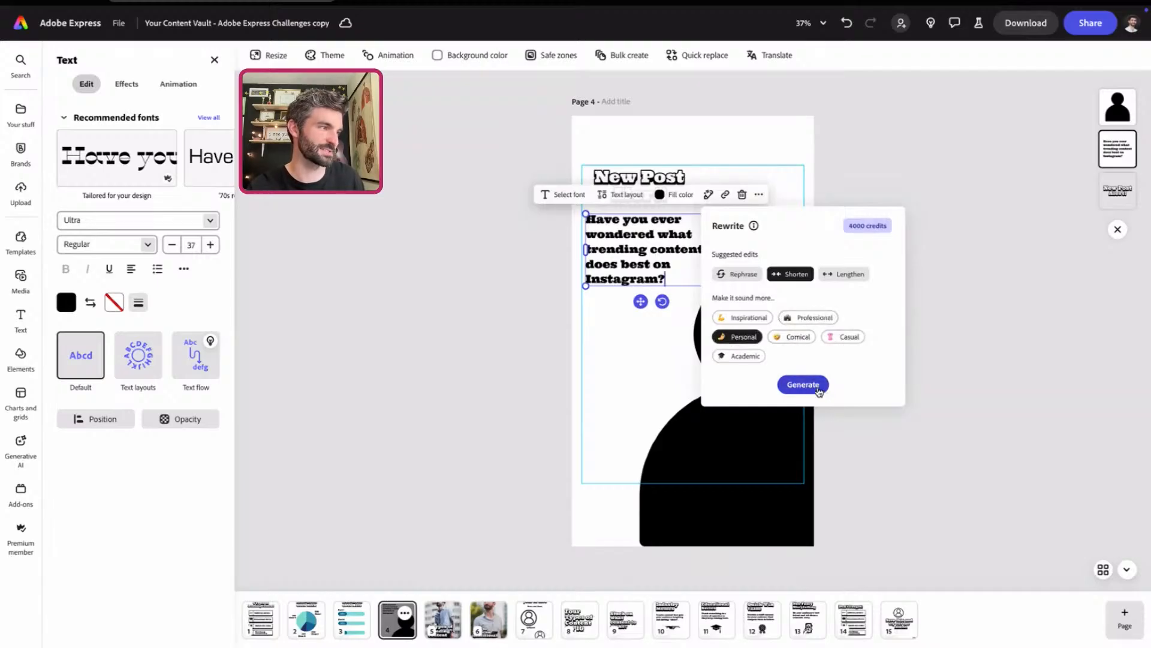
pyautogui.click(802, 385)
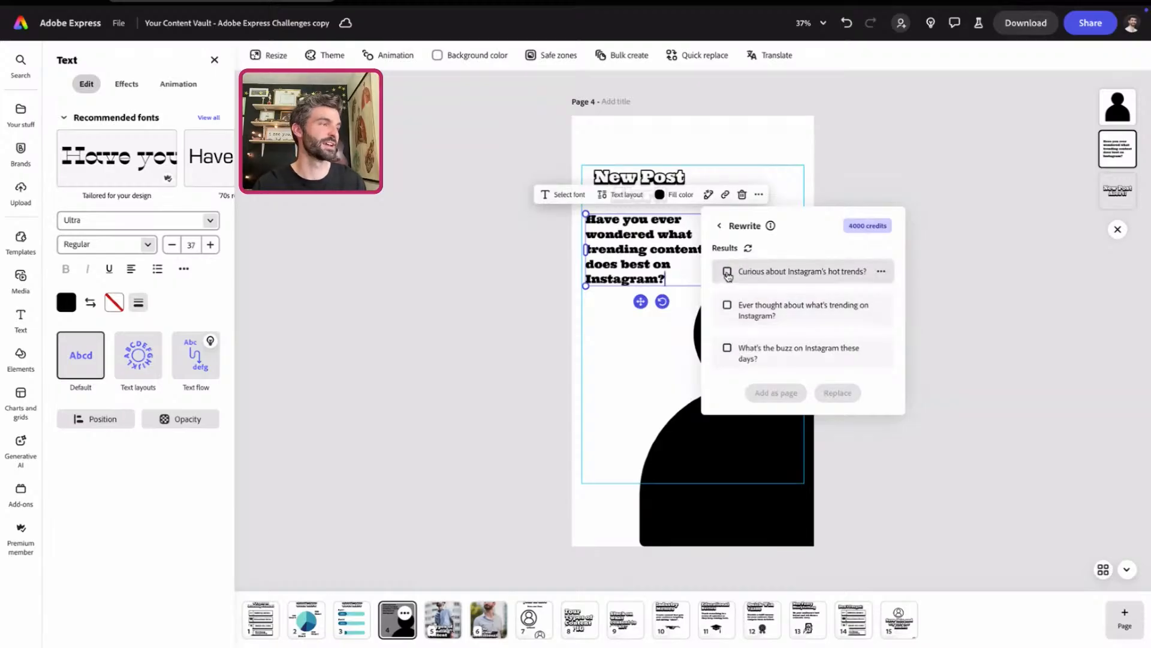
pyautogui.click(727, 348)
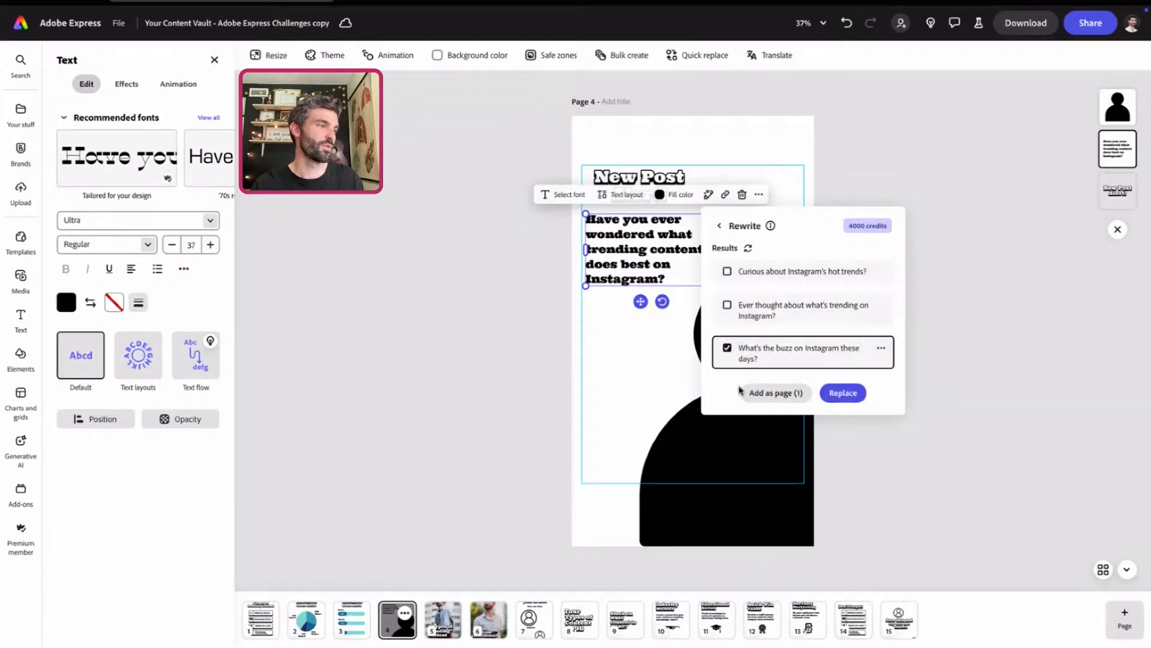
pyautogui.click(837, 393)
pyautogui.click(661, 285)
pyautogui.click(630, 225)
pyautogui.click(687, 154)
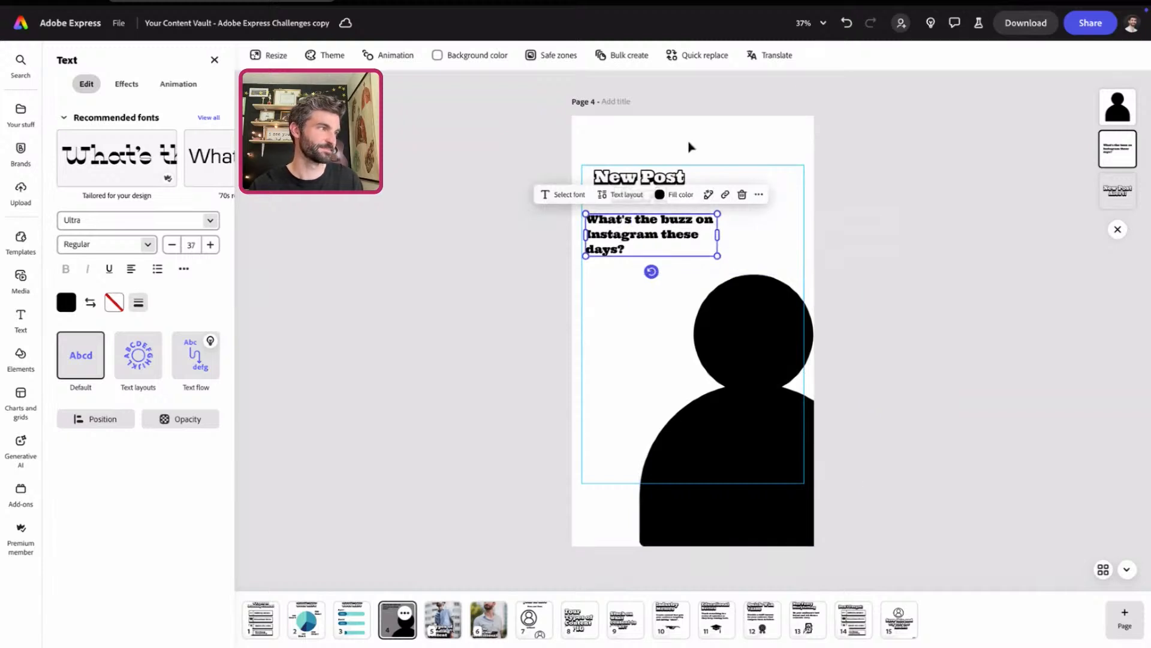
pyautogui.click(689, 144)
pyautogui.click(627, 226)
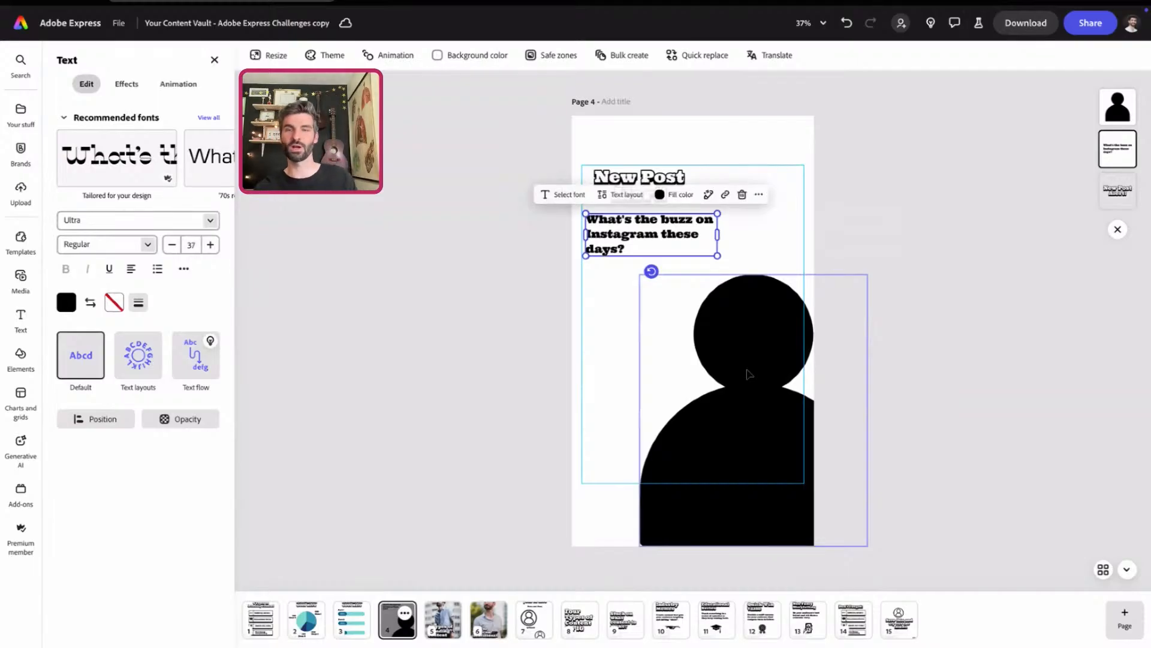
# - Add the brand asset cutout of the man with an open palm to page 4, enlarge it and rest it on the page's bottom edge
pyautogui.click(772, 393)
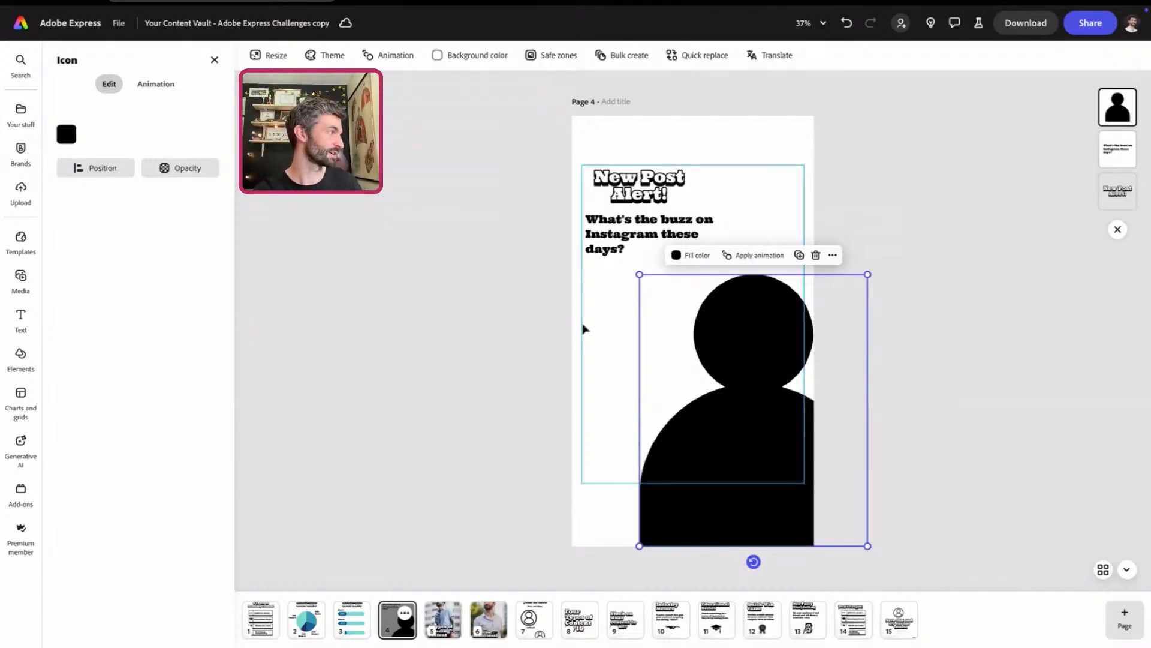
pyautogui.click(22, 152)
pyautogui.scroll(-3, 139, 410)
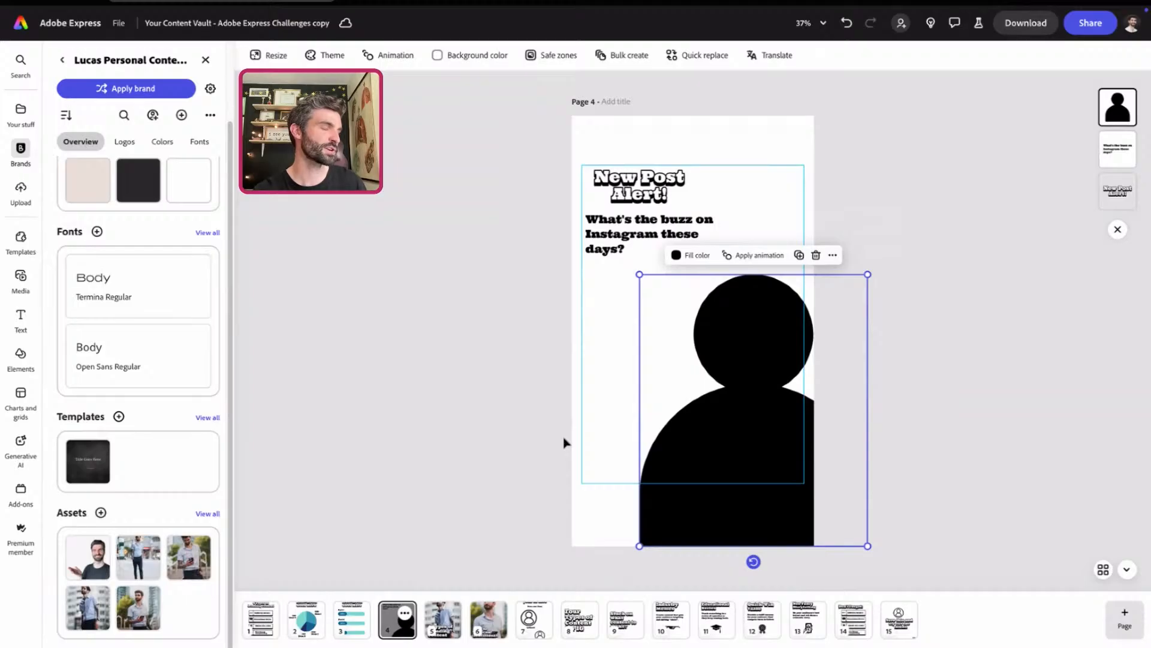
pyautogui.moveTo(750, 374); pyautogui.dragTo(796, 456)
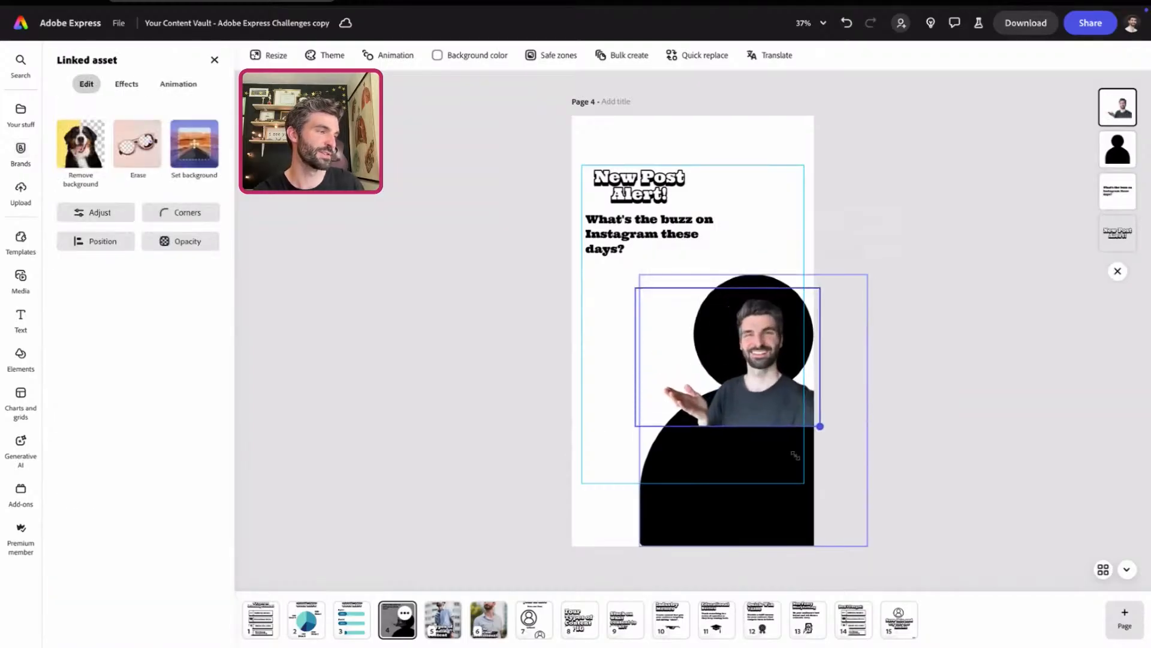
pyautogui.moveTo(634, 287); pyautogui.dragTo(543, 219)
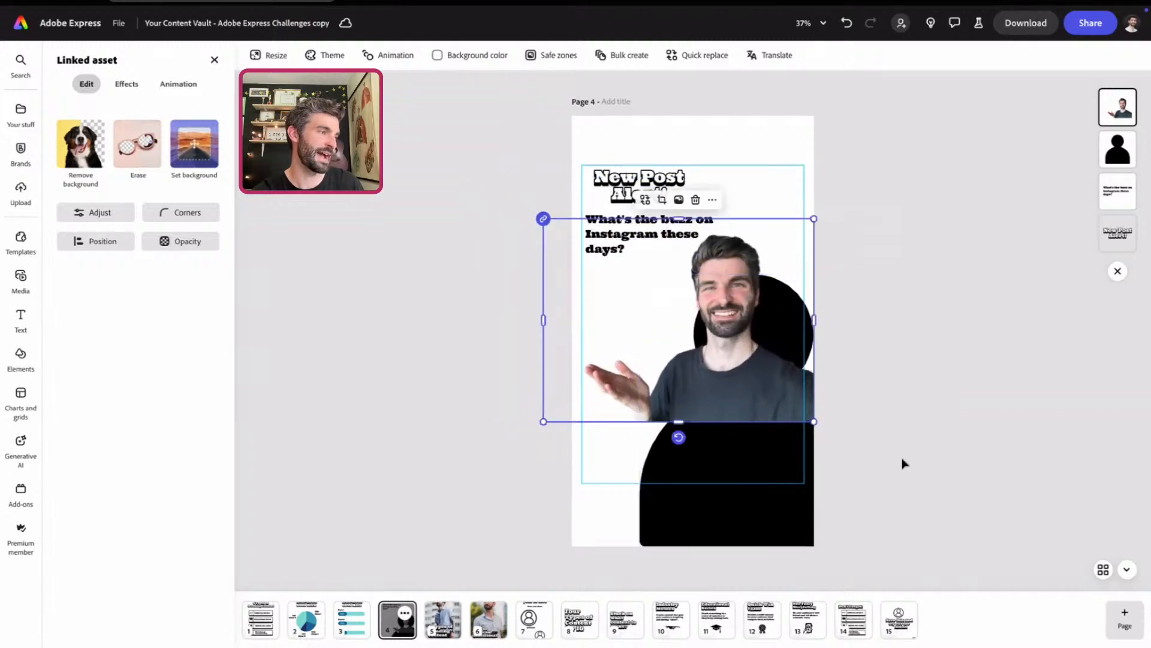
pyautogui.moveTo(766, 390); pyautogui.dragTo(770, 510)
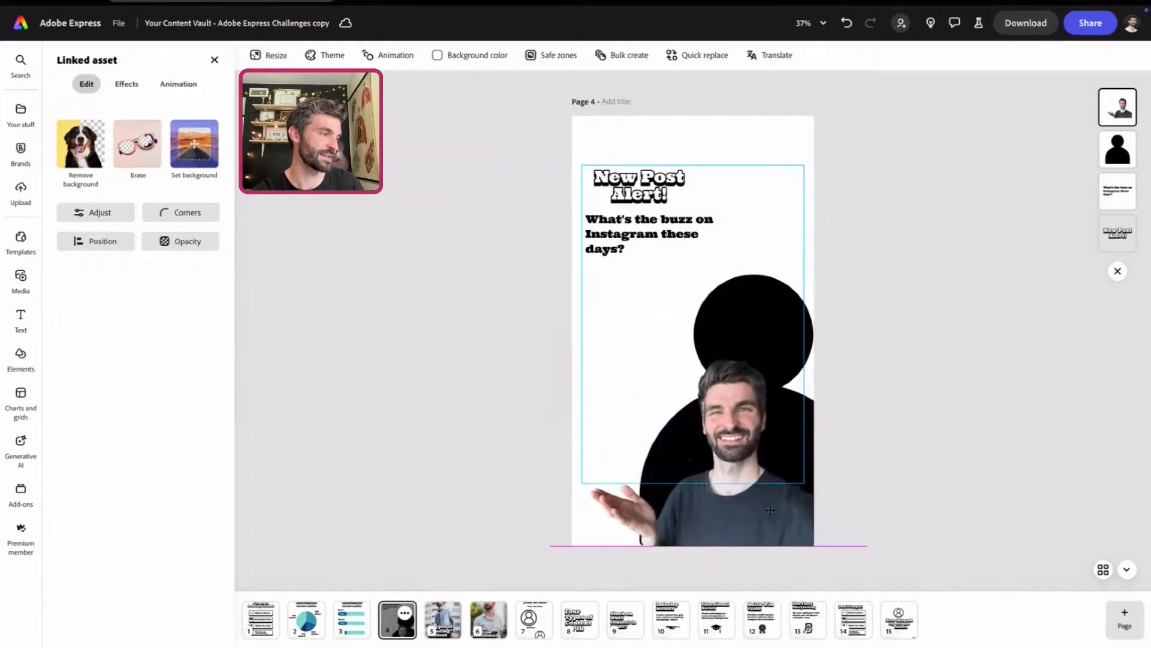
# - Delete the black silhouette placeholder, then shift the cutout photo toward page 4's right edge and enlarge it across the lower half
pyautogui.click(777, 318)
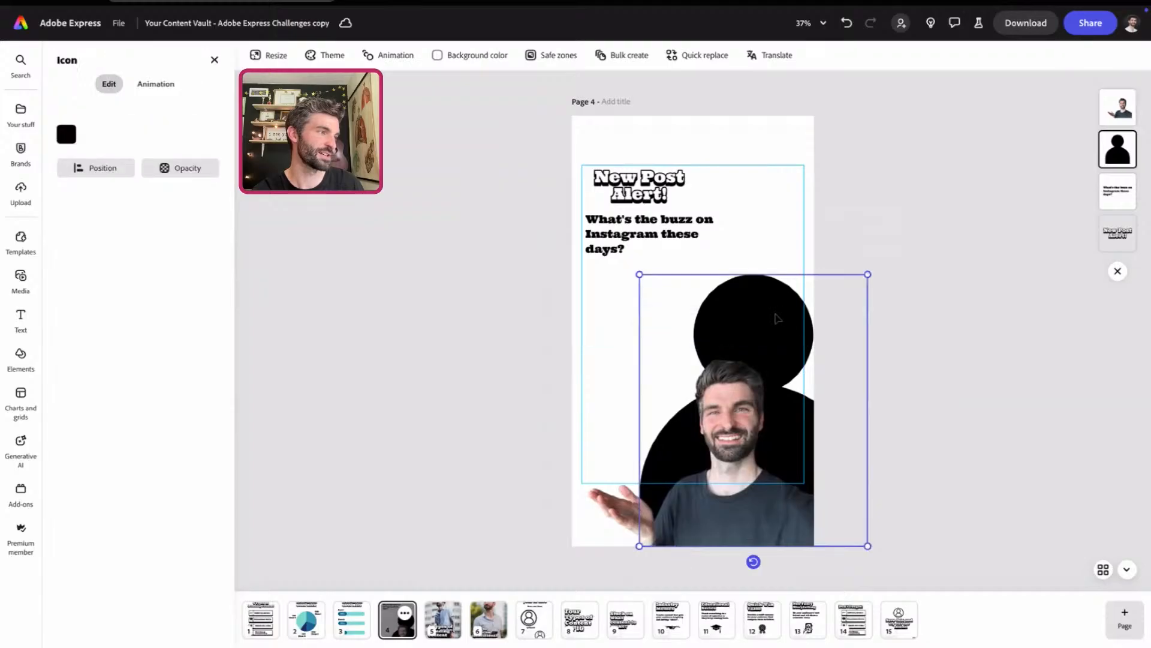
pyautogui.press('Delete')
pyautogui.moveTo(721, 442); pyautogui.dragTo(772, 443)
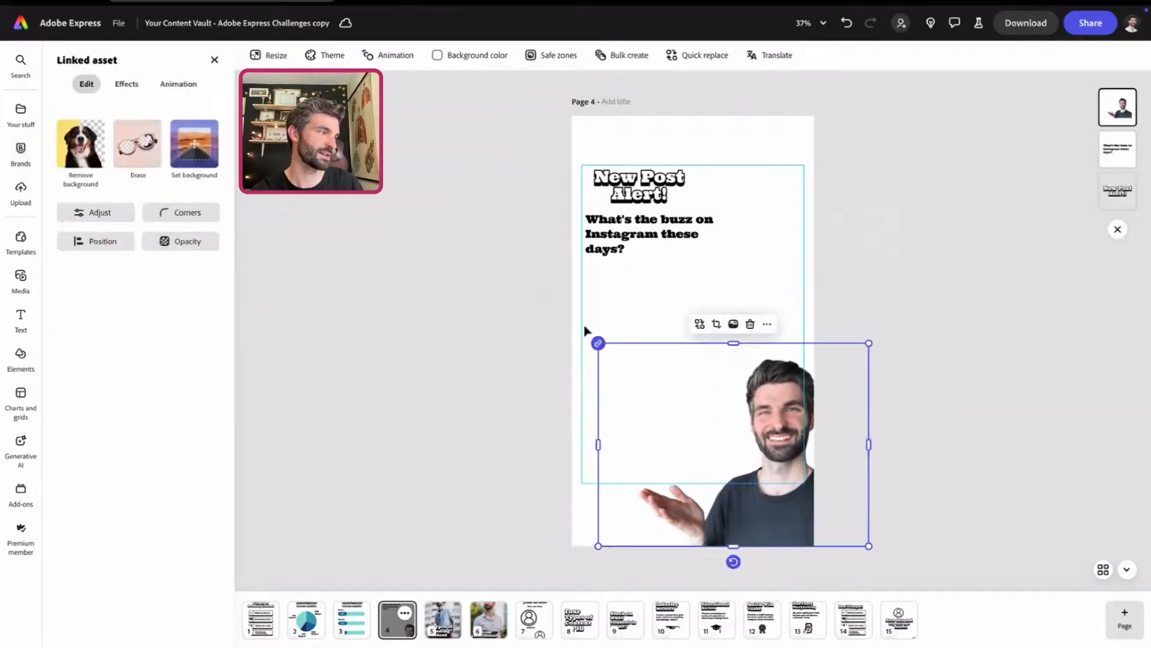
pyautogui.moveTo(598, 343); pyautogui.dragTo(568, 244)
pyautogui.moveTo(770, 471); pyautogui.dragTo(772, 472)
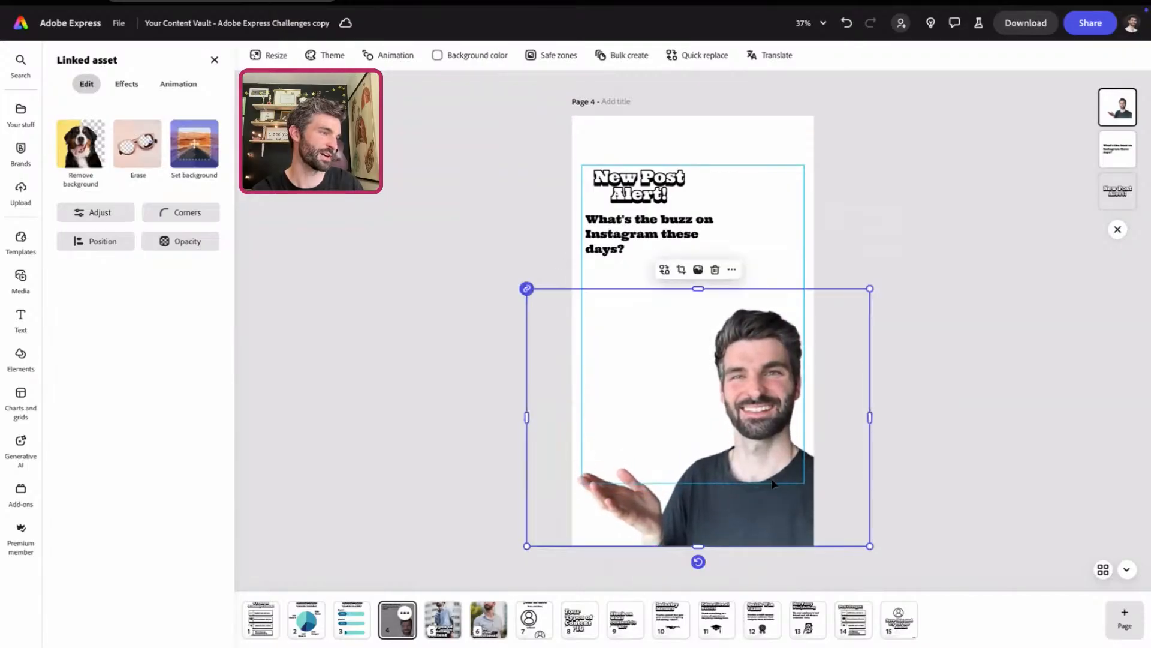
# - Move the "New Post Alert!" heading and the question together down beside the man's face, above his open palm
pyautogui.click(732, 242)
pyautogui.moveTo(521, 157); pyautogui.dragTo(673, 296)
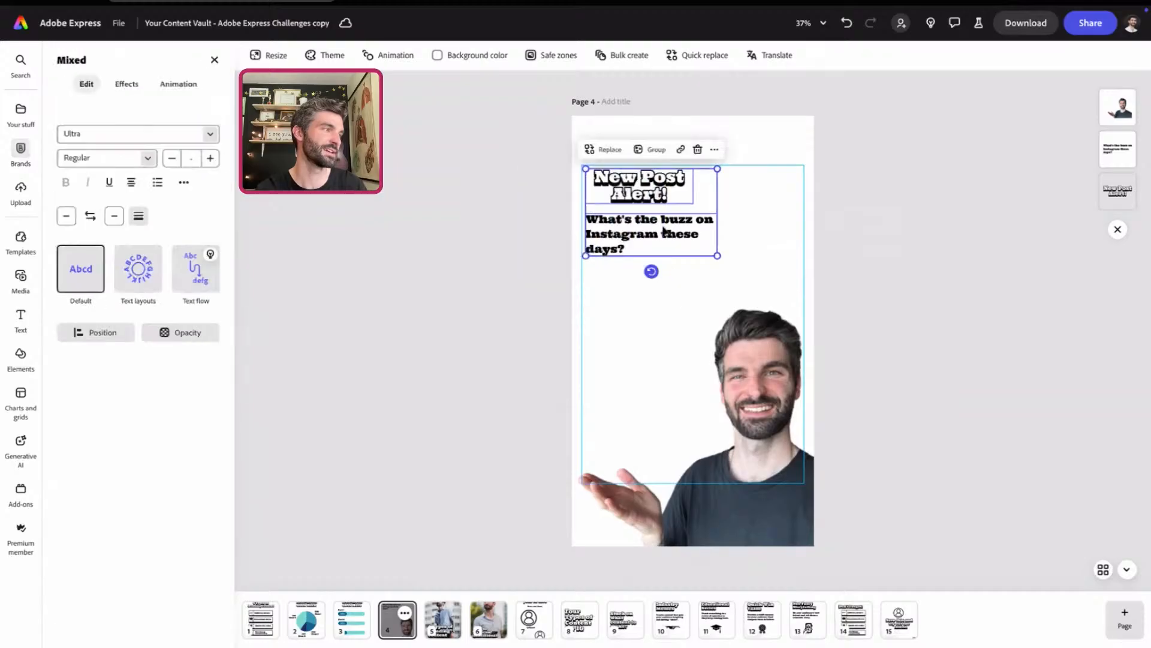
pyautogui.moveTo(660, 225); pyautogui.dragTo(656, 380)
pyautogui.click(721, 229)
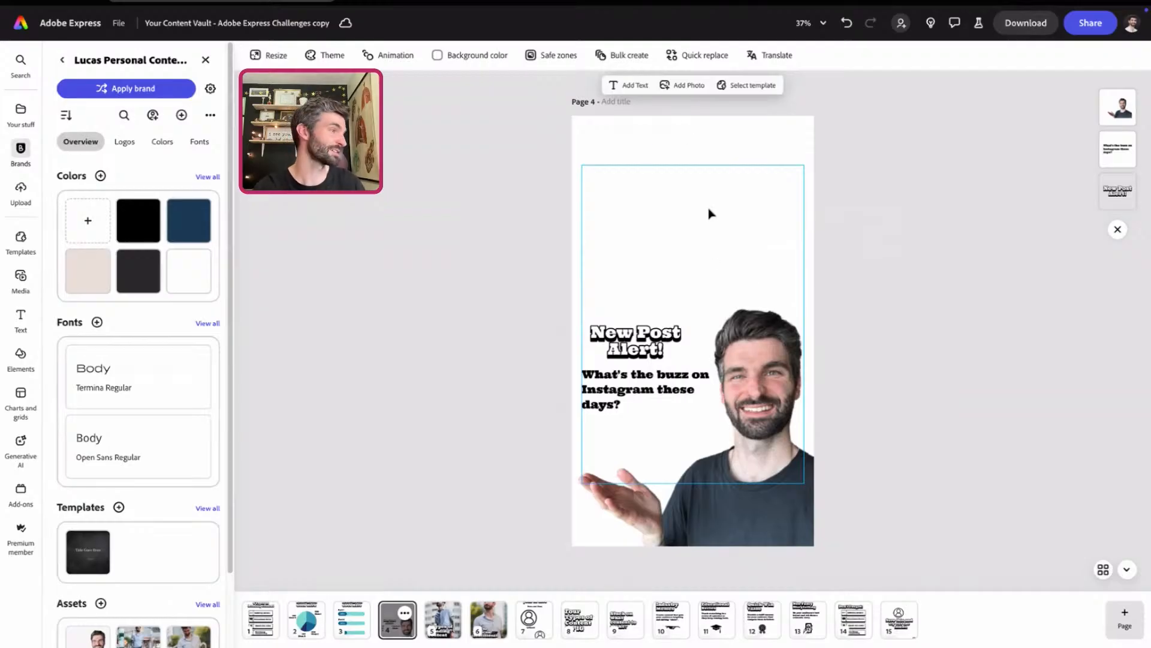
# - Set page 4's background to the brand's dark blue and send the cutout photo behind the text
pyautogui.click(462, 56)
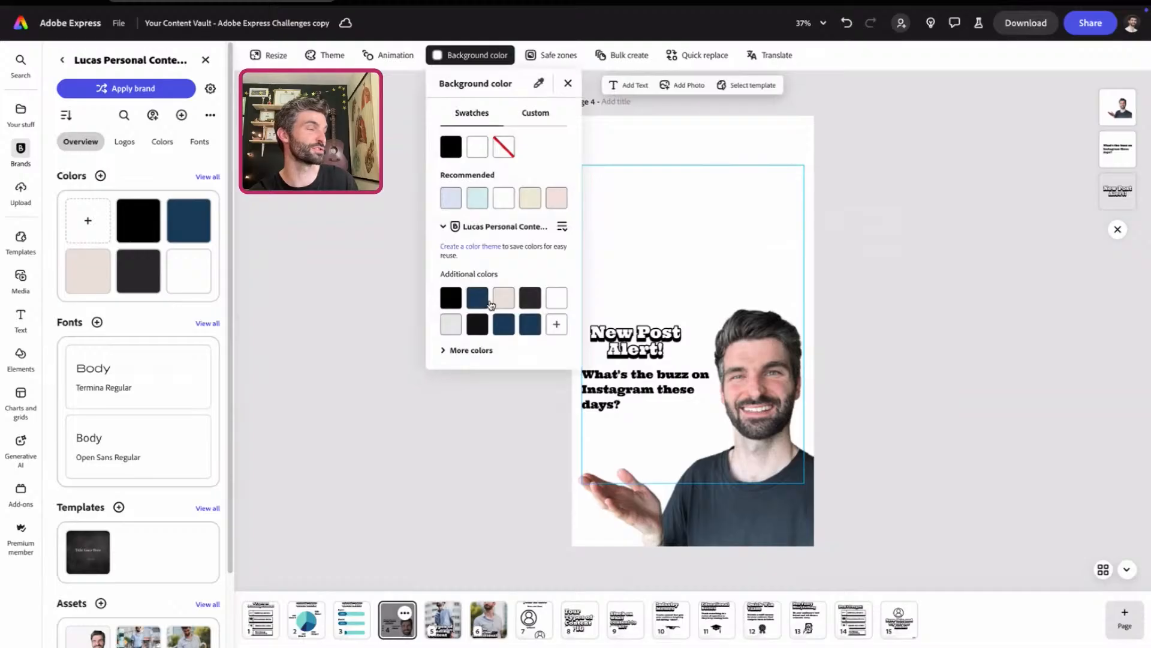
pyautogui.click(483, 304)
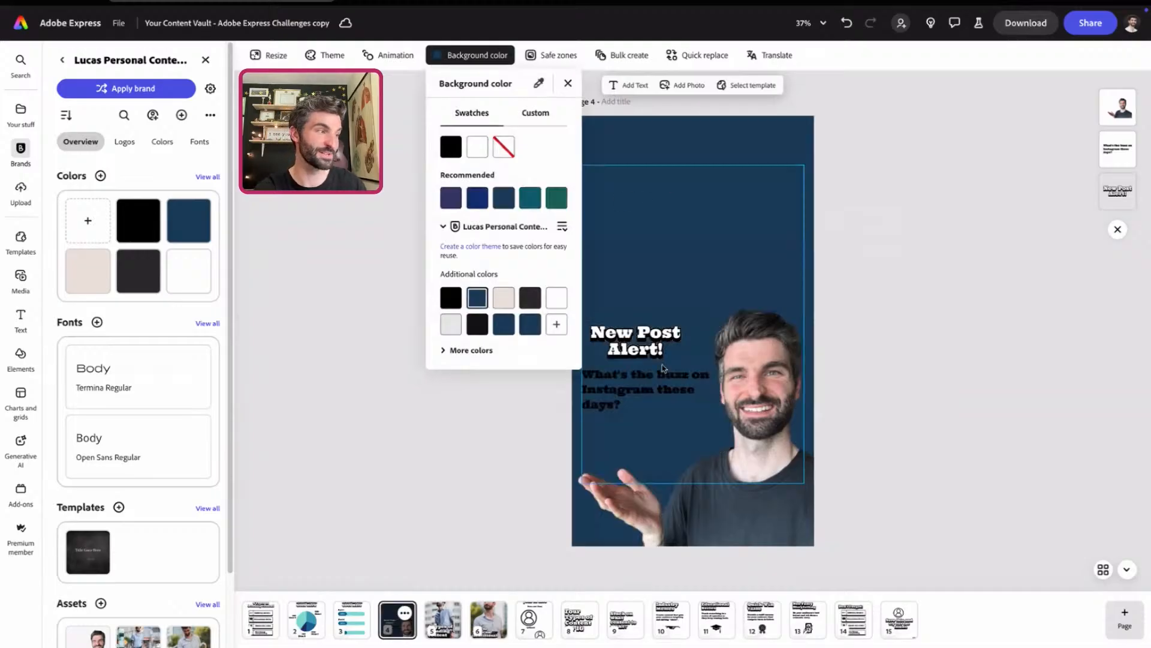
pyautogui.click(648, 389)
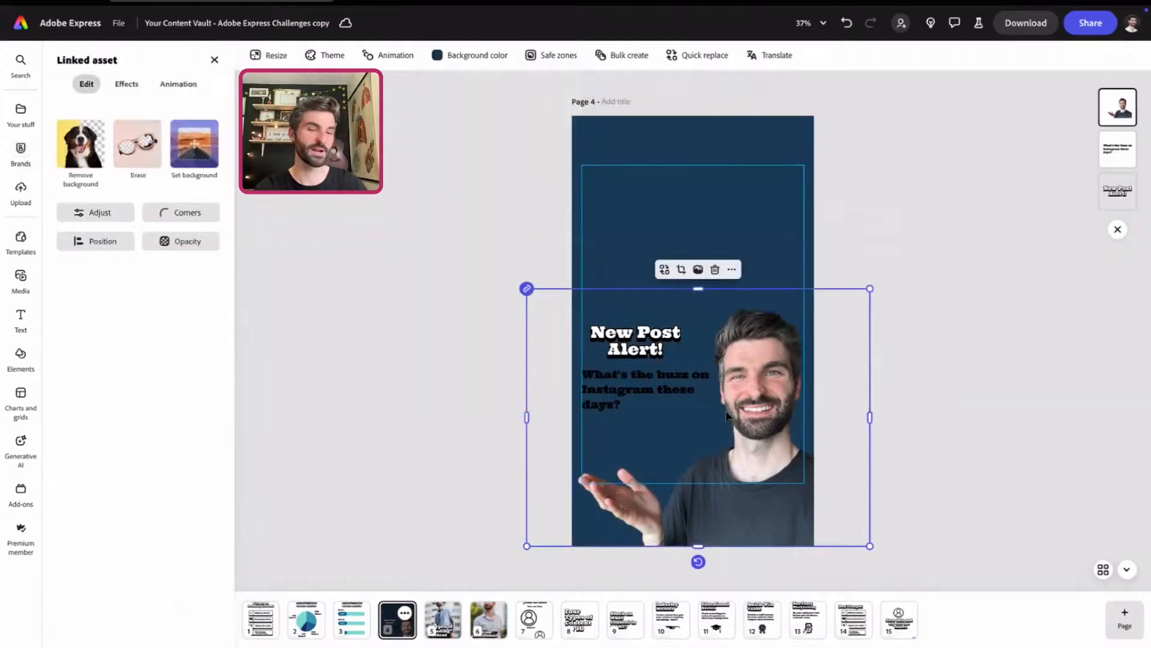
pyautogui.hotkey('ctrl', 'shift', '[')
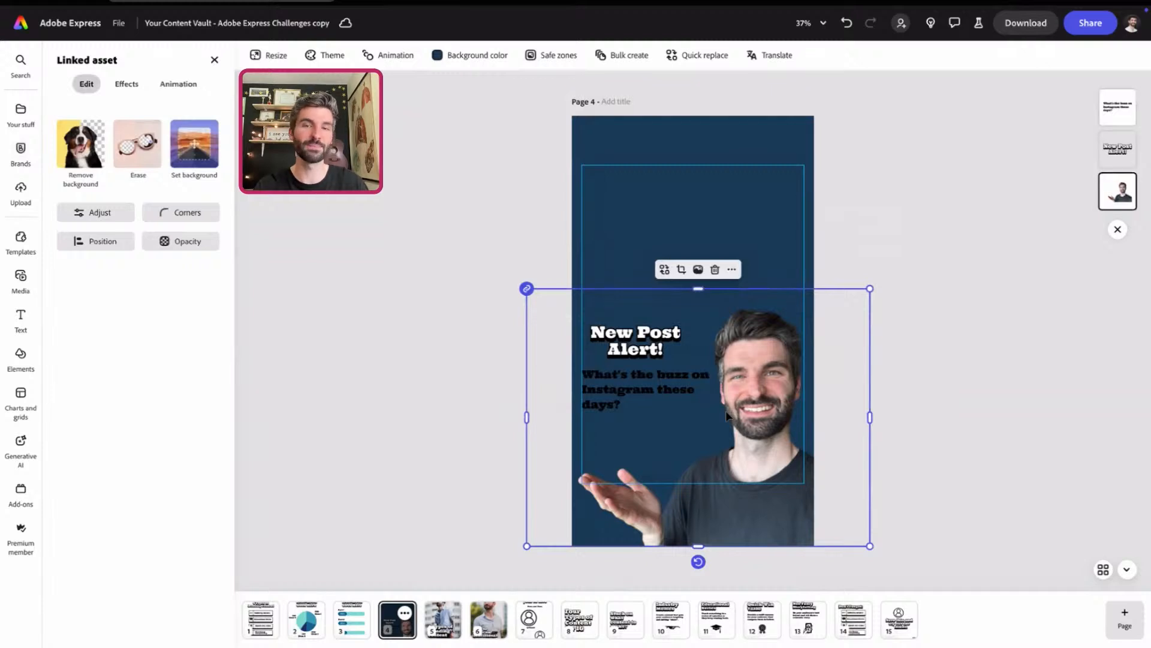
# - Change the question text's fill color to white and show all pages in the grid overview
pyautogui.click(592, 393)
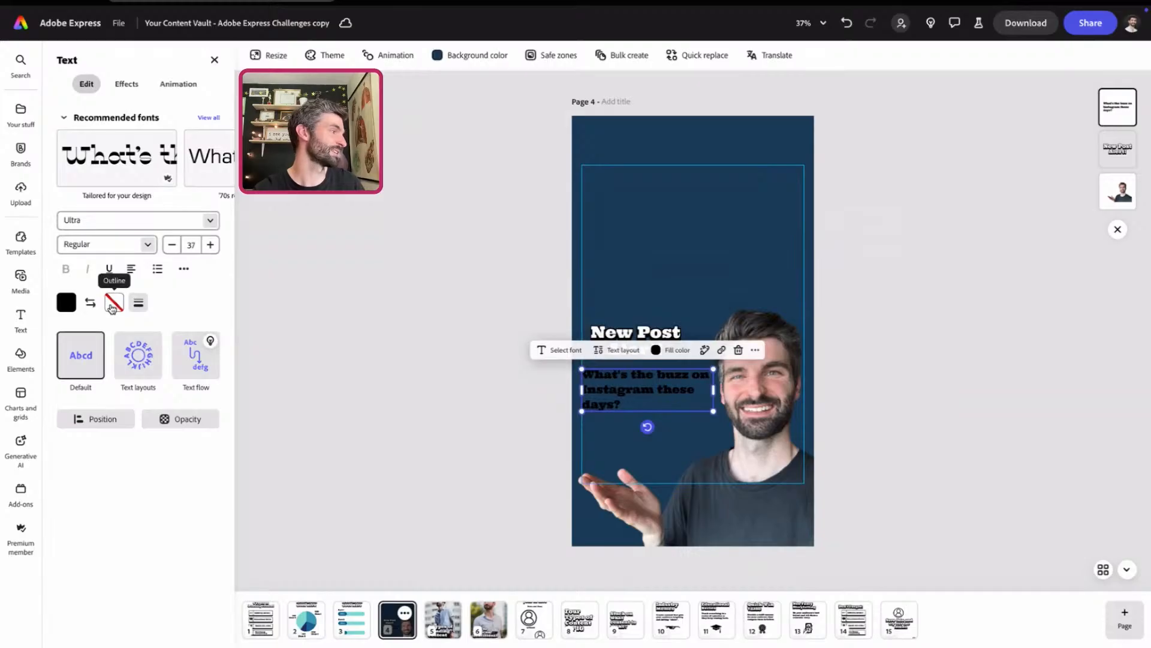
pyautogui.click(73, 303)
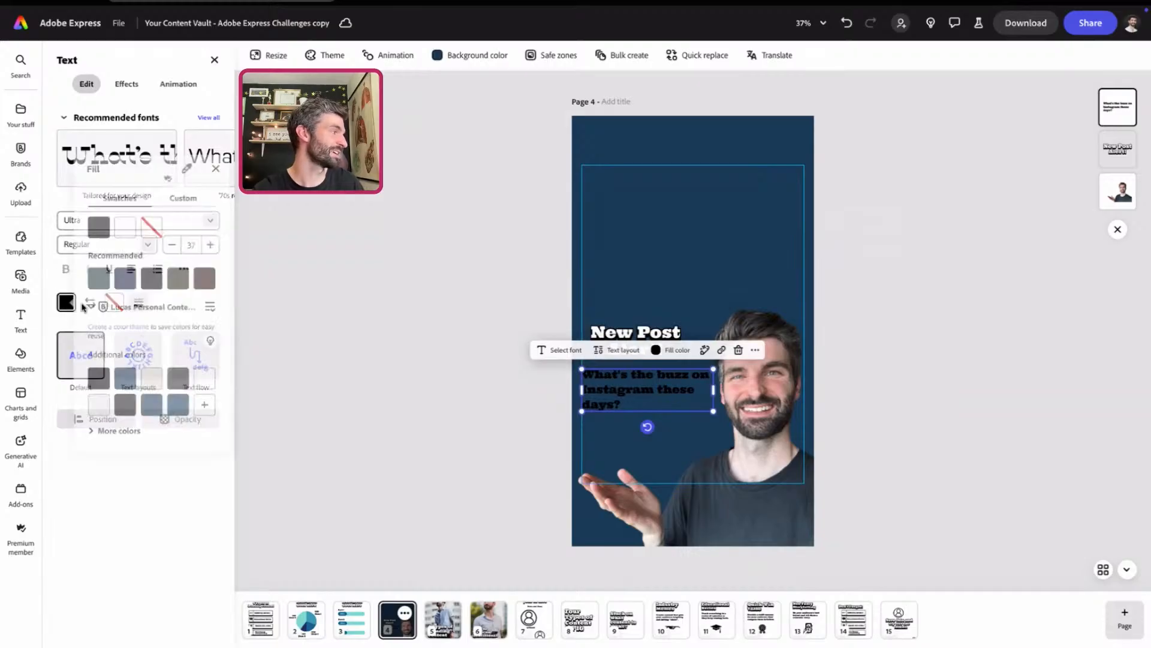
pyautogui.click(126, 228)
pyautogui.click(463, 296)
pyautogui.click(509, 298)
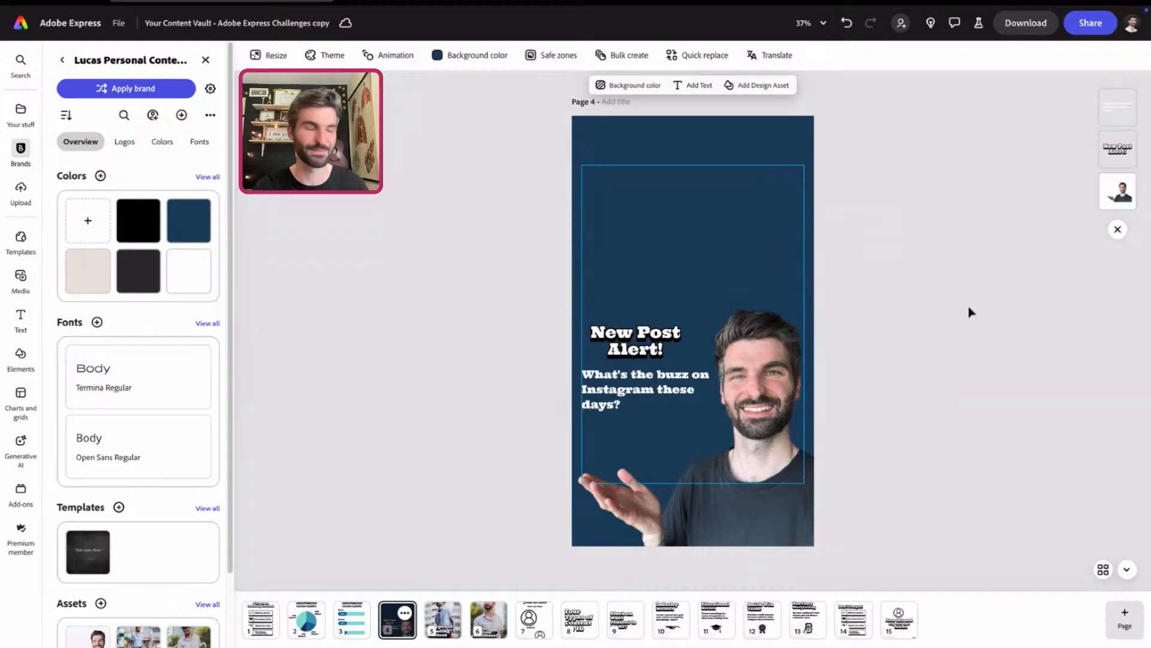
pyautogui.click(1103, 571)
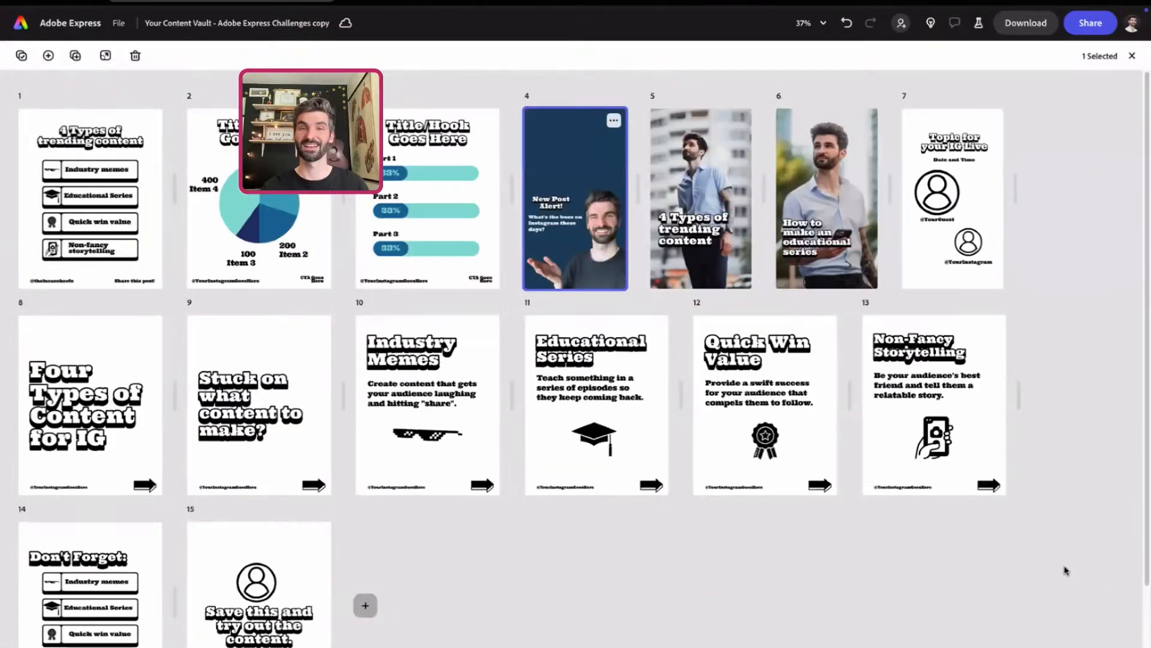